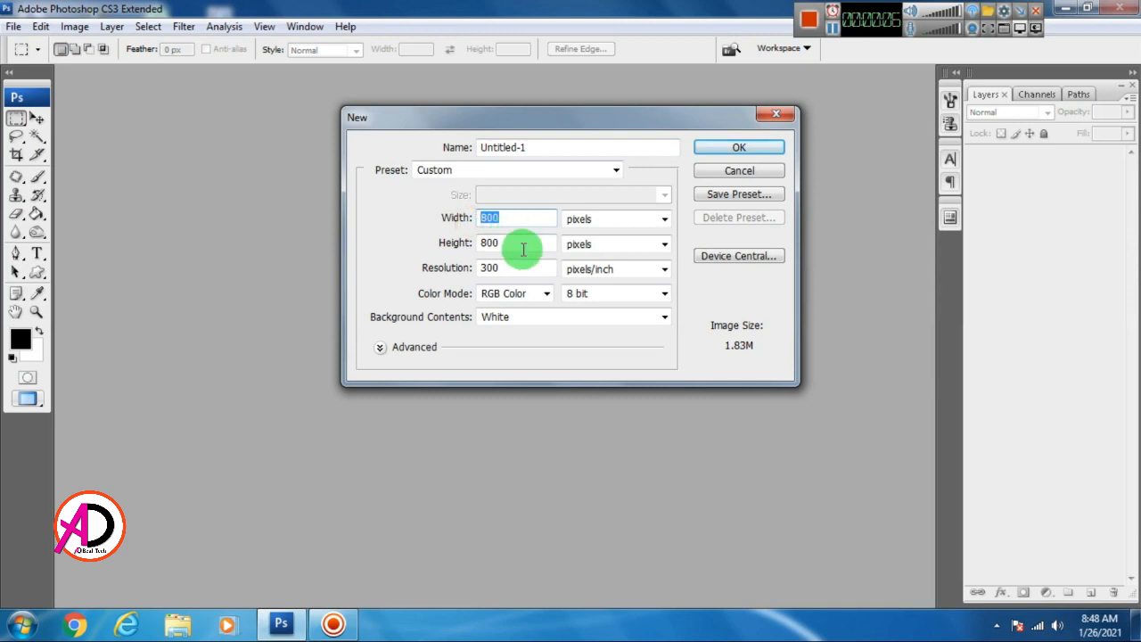
# Create a new 800 × 800 pixel RGB document at 300 pixels/inch with a white background.
pyautogui.press('Tab')
pyautogui.press('Tab')
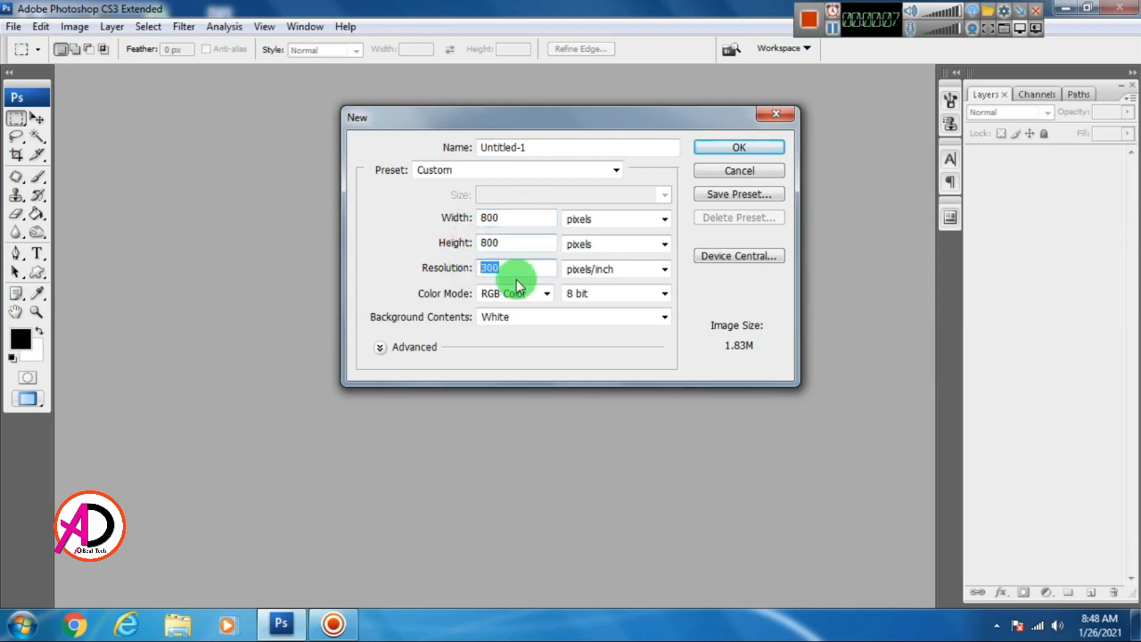
pyautogui.click(509, 217)
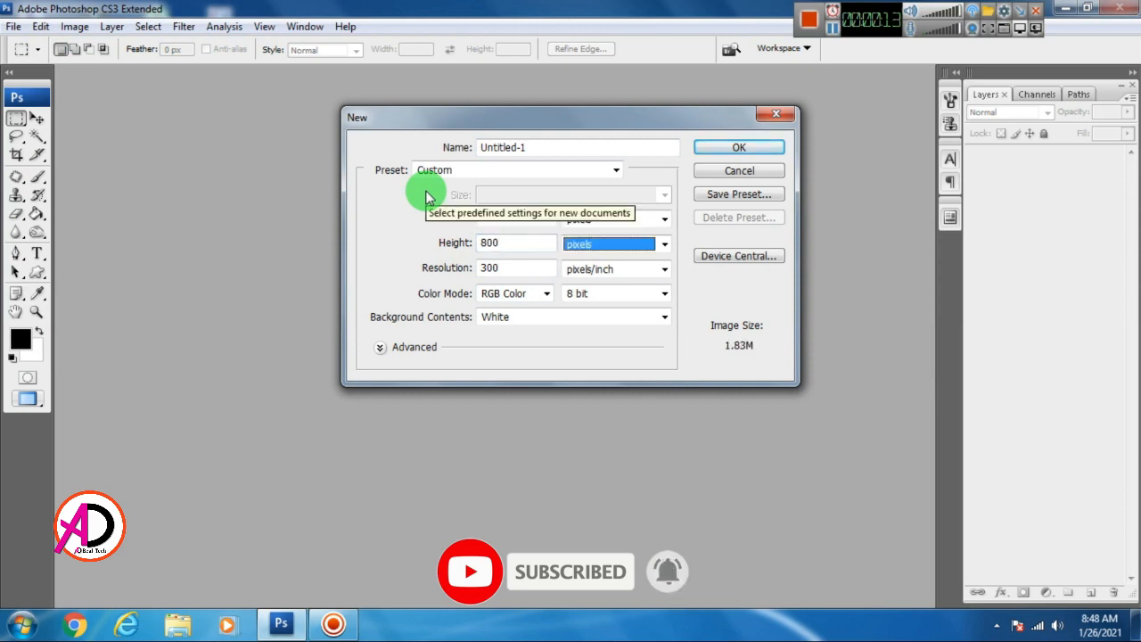
pyautogui.press('Tab')
pyautogui.click(724, 148)
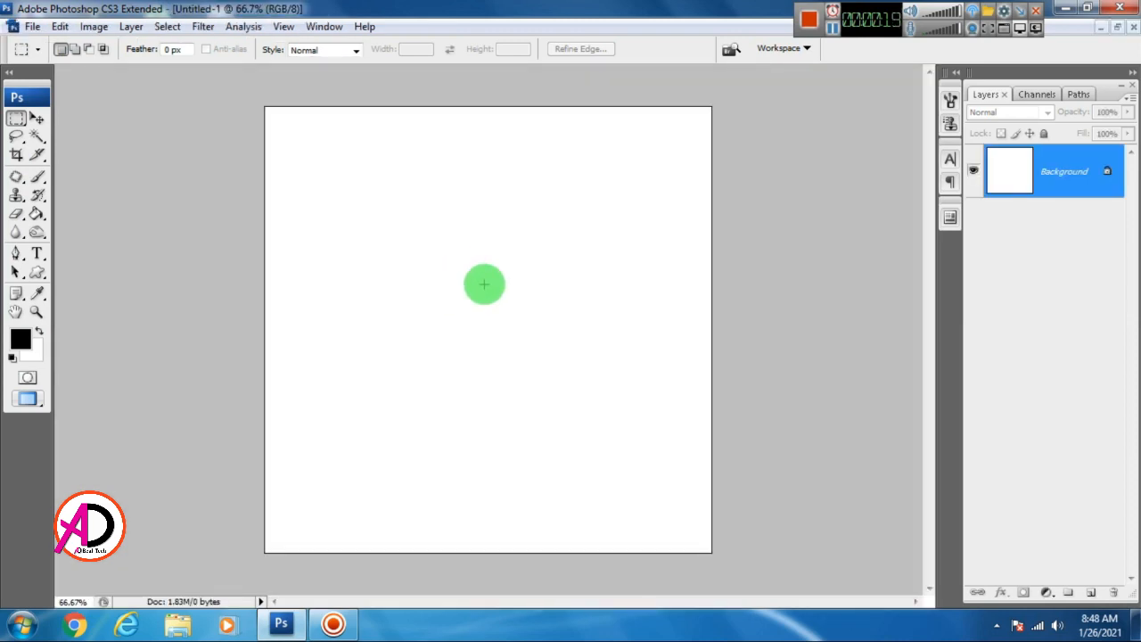
# Add a text layer in the upper half of the canvas with the letter "A" at 48 pt.
pyautogui.scroll(4, 486, 282)
pyautogui.scroll(-3, 488, 280)
pyautogui.scroll(1, 431, 245)
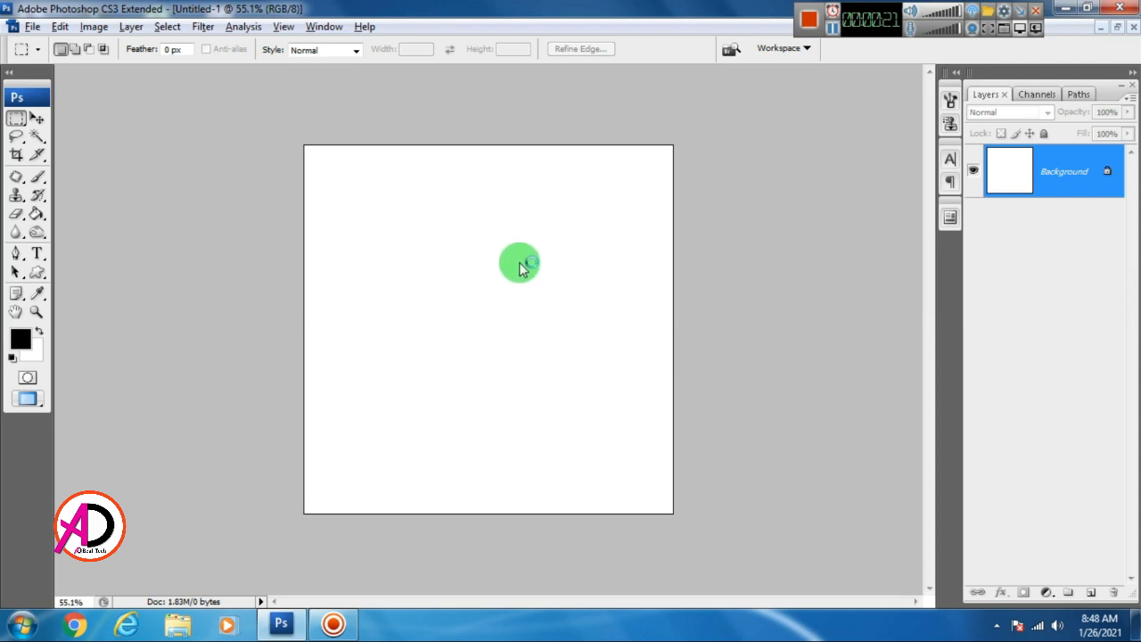
pyautogui.scroll(1, 522, 261)
pyautogui.scroll(-1, 521, 261)
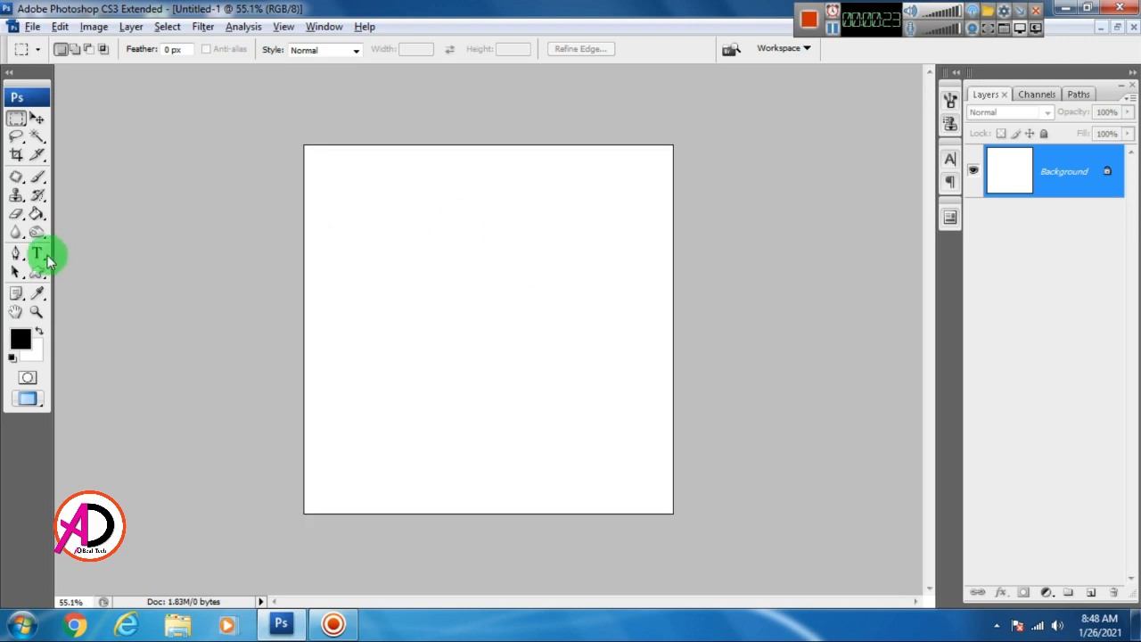
pyautogui.click(38, 256)
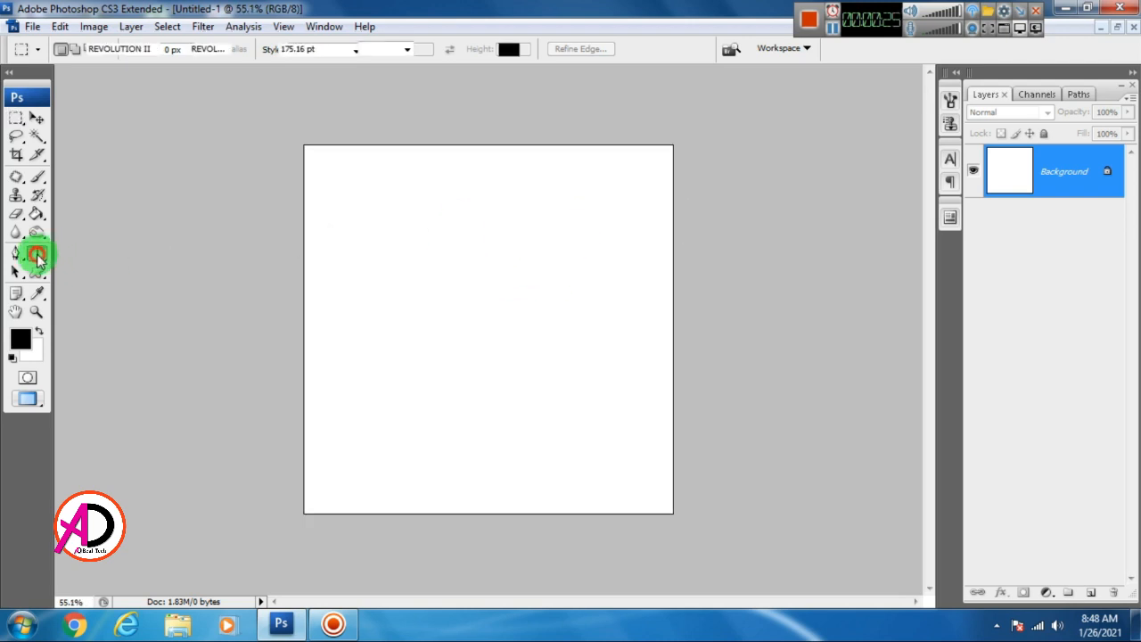
pyautogui.click(389, 265)
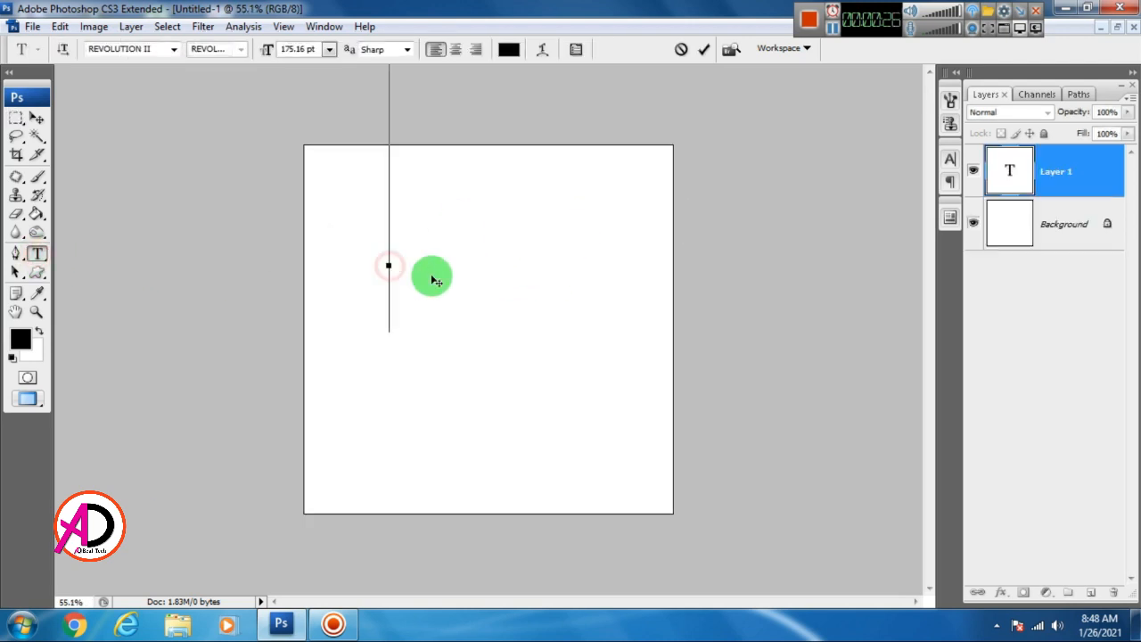
pyautogui.click(329, 50)
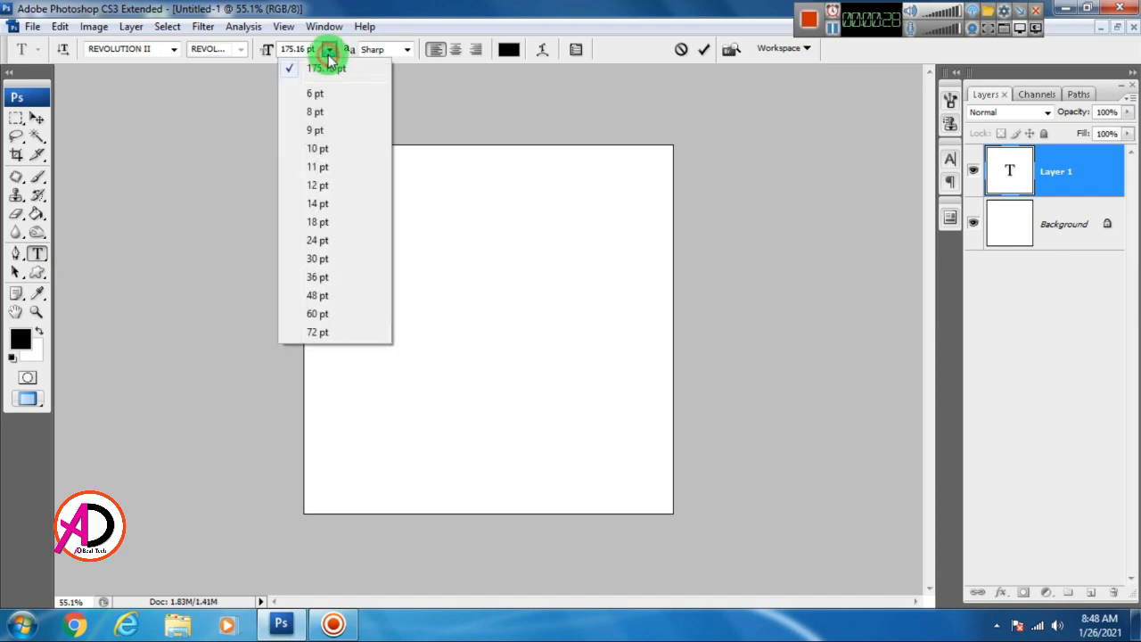
pyautogui.click(317, 296)
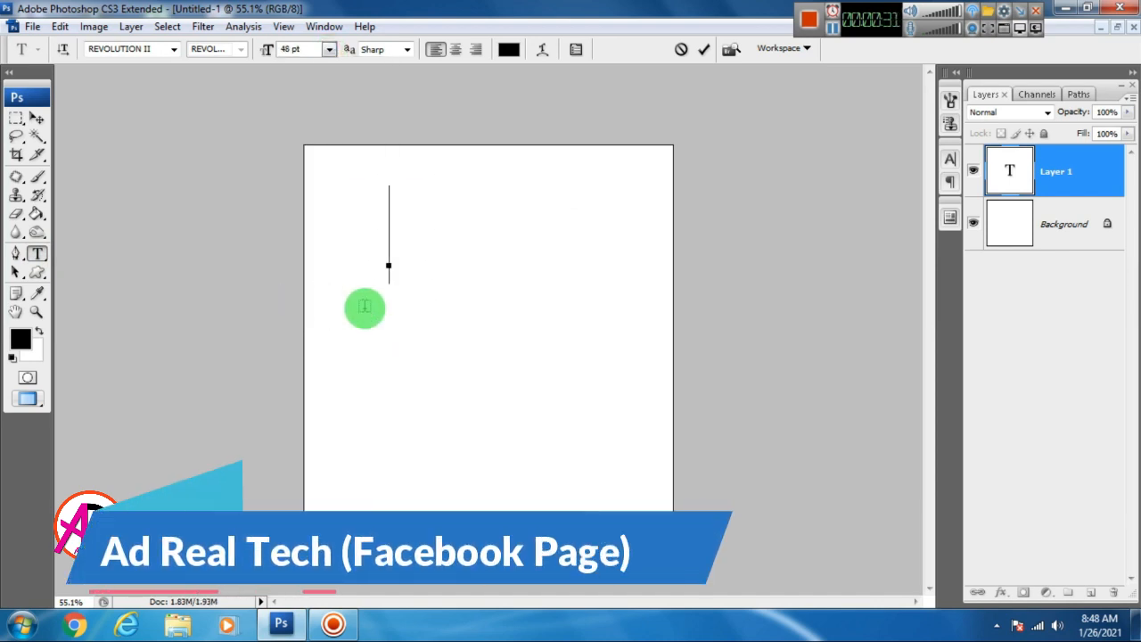
pyautogui.write('A')
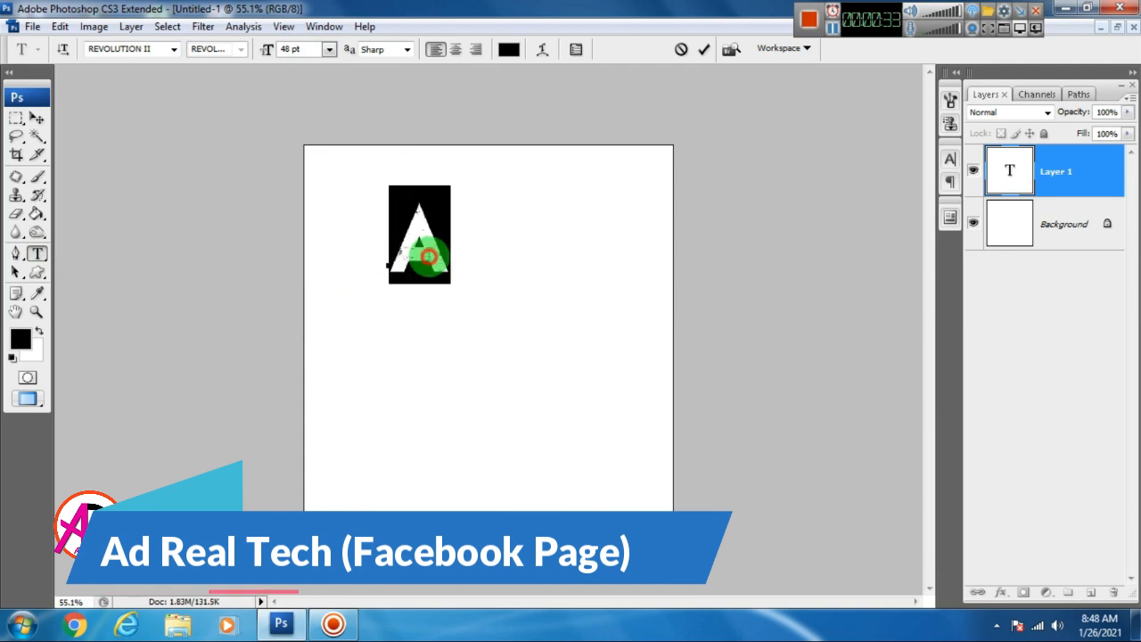
# Browse the fonts for the letter A, set it to Baron Neue Bold and commit the text.
pyautogui.press('Up')
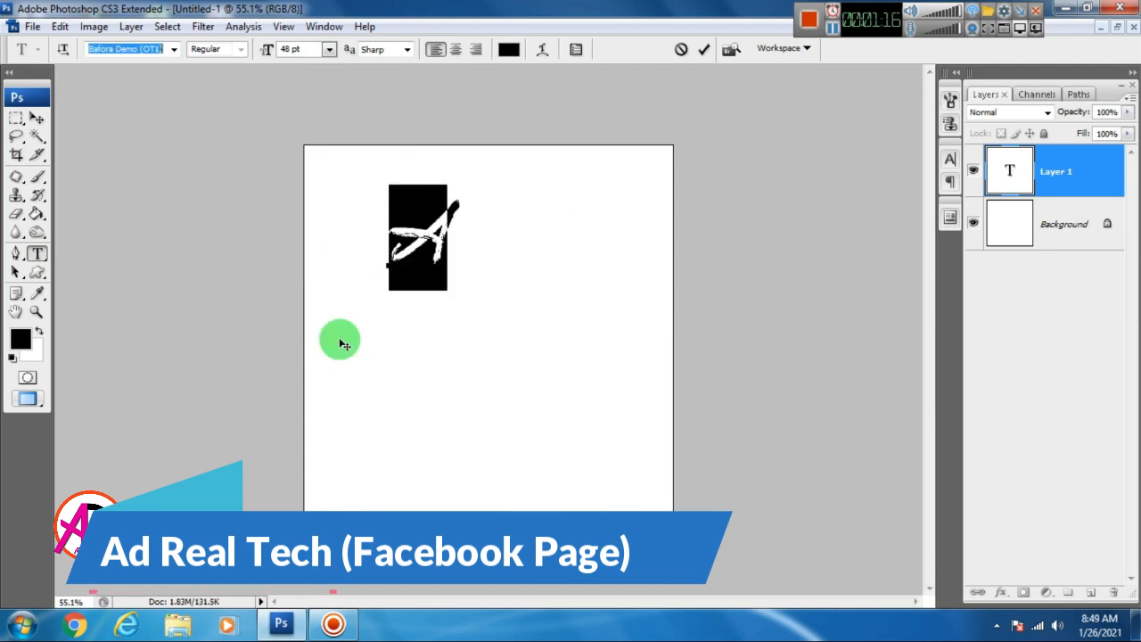
pyautogui.press('Up')
pyautogui.press('Up')
pyautogui.press('Up')
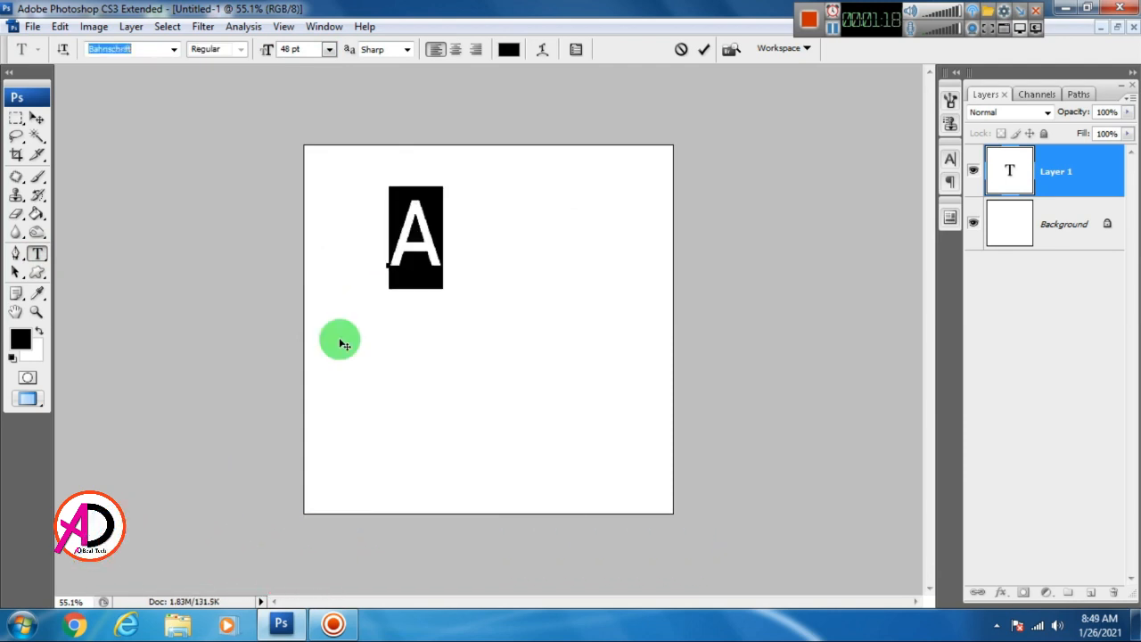
pyautogui.press('Up')
pyautogui.press('Up')
pyautogui.press('Up')
pyautogui.press('Up')
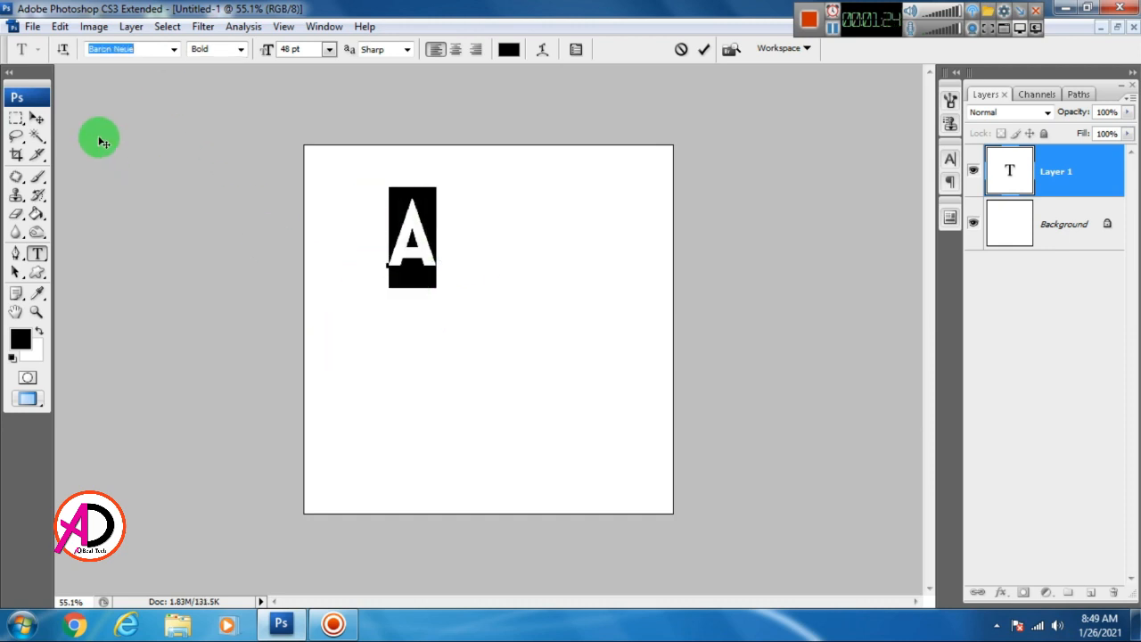
pyautogui.click(36, 119)
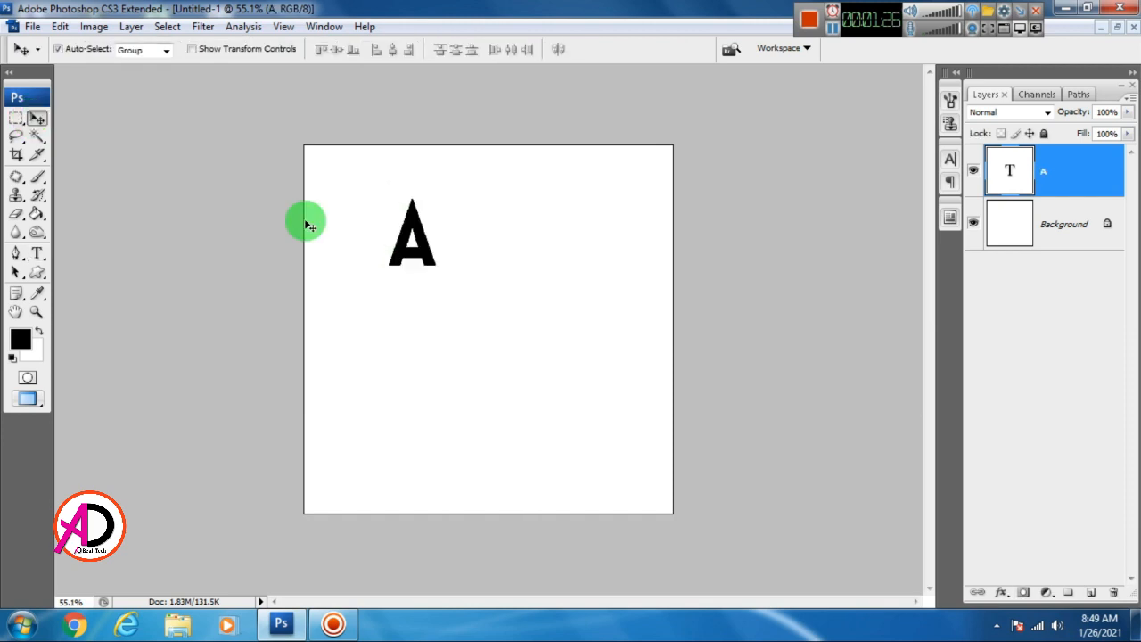
# Scale the letter A to about 308% width and 245% height, and position it in the upper part of the canvas.
pyautogui.click(951, 160)
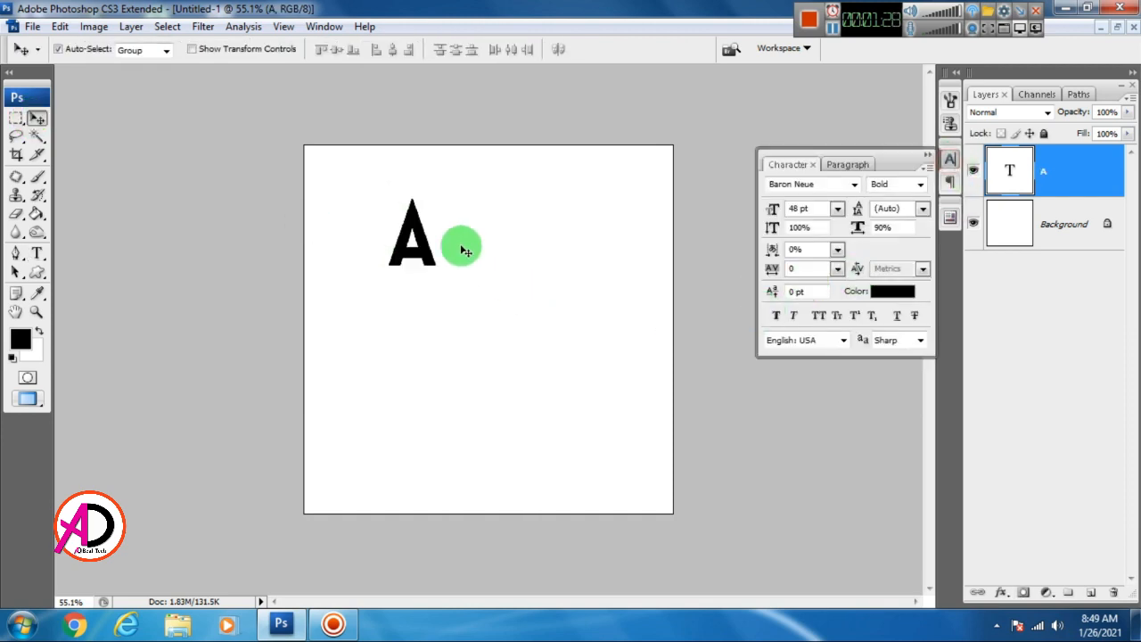
pyautogui.moveTo(427, 246); pyautogui.dragTo(448, 293)
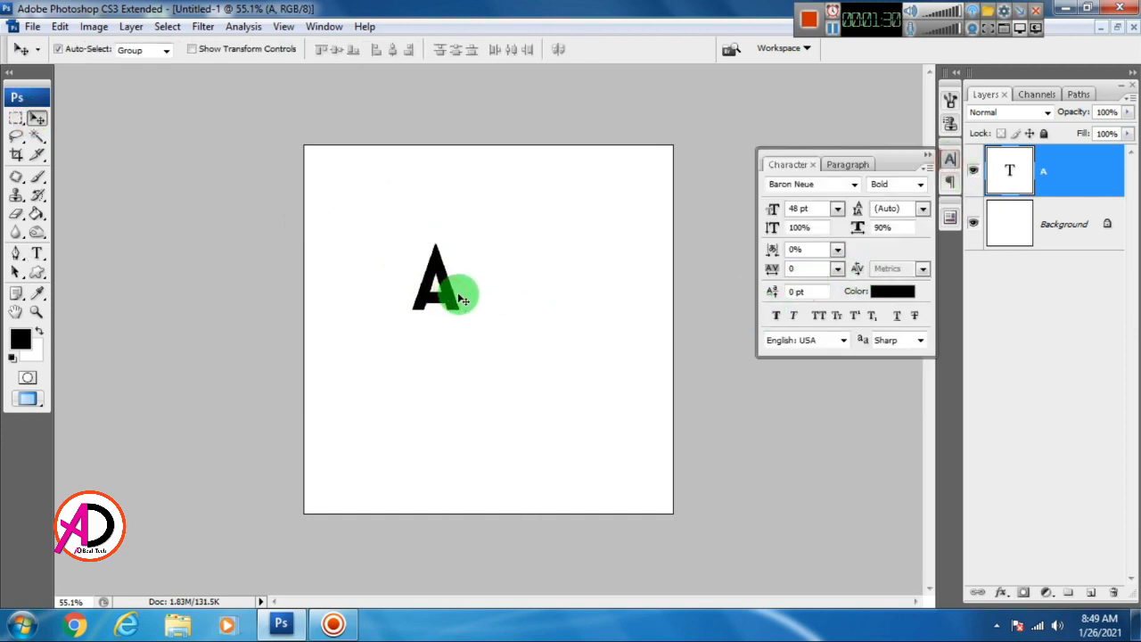
pyautogui.hotkey('ctrl', 't')
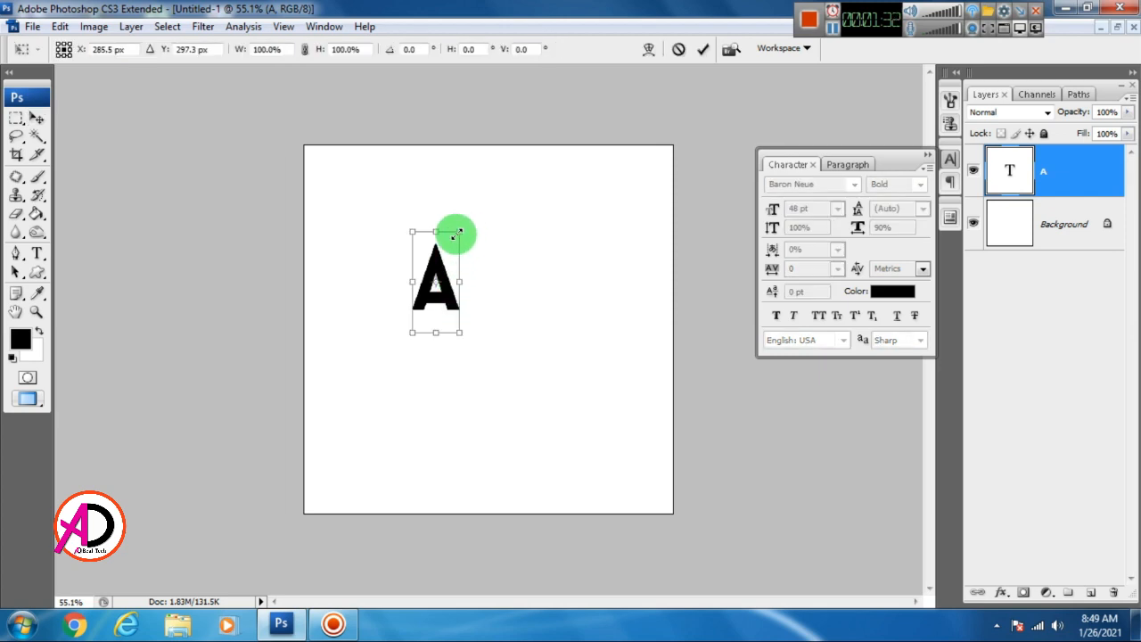
pyautogui.moveTo(459, 233); pyautogui.dragTo(491, 162)
pyautogui.moveTo(411, 331); pyautogui.dragTo(349, 395)
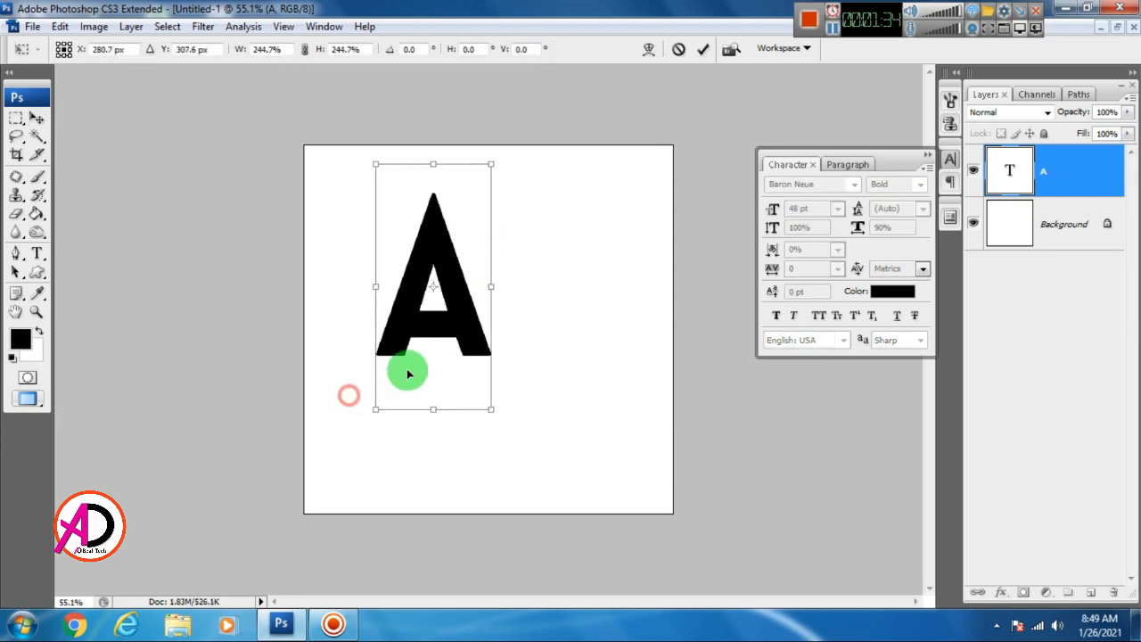
pyautogui.moveTo(491, 286); pyautogui.dragTo(522, 287)
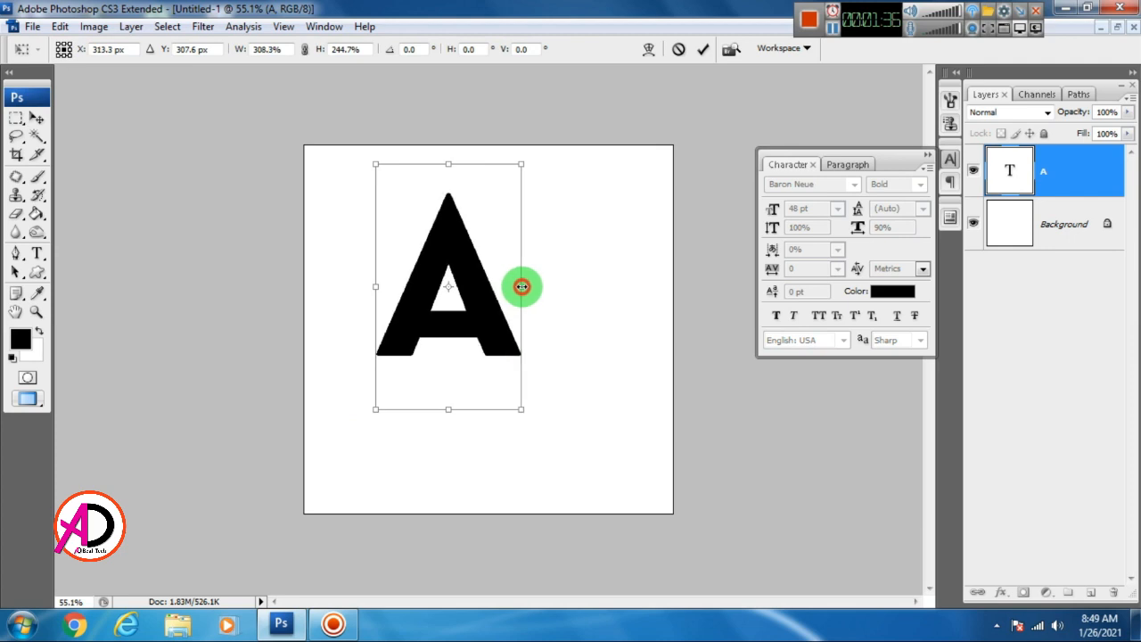
pyautogui.press('Return')
pyautogui.moveTo(484, 321); pyautogui.dragTo(467, 302)
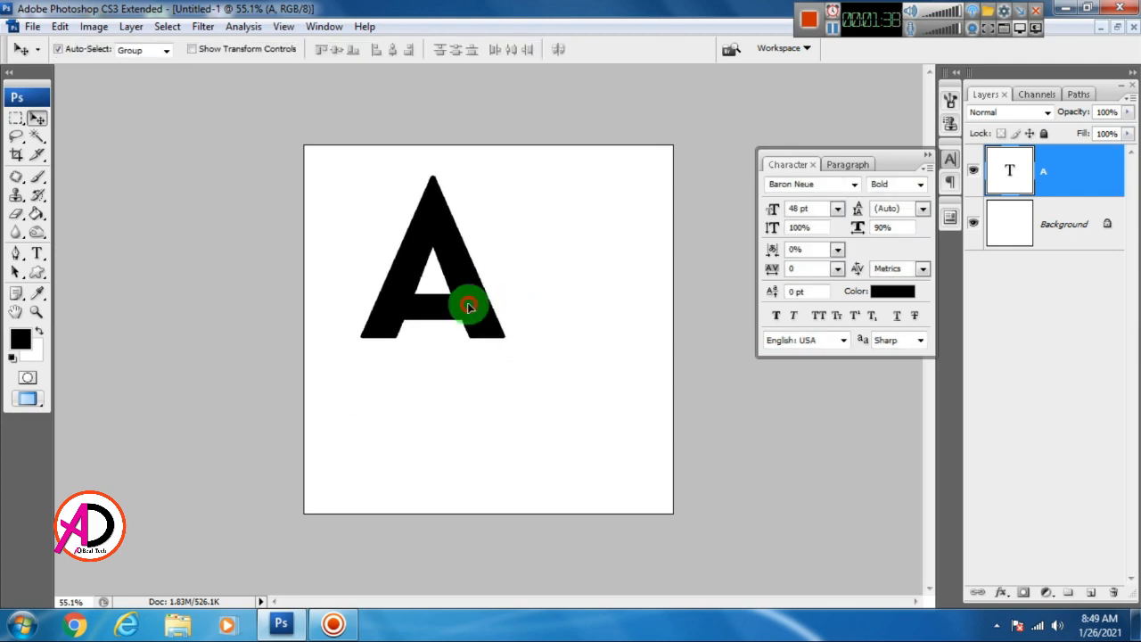
# Set the letter A's text colour to deep red 9e0101 and shift the letter slightly down and right.
pyautogui.click(897, 301)
pyautogui.moveTo(919, 458); pyautogui.dragTo(918, 452)
pyautogui.click(895, 341)
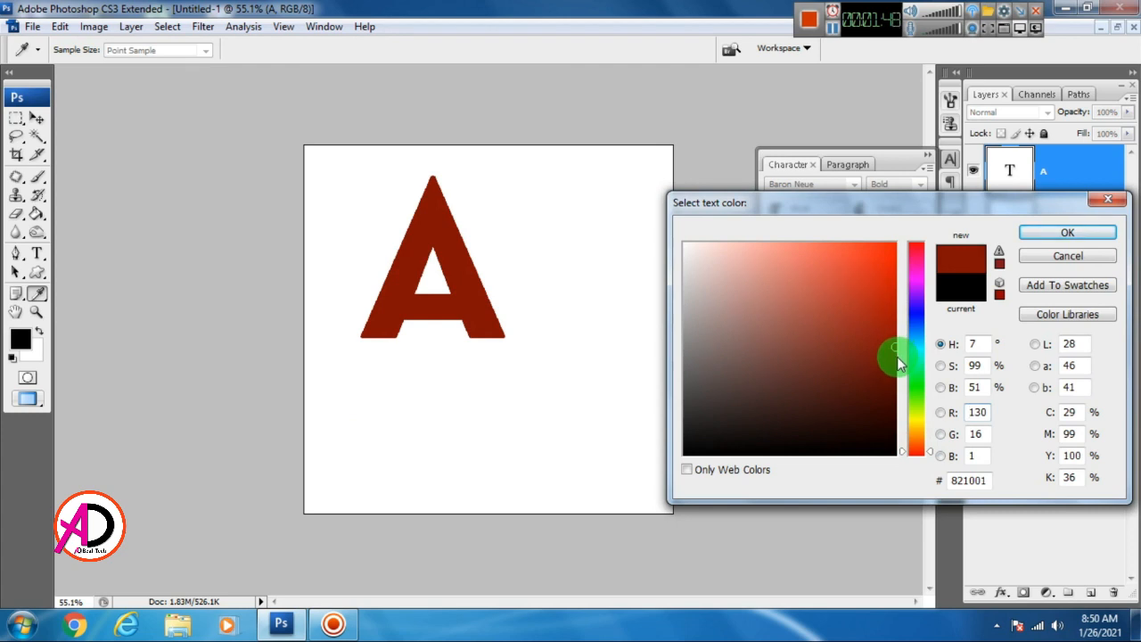
pyautogui.click(1069, 233)
pyautogui.moveTo(472, 312); pyautogui.dragTo(484, 331)
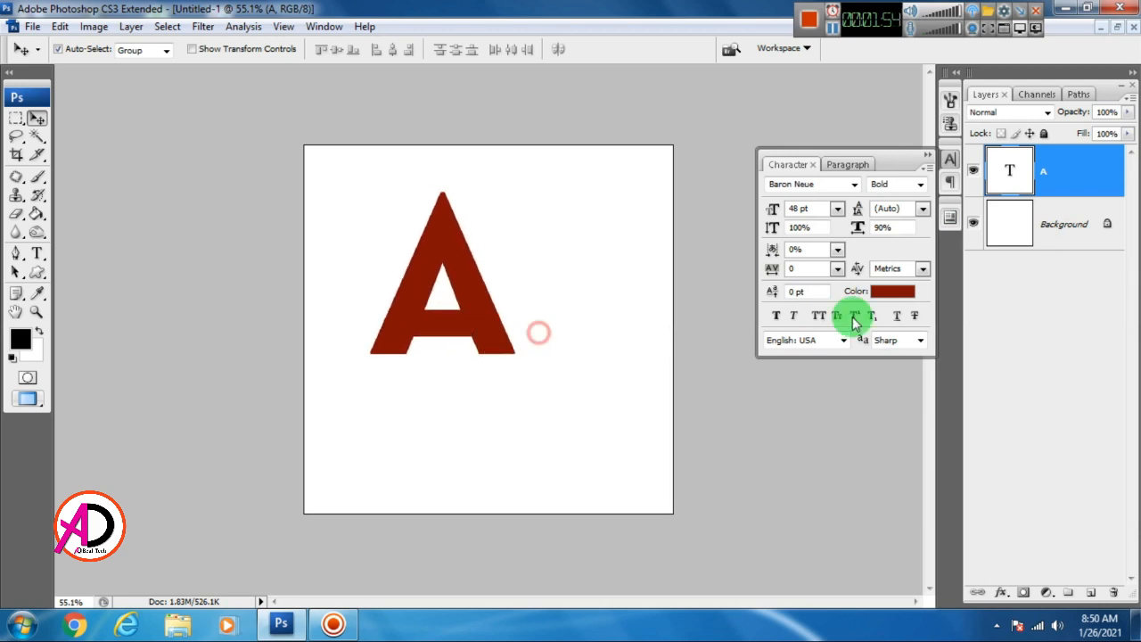
pyautogui.click(892, 291)
pyautogui.moveTo(919, 275); pyautogui.dragTo(912, 229)
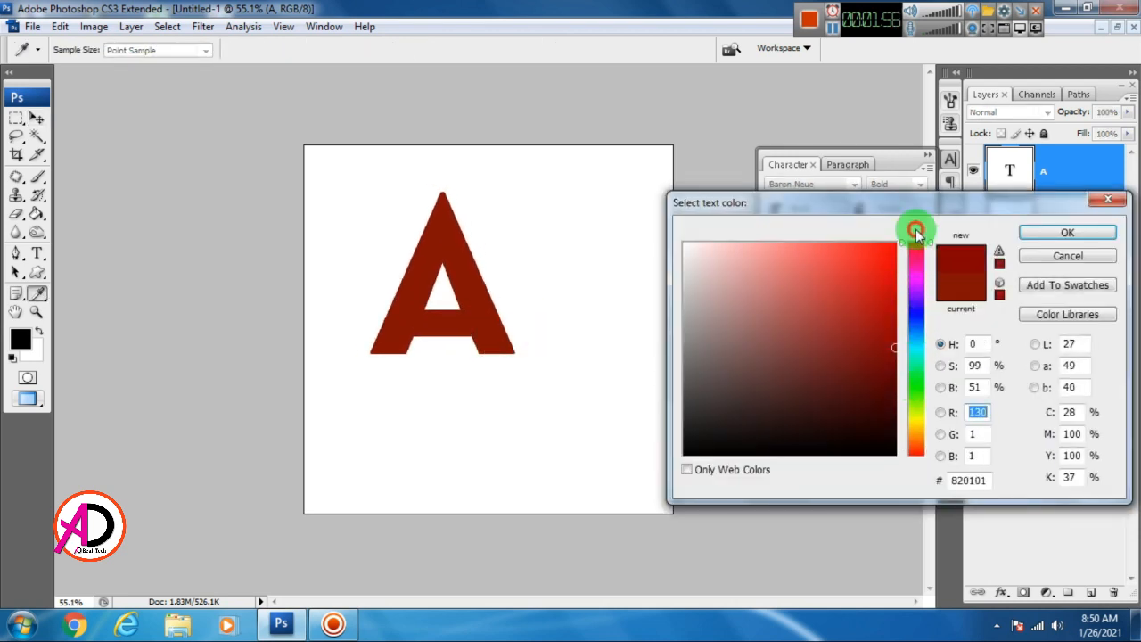
pyautogui.moveTo(895, 331); pyautogui.dragTo(895, 323)
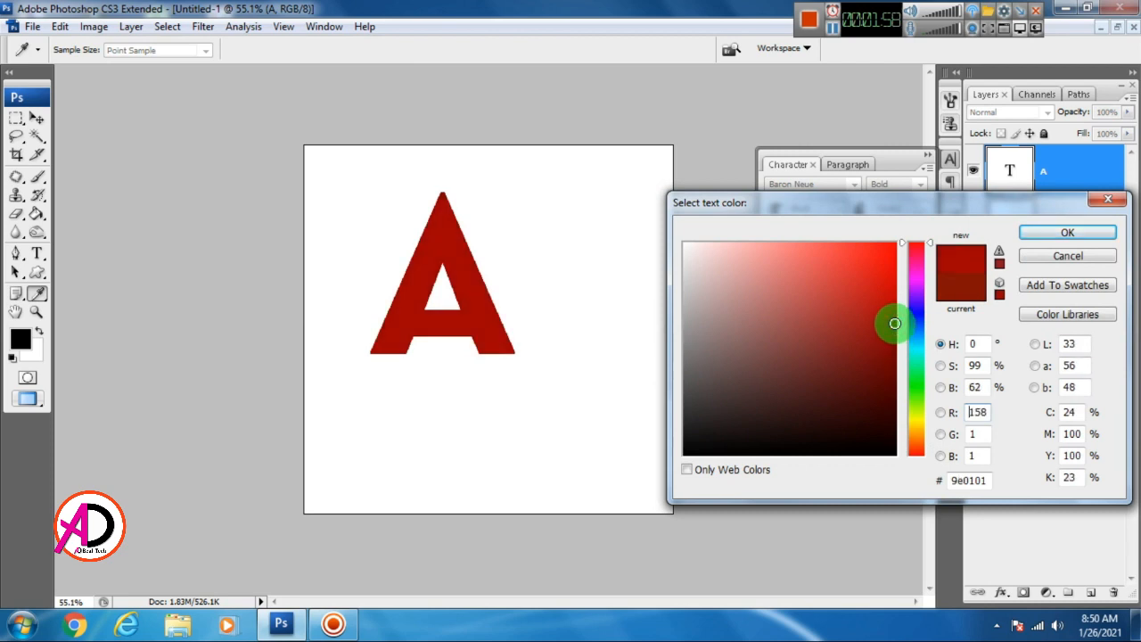
pyautogui.click(1062, 232)
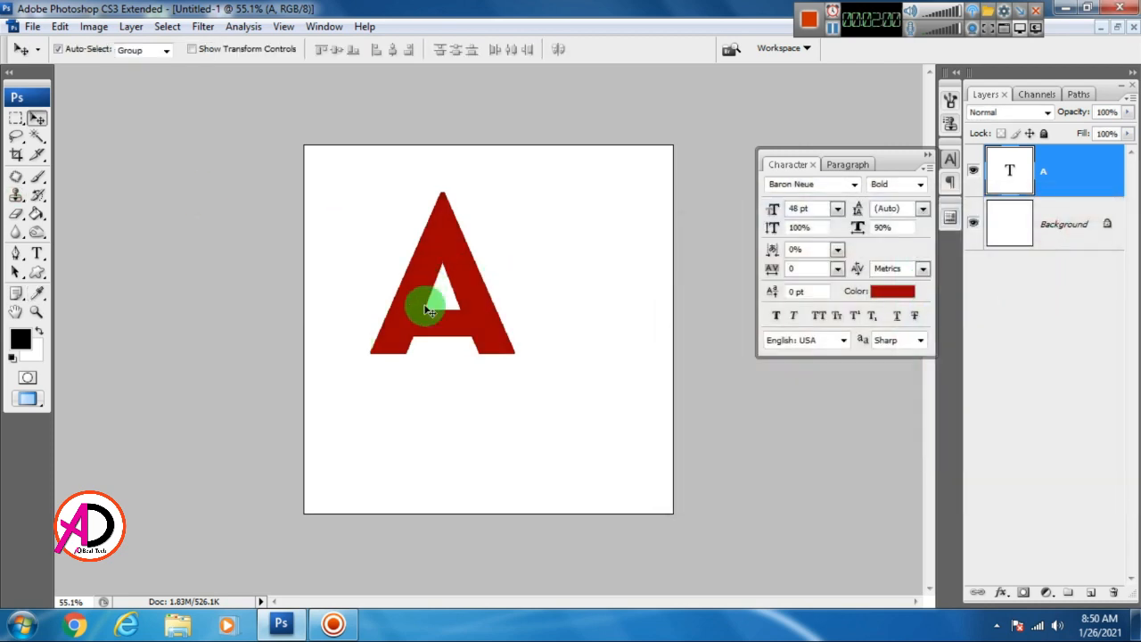
# Duplicate the letter A layer and place the copy directly to the right of the original on the same baseline.
pyautogui.moveTo(473, 319); pyautogui.dragTo(586, 304)
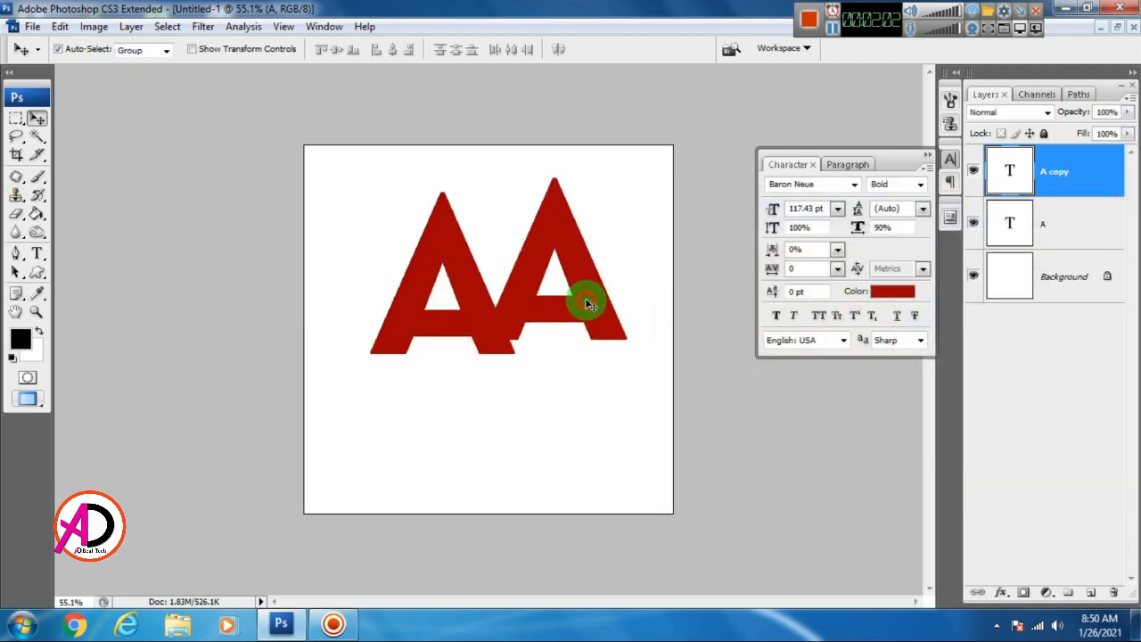
pyautogui.hotkey('ctrl', 'z')
pyautogui.moveTo(1105, 429); pyautogui.dragTo(1090, 592)
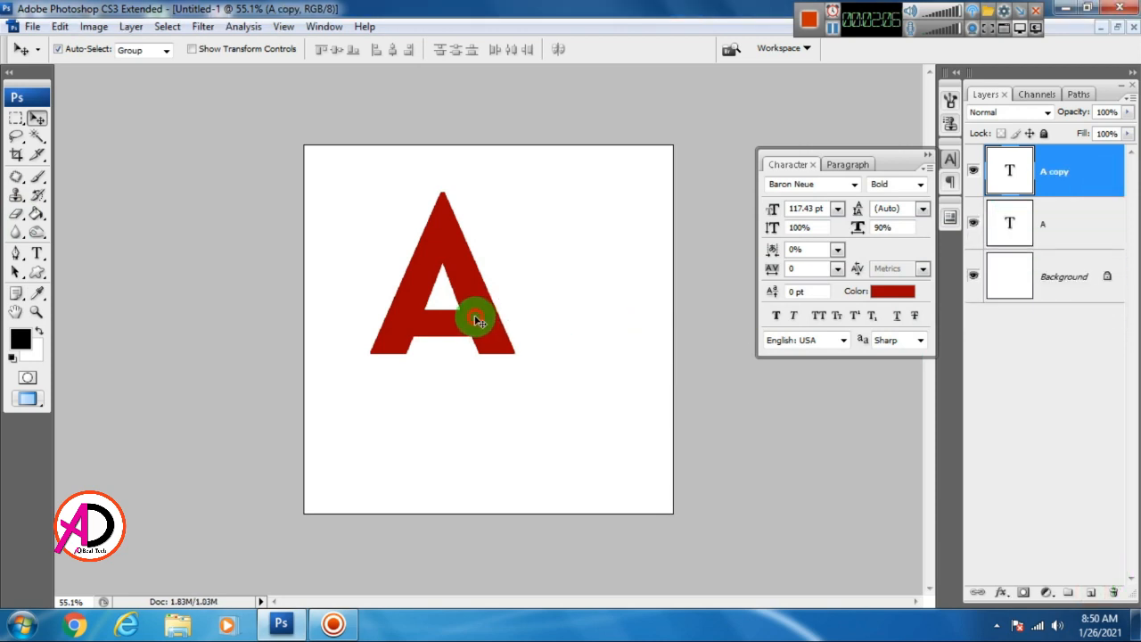
pyautogui.moveTo(477, 321); pyautogui.dragTo(613, 313)
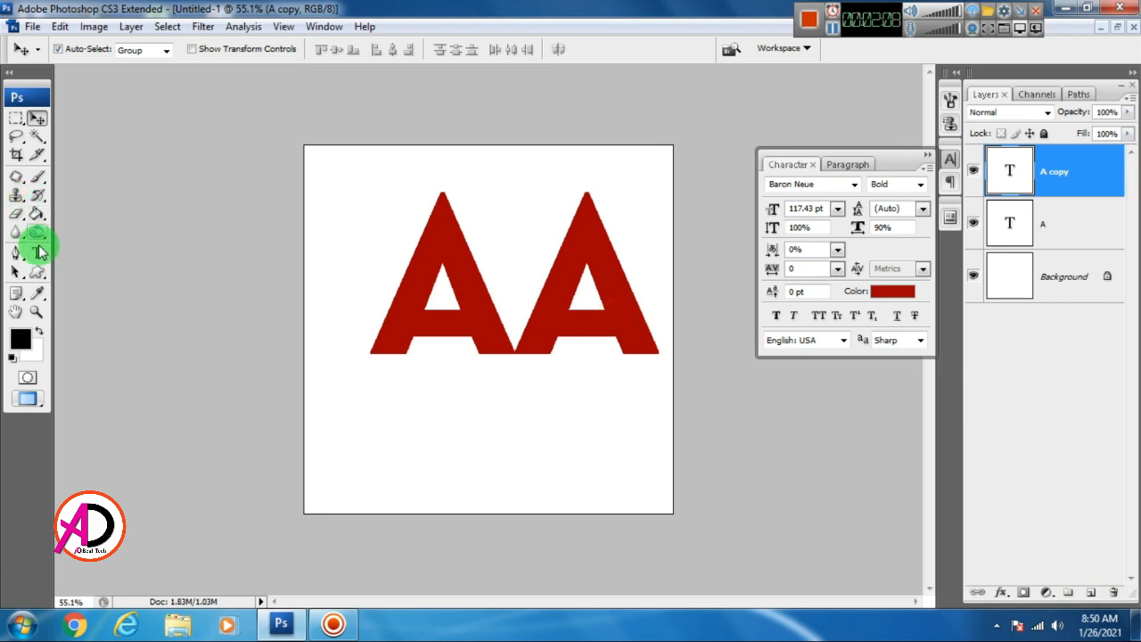
# Change the copied letter to "D" and move it below and to the right of the A.
pyautogui.click(38, 252)
pyautogui.click(560, 319)
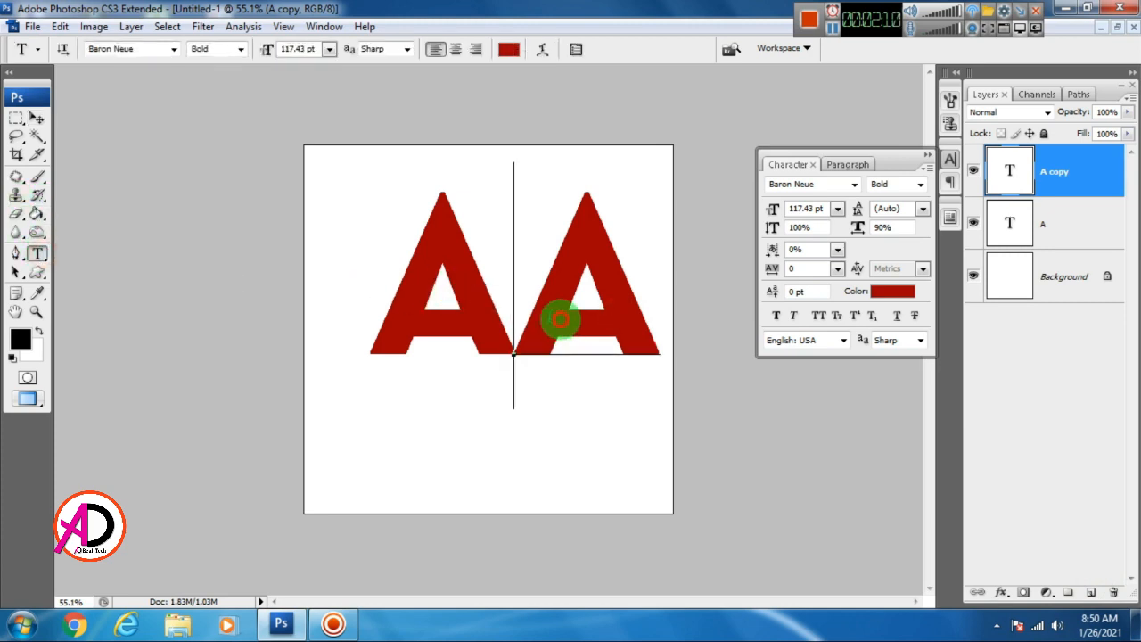
pyautogui.moveTo(560, 319); pyautogui.dragTo(610, 321)
pyautogui.write('D')
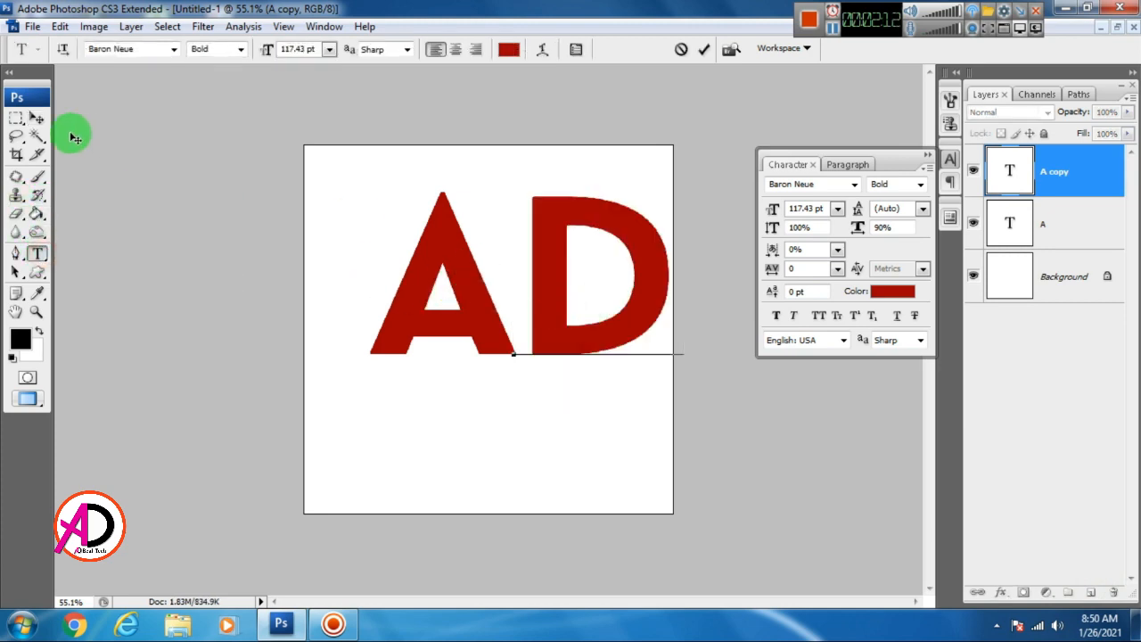
pyautogui.click(36, 118)
pyautogui.moveTo(550, 322); pyautogui.dragTo(546, 435)
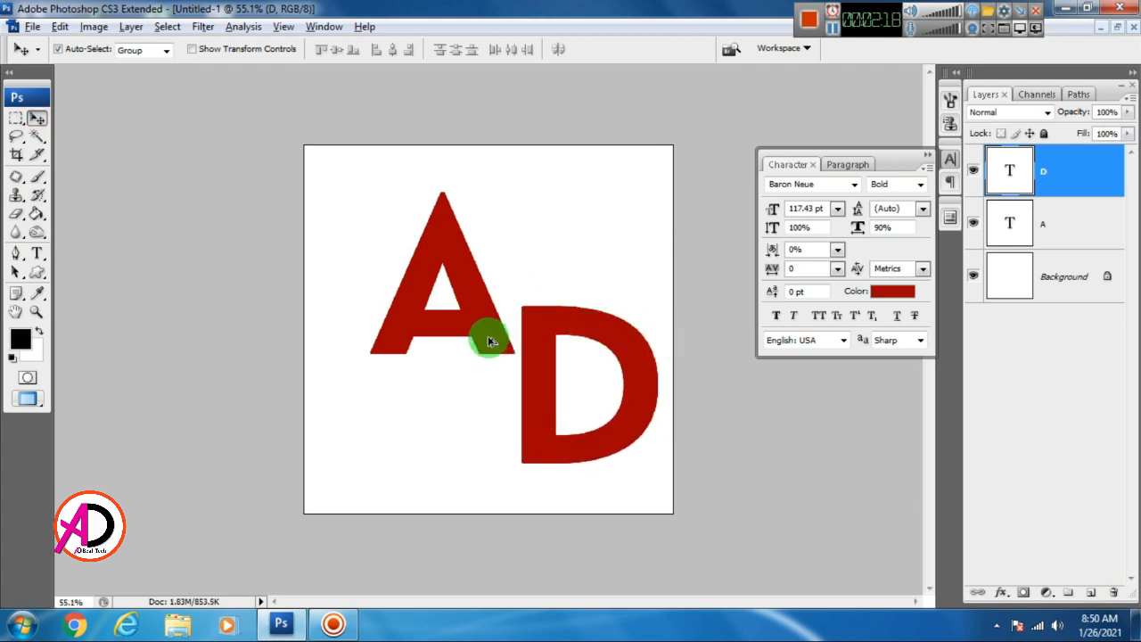
# Move the letter A slightly up and left, delete the letter D and dismiss the CCleaner alert.
pyautogui.moveTo(490, 334); pyautogui.dragTo(467, 307)
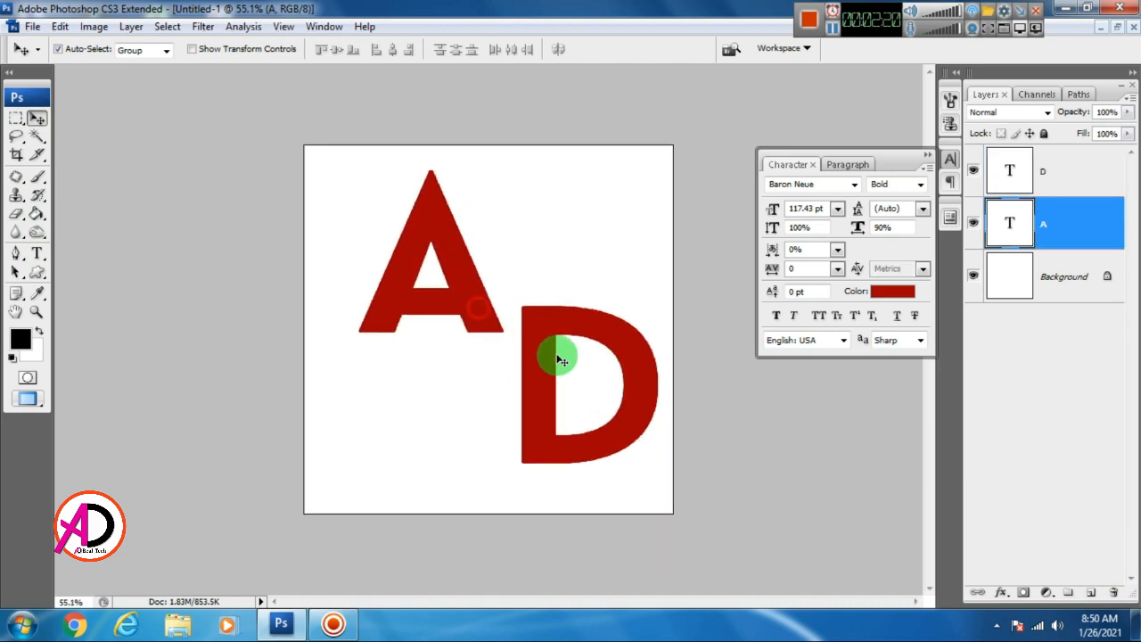
pyautogui.click(547, 347)
pyautogui.press('Delete')
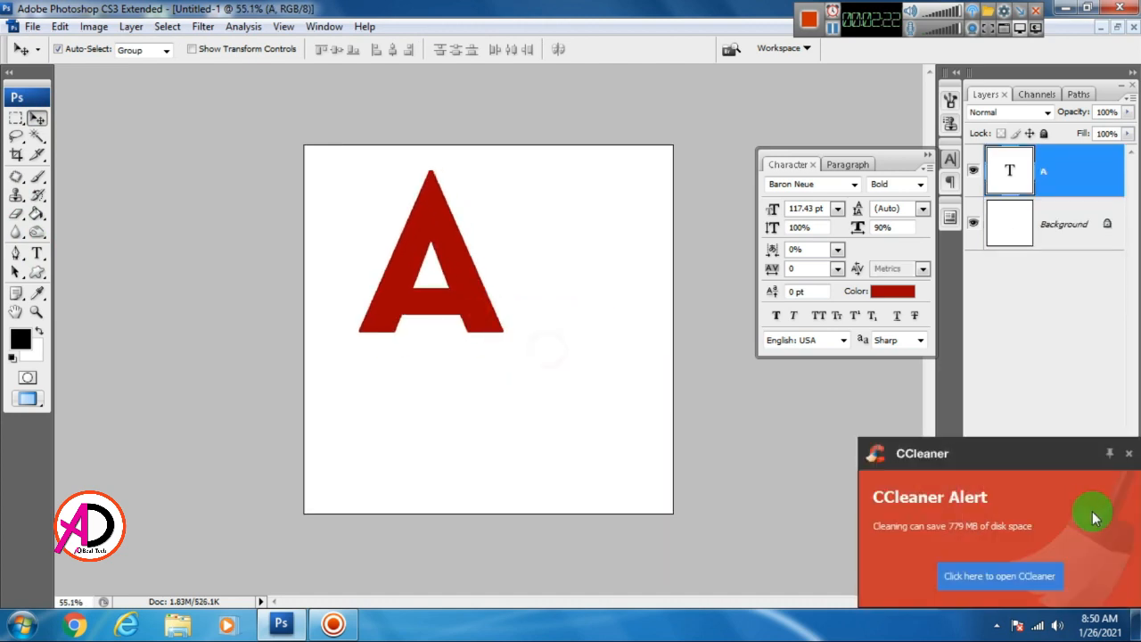
pyautogui.click(1128, 454)
# Scale the letter A down proportionally to 82.7% and shift it slightly up and right.
pyautogui.hotkey('ctrl', 't')
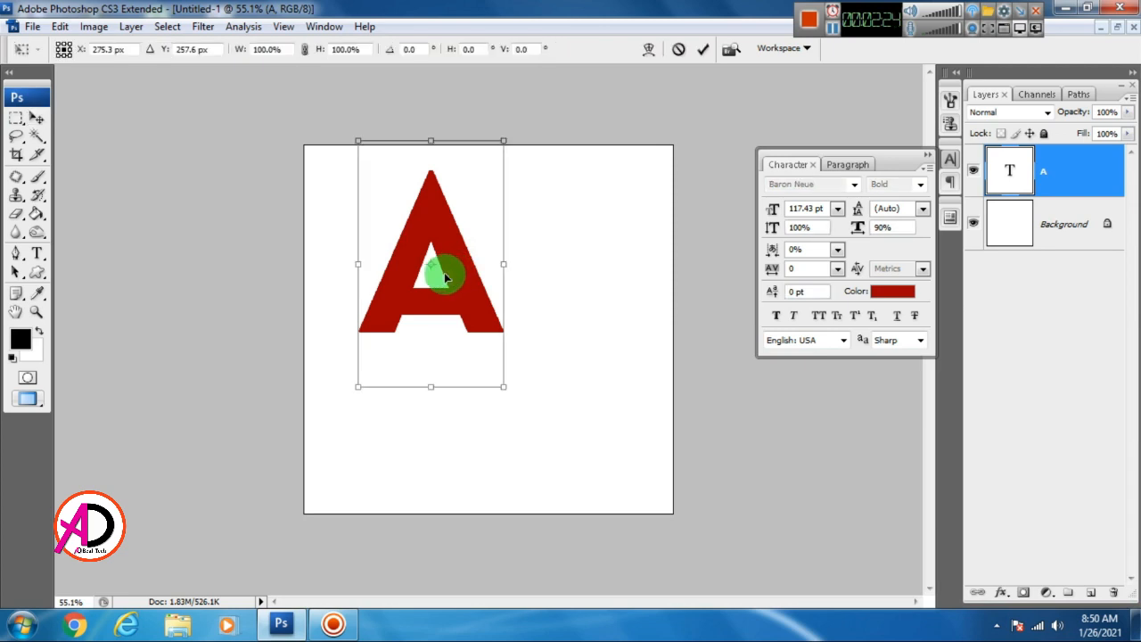
pyautogui.moveTo(506, 140); pyautogui.dragTo(473, 182)
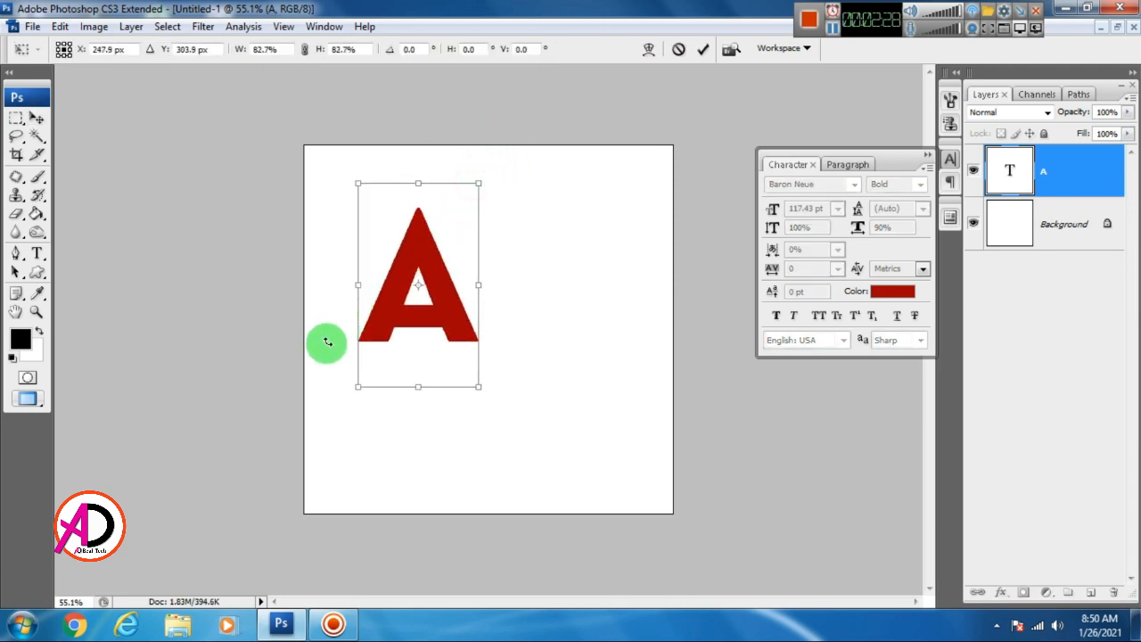
pyautogui.moveTo(449, 323); pyautogui.dragTo(454, 313)
pyautogui.press('Return')
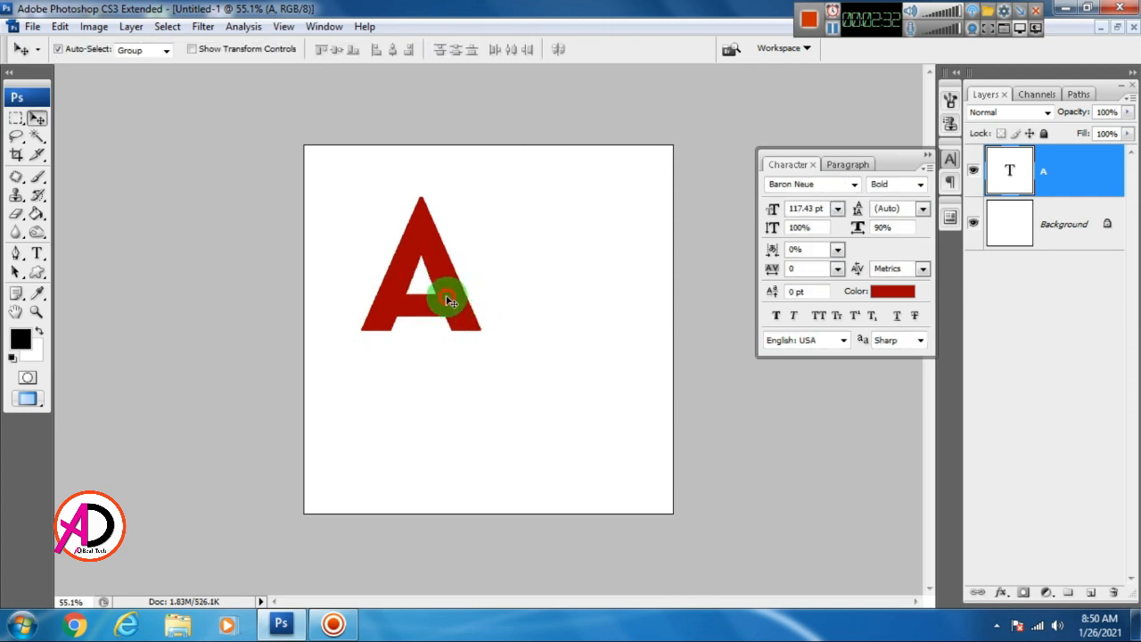
# Duplicate the letter A below and to the right of the original and set the copy's text colour to blue 0359a2.
pyautogui.moveTo(449, 295); pyautogui.dragTo(631, 378)
pyautogui.click(885, 292)
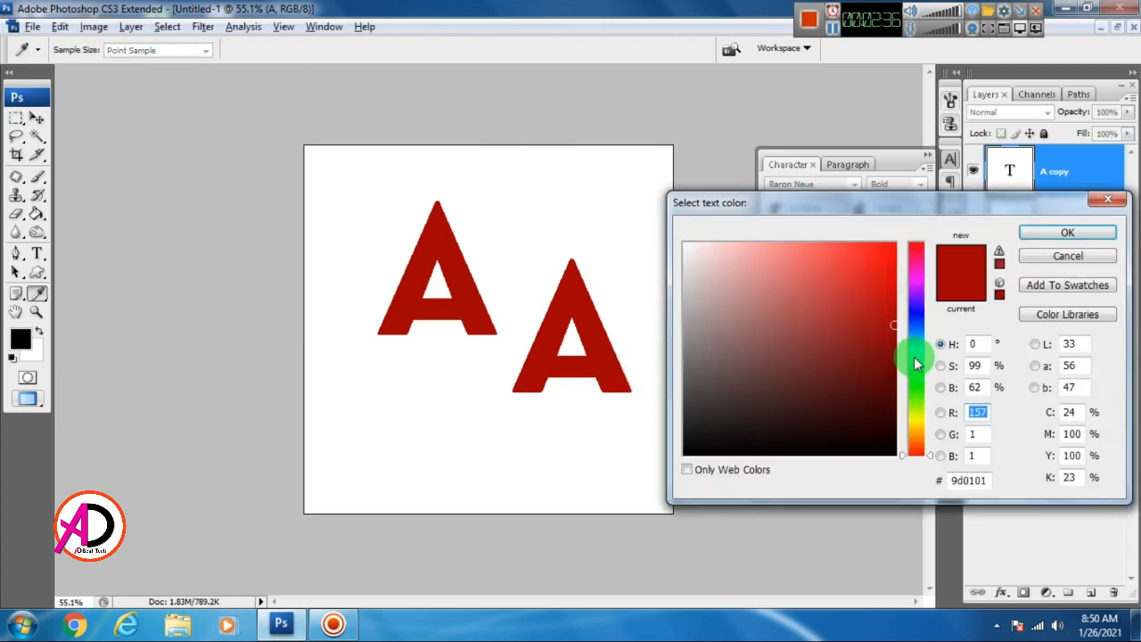
pyautogui.moveTo(916, 335); pyautogui.dragTo(905, 330)
pyautogui.click(891, 318)
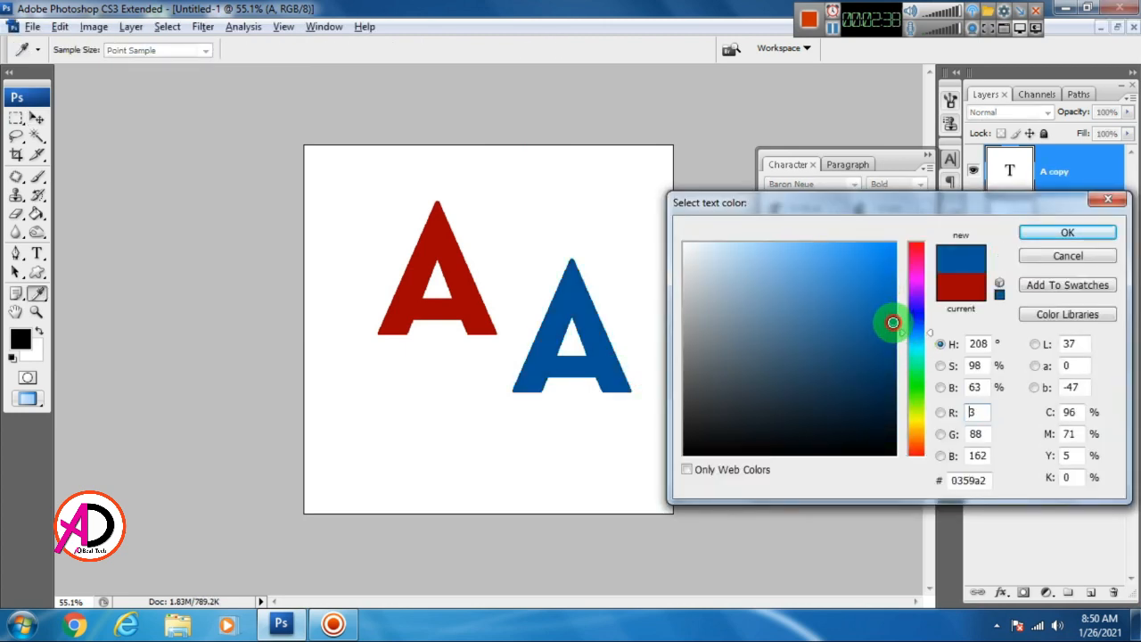
pyautogui.click(1041, 234)
pyautogui.press('v')
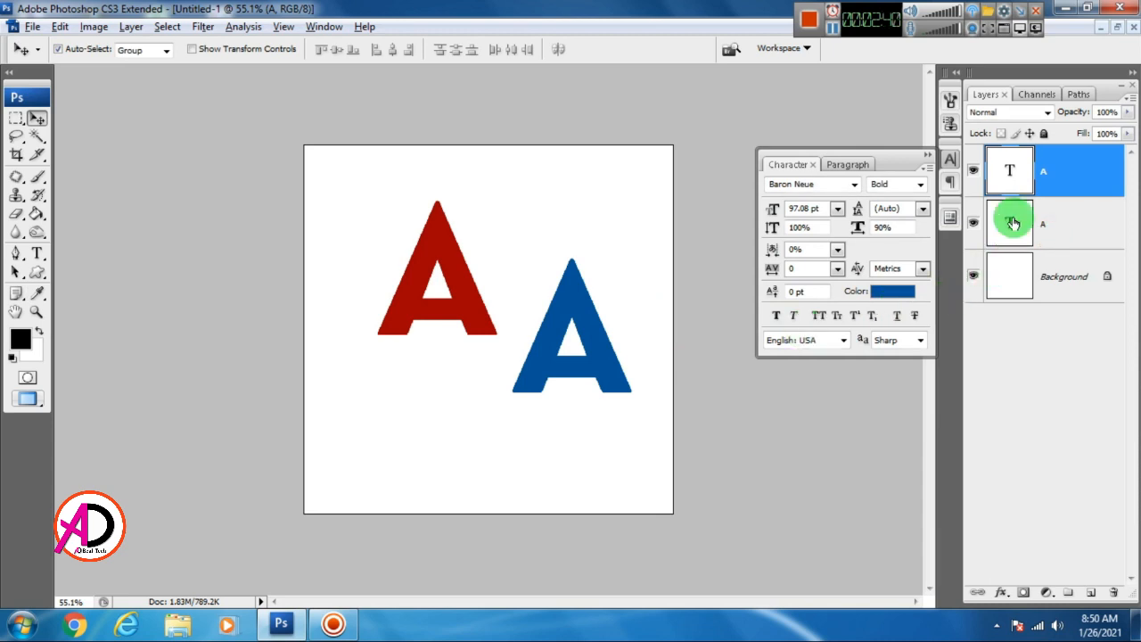
# Change the blue copied letter to "D" and move it slightly down.
pyautogui.press('t')
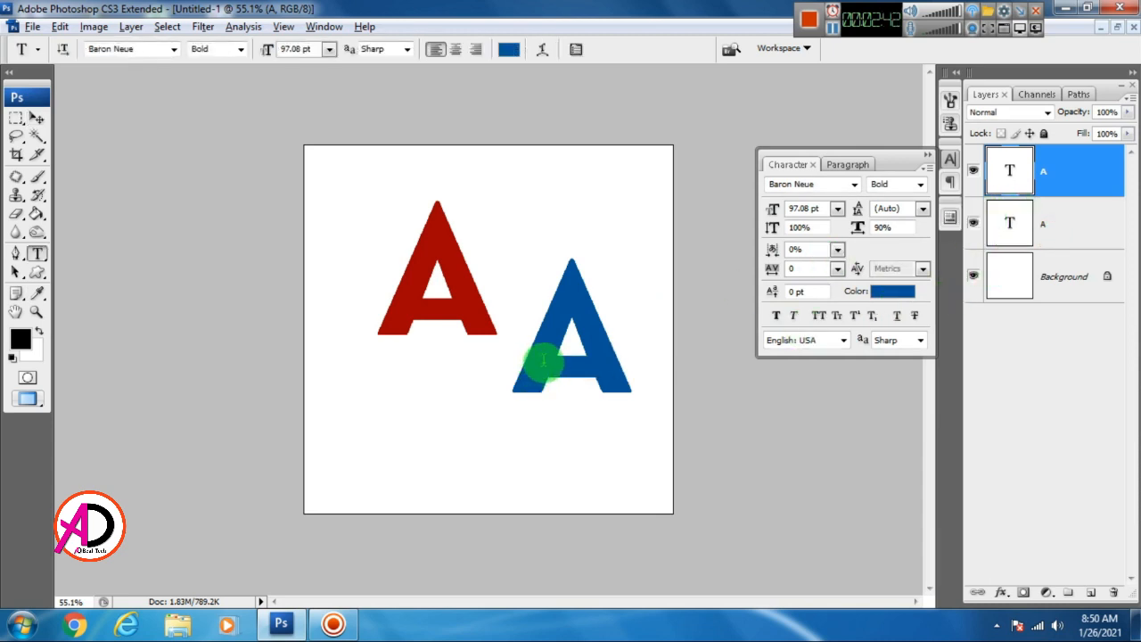
pyautogui.doubleClick(609, 354)
pyautogui.write('D')
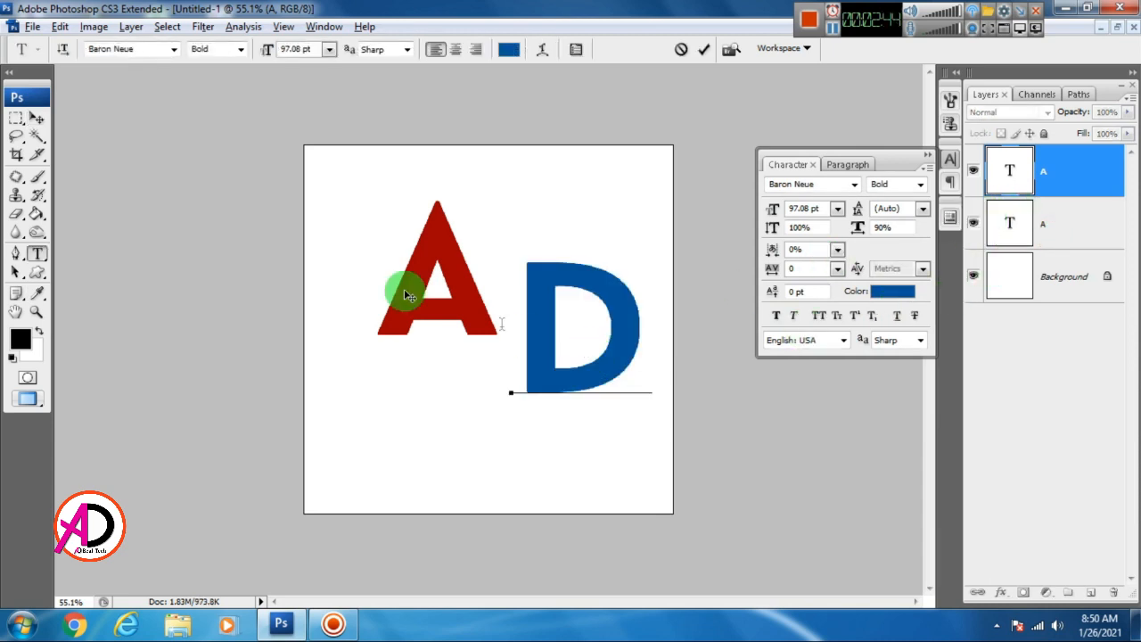
pyautogui.click(37, 118)
pyautogui.moveTo(530, 333); pyautogui.dragTo(526, 347)
# Rasterize the type layers of both the red A and the blue D.
pyautogui.click(454, 328)
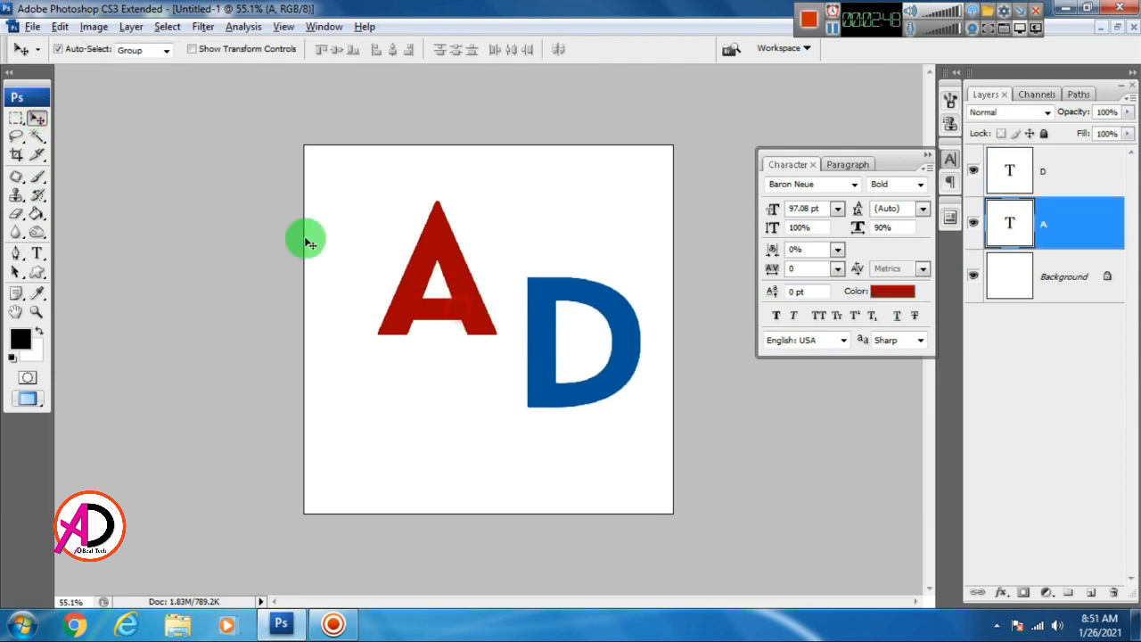
pyautogui.rightClick(1073, 234)
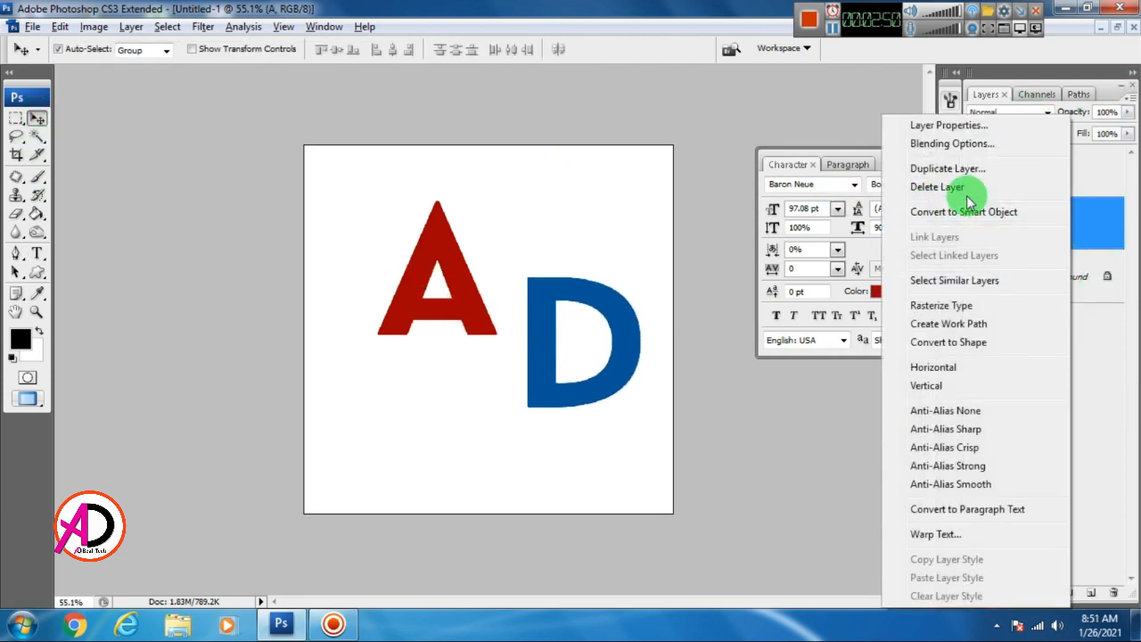
pyautogui.click(947, 307)
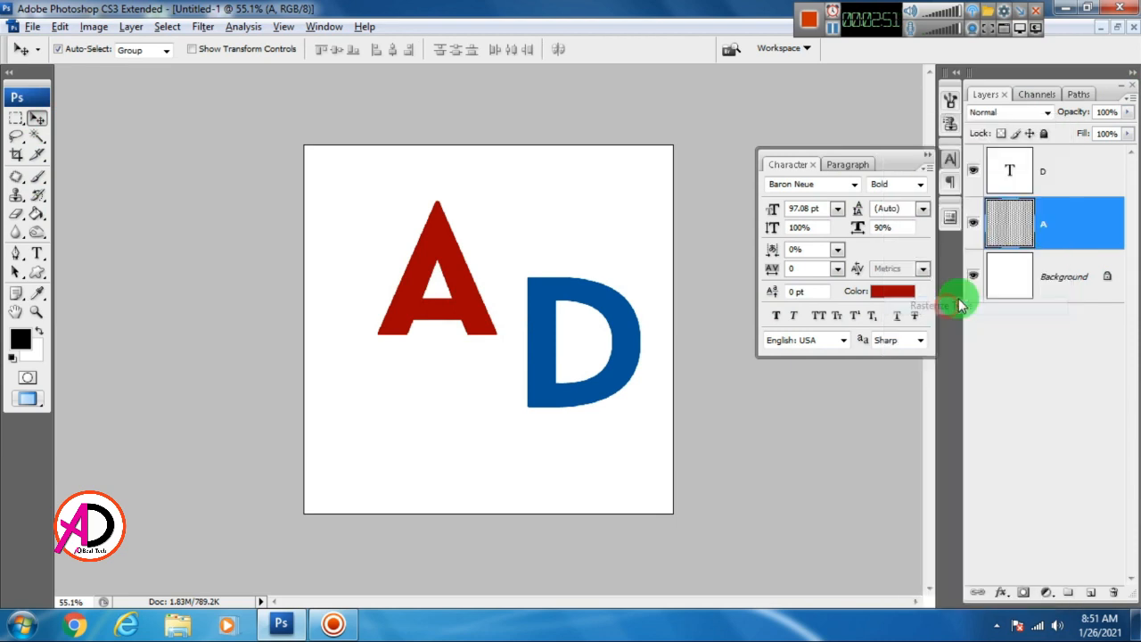
pyautogui.click(621, 361)
pyautogui.rightClick(1070, 167)
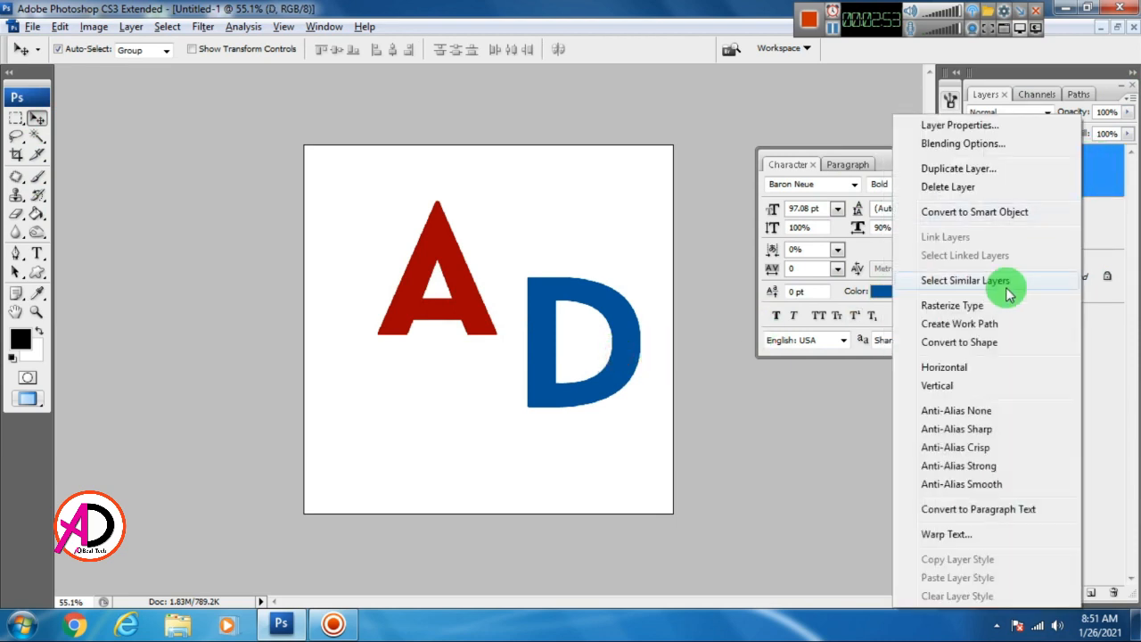
pyautogui.click(963, 306)
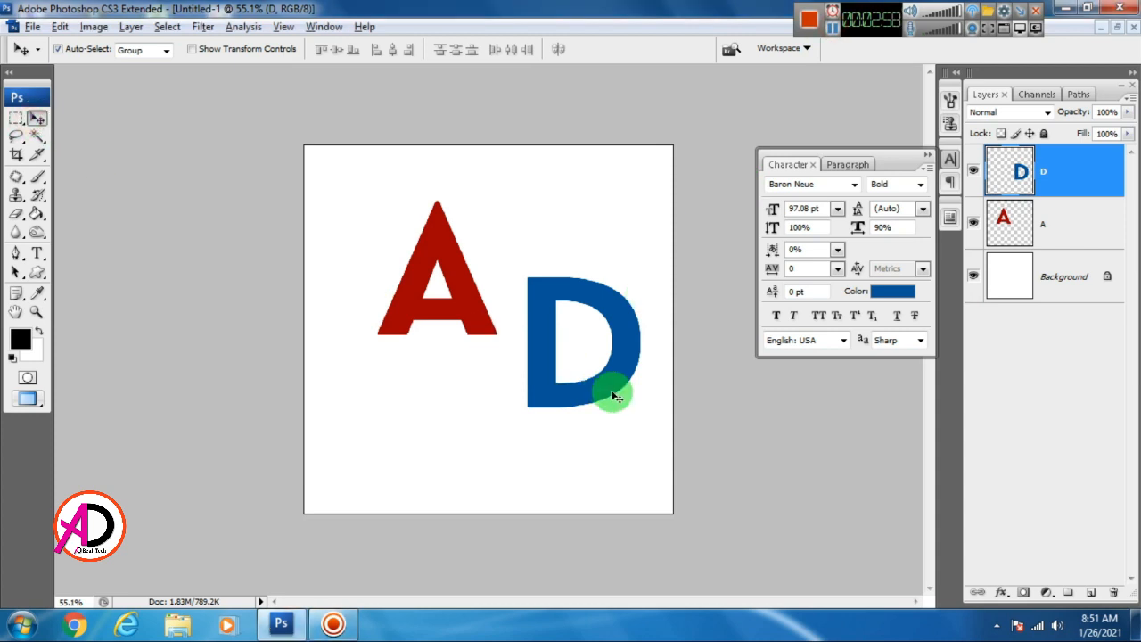
# Set the Pen tool's shape colour to red 9e0101 by sampling it from the letter A.
pyautogui.click(469, 317)
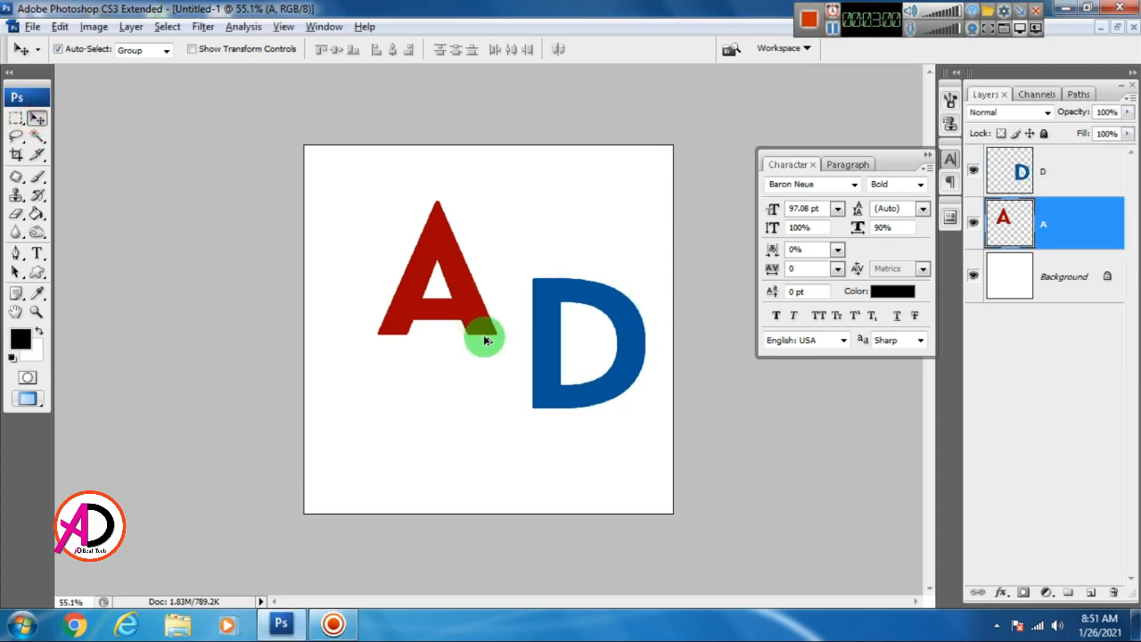
pyautogui.scroll(1, 479, 333)
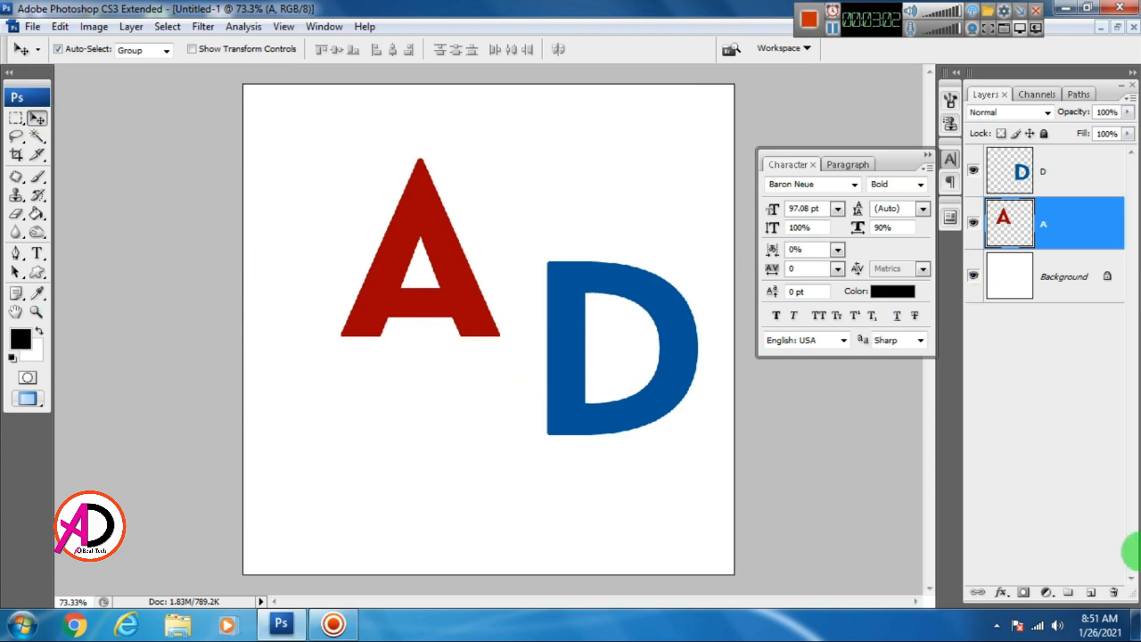
pyautogui.click(13, 261)
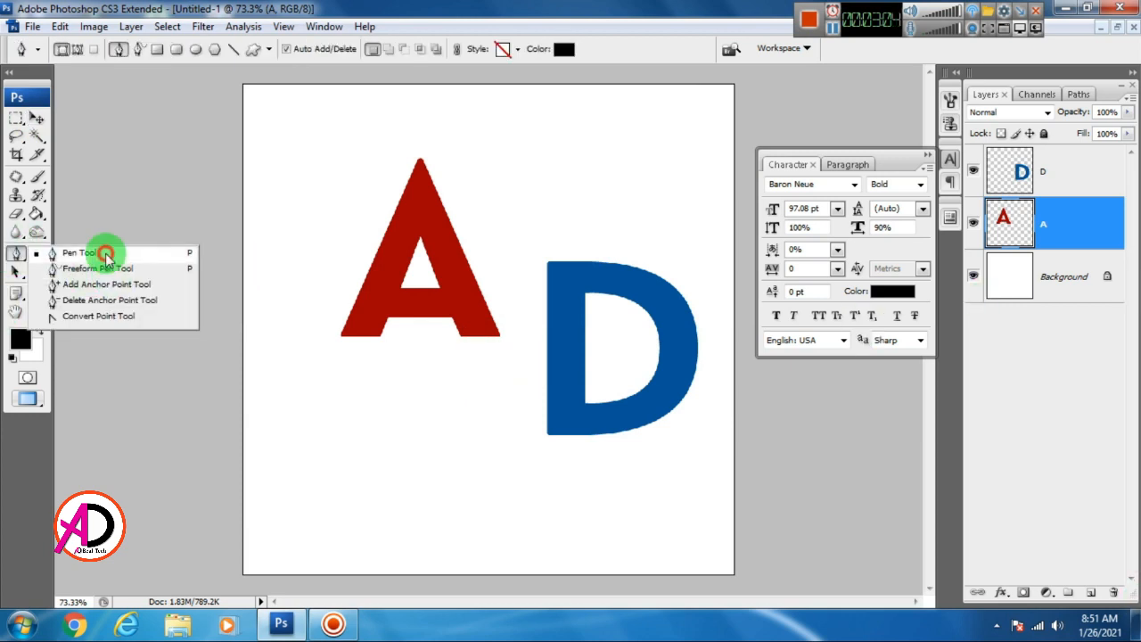
pyautogui.click(102, 252)
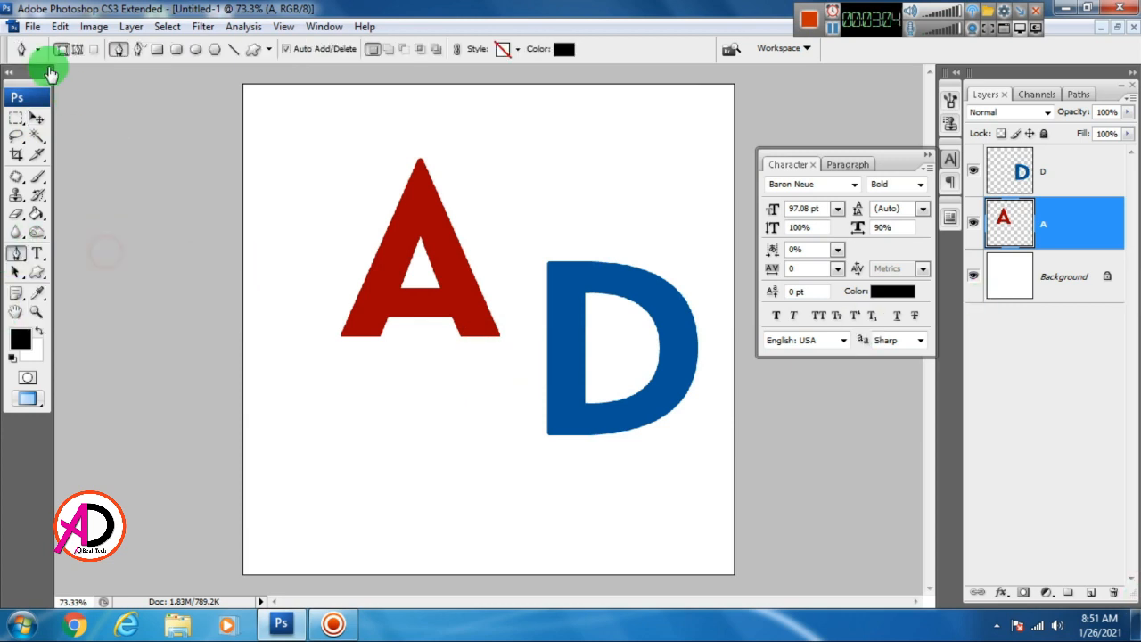
pyautogui.click(564, 53)
pyautogui.click(452, 267)
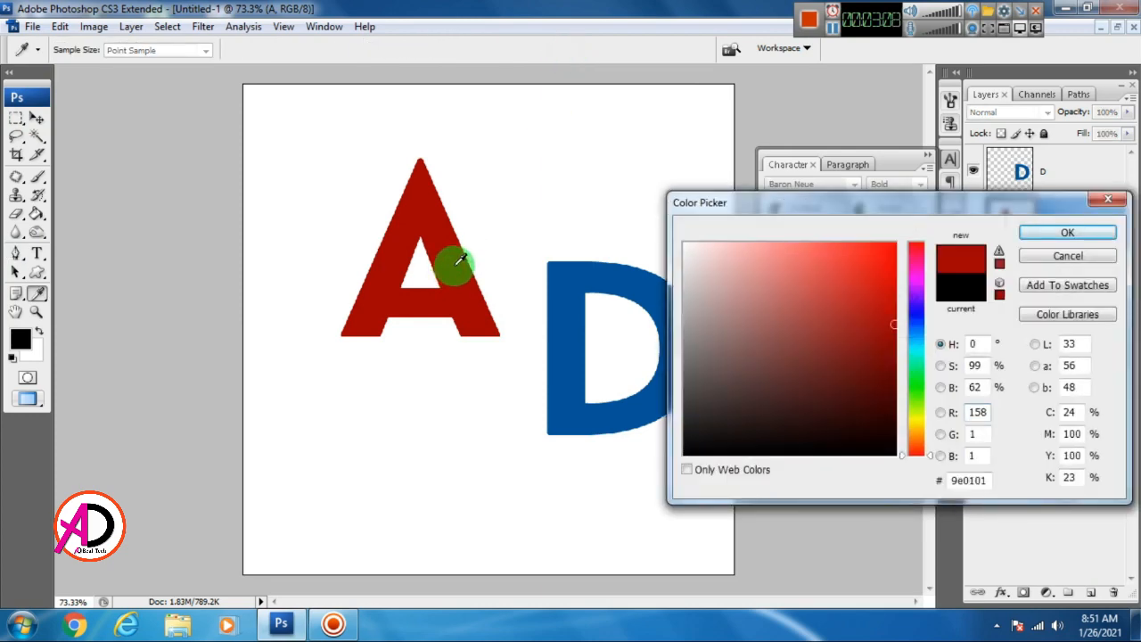
pyautogui.click(1055, 231)
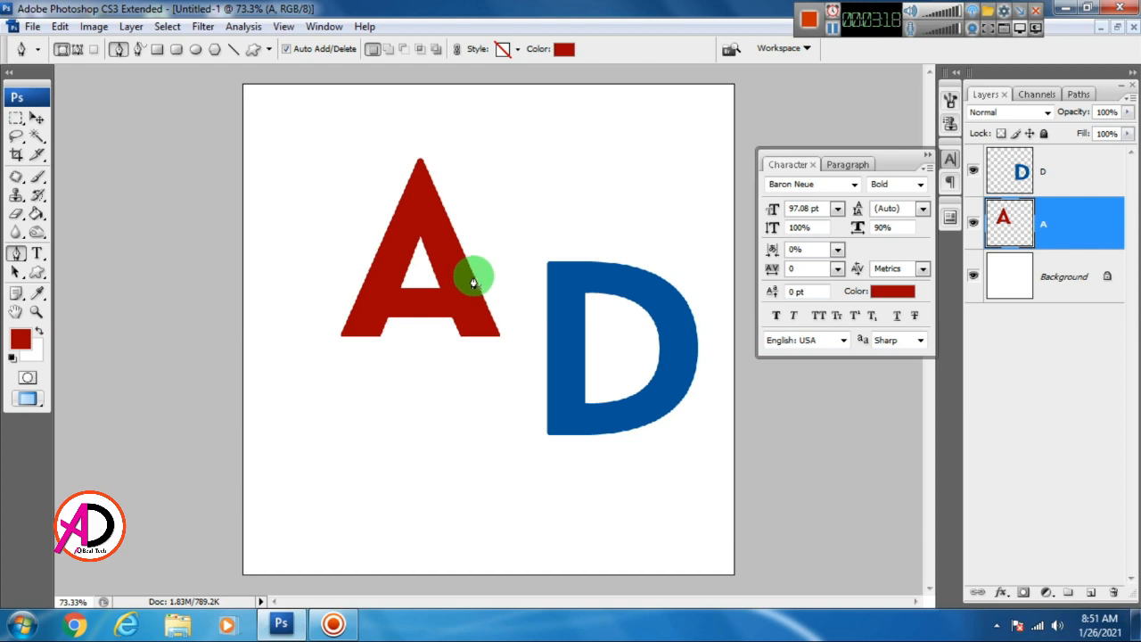
# Draw a narrow red triangular spike with the Pen tool from the A's right leg diagonally down to a point below its left leg.
pyautogui.click(473, 278)
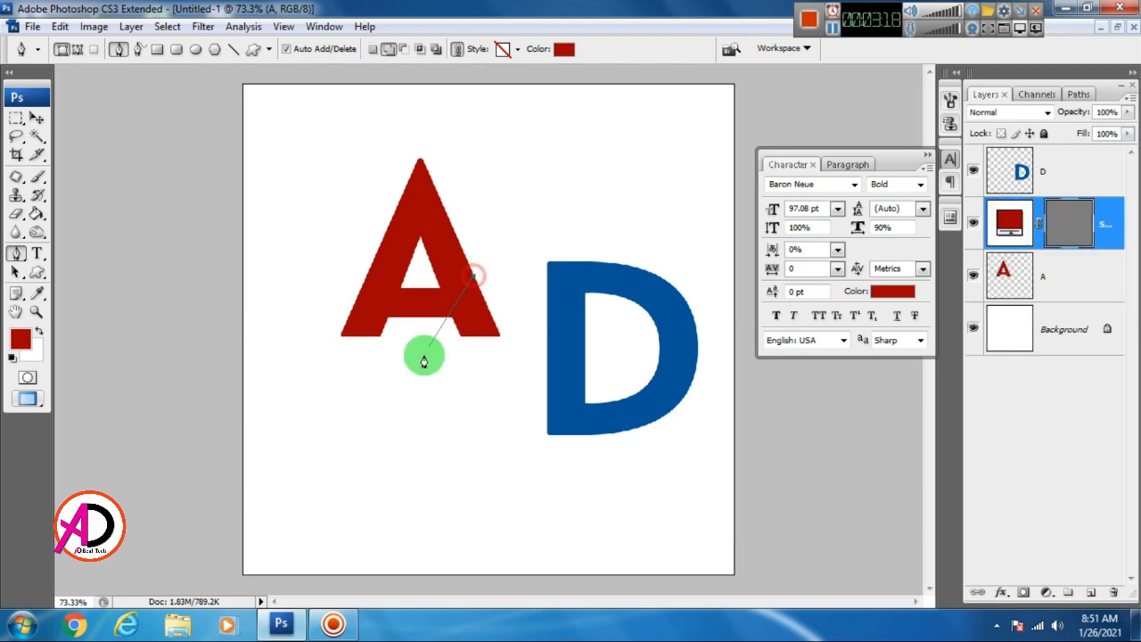
pyautogui.click(360, 411)
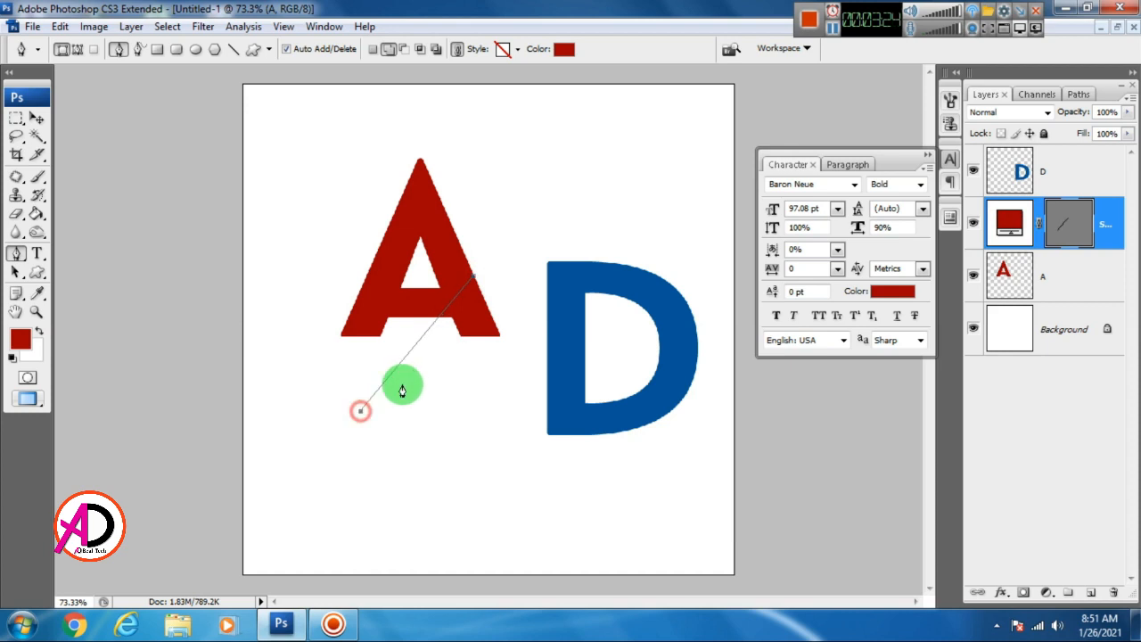
pyautogui.click(479, 297)
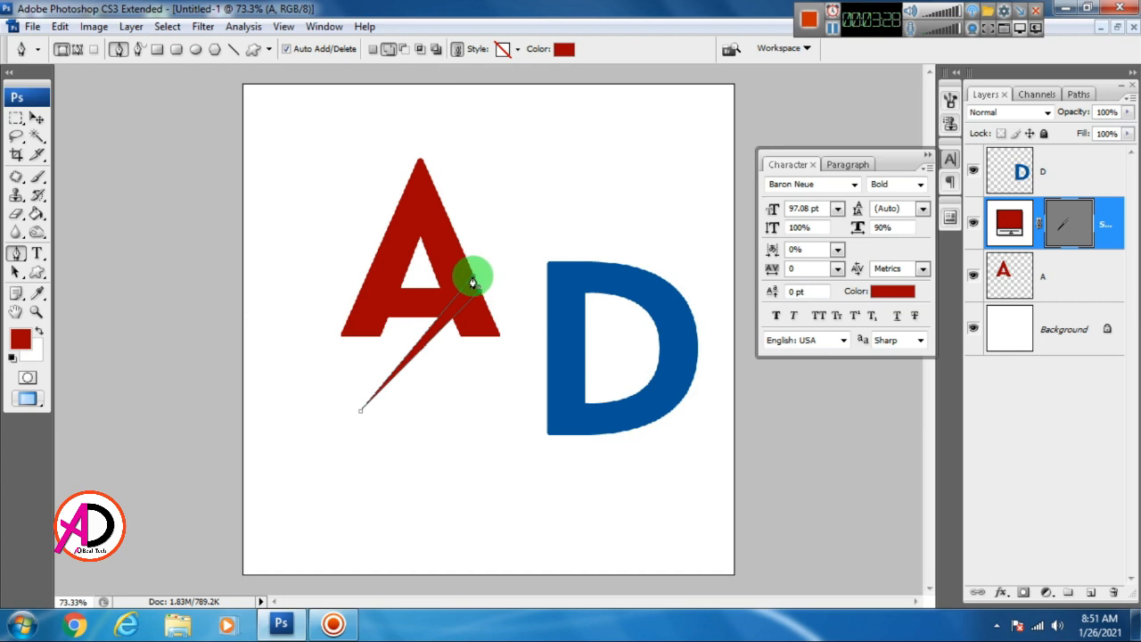
pyautogui.click(479, 291)
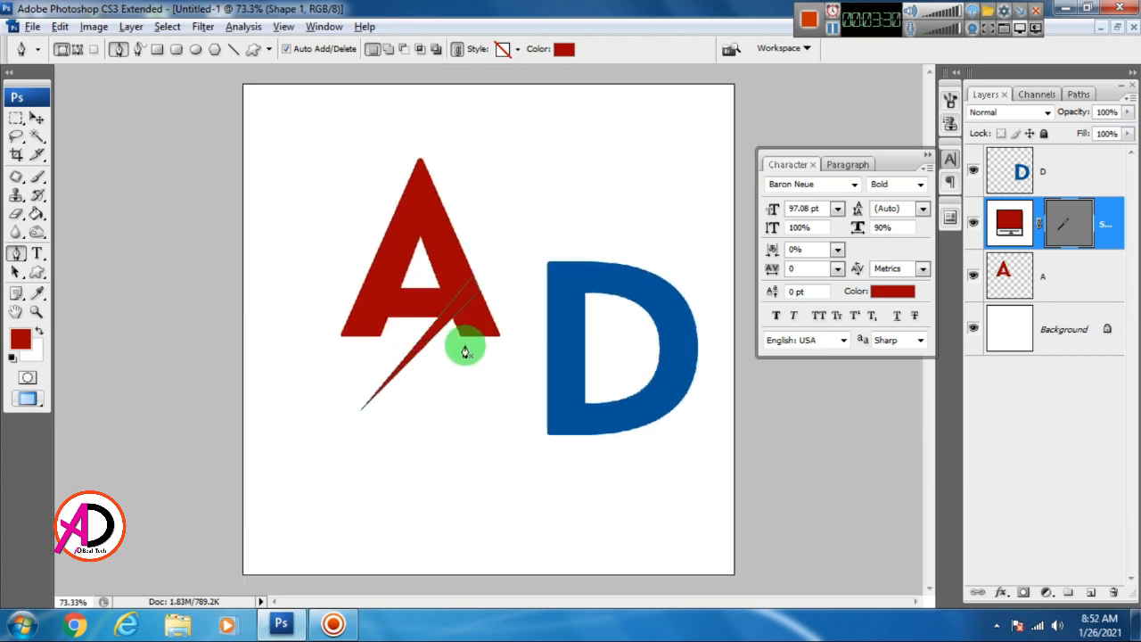
pyautogui.click(37, 120)
pyautogui.click(460, 390)
pyautogui.scroll(3, 481, 370)
pyautogui.hotkey('alt', 'space')
pyautogui.moveTo(484, 394); pyautogui.dragTo(480, 443)
pyautogui.click(17, 257)
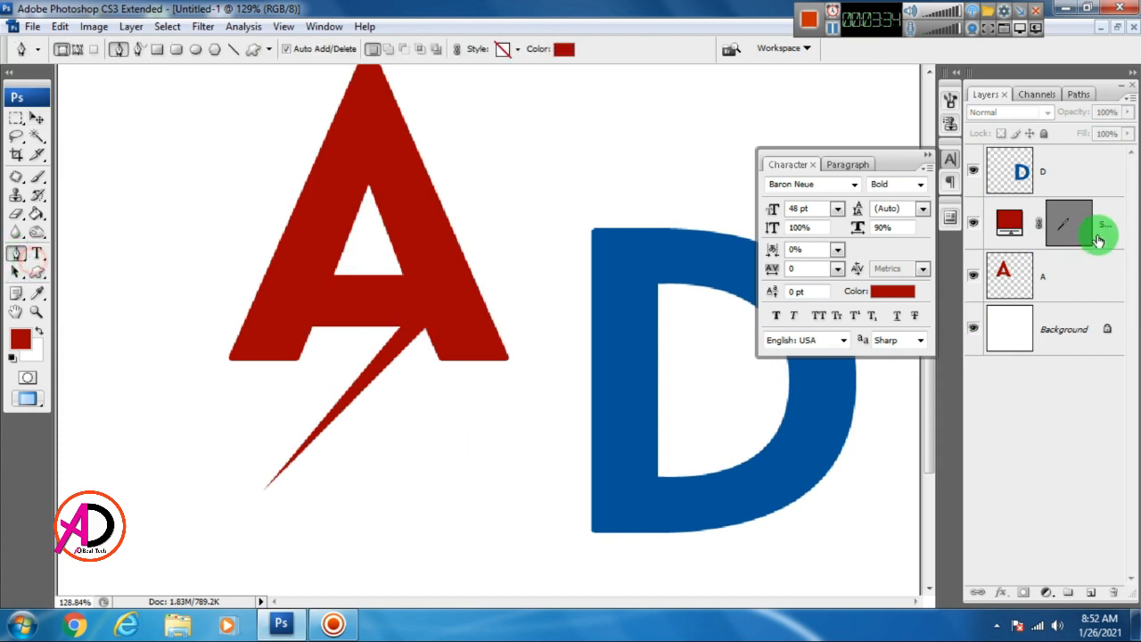
pyautogui.click(1027, 290)
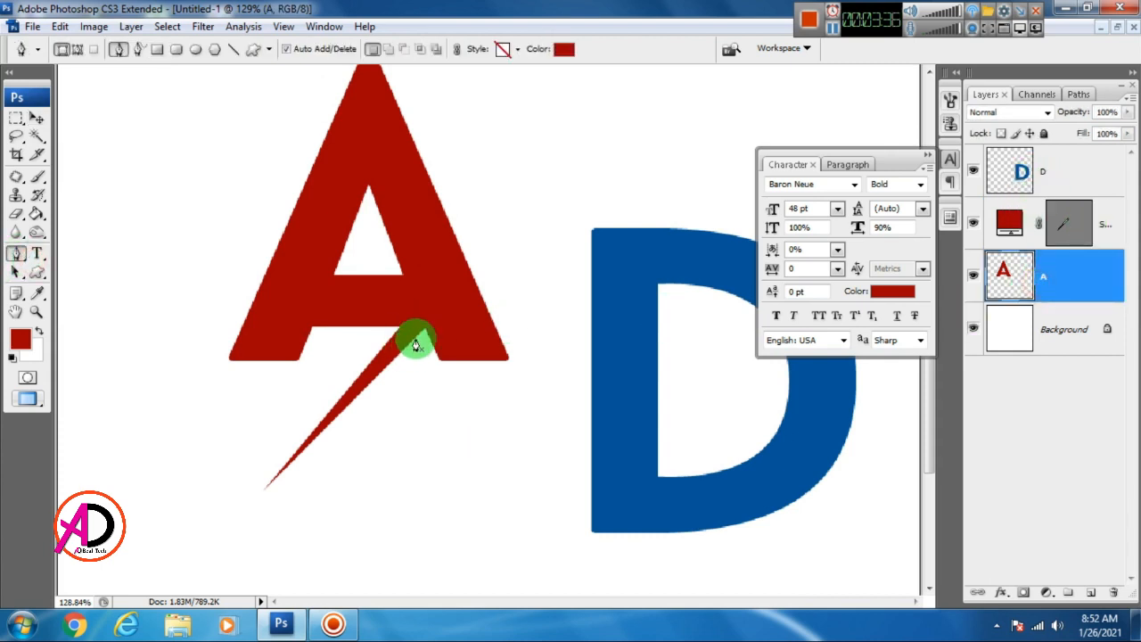
pyautogui.click(411, 345)
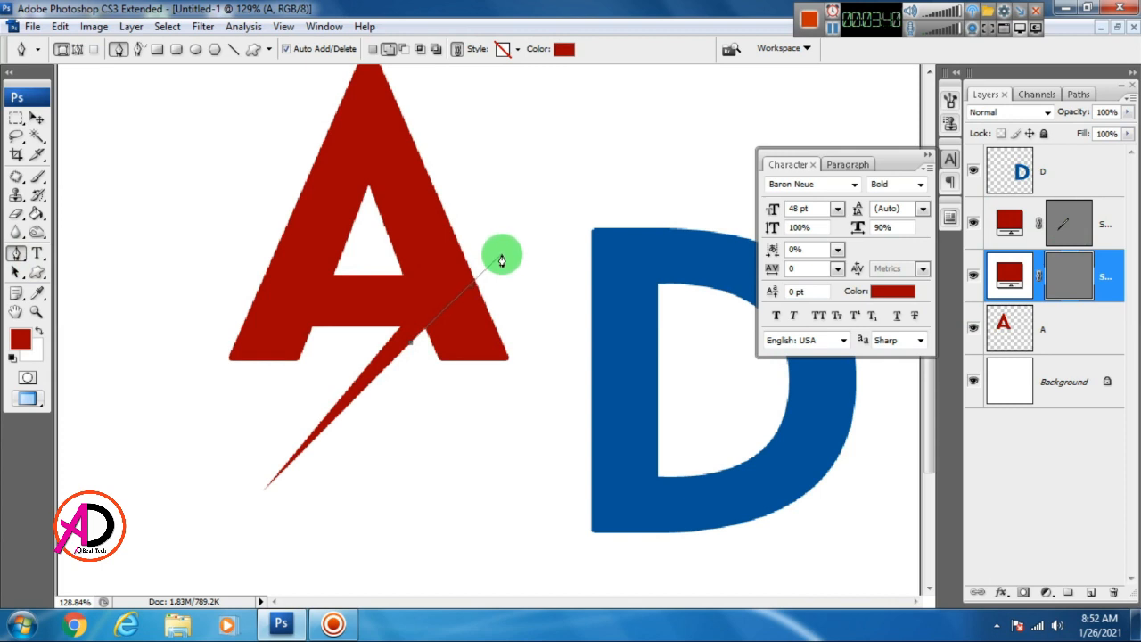
pyautogui.click(502, 255)
pyautogui.moveTo(559, 376); pyautogui.dragTo(547, 419)
pyautogui.moveTo(486, 456); pyautogui.dragTo(411, 450)
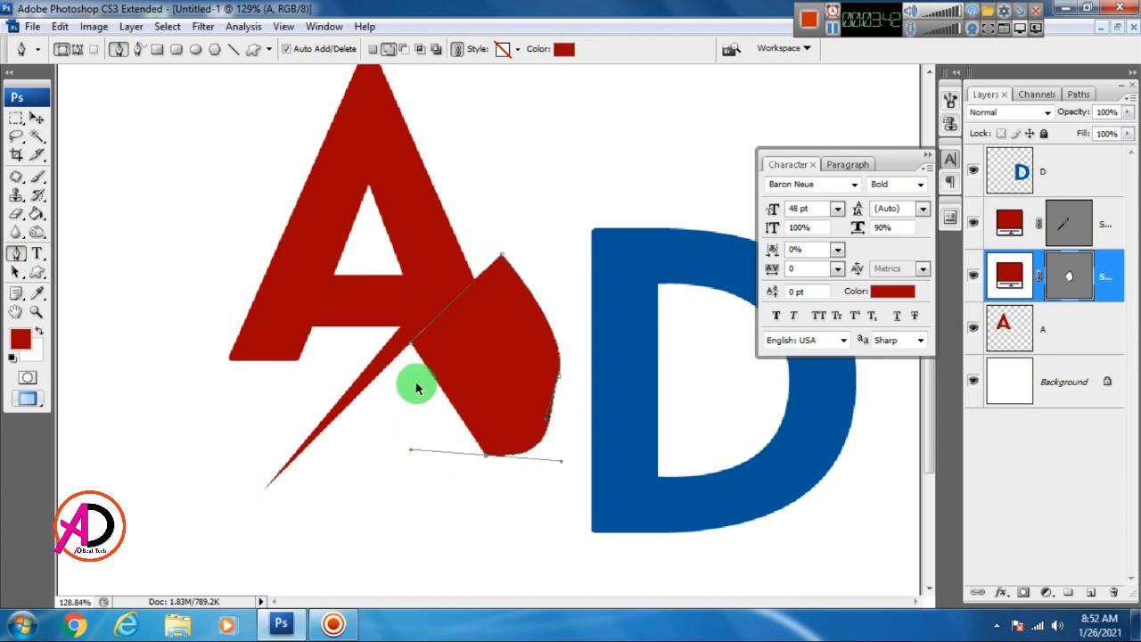
pyautogui.hotkey('ctrl', 'alt', 'z')
pyautogui.hotkey('ctrl', 'alt', 'z')
pyautogui.hotkey('ctrl', 'alt', 'z')
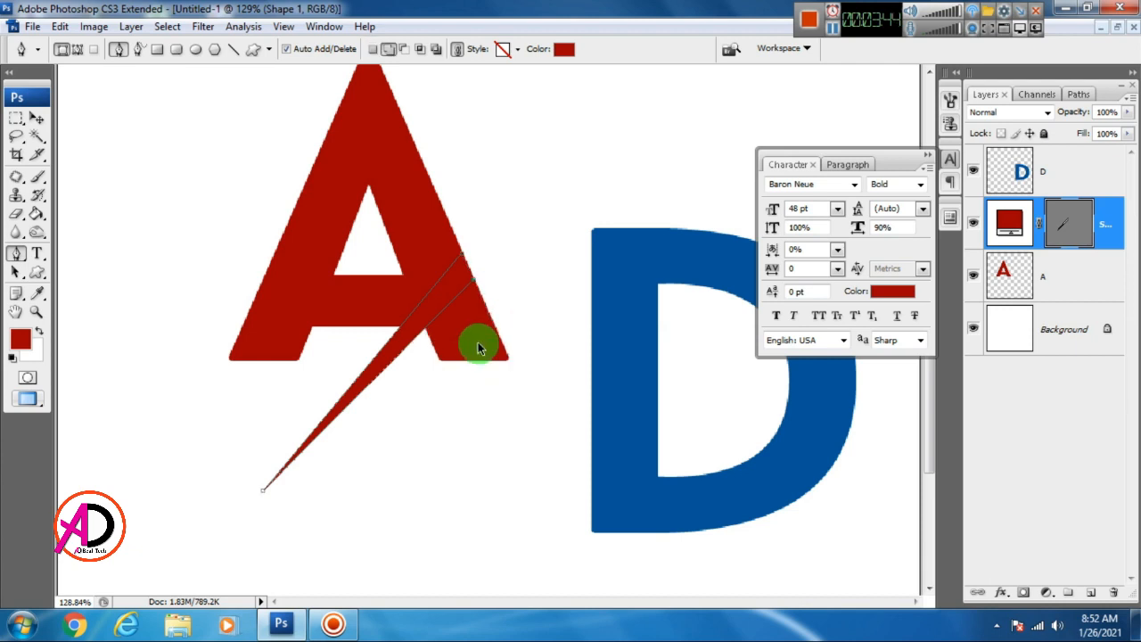
pyautogui.moveTo(454, 319); pyautogui.dragTo(456, 264)
pyautogui.click(34, 120)
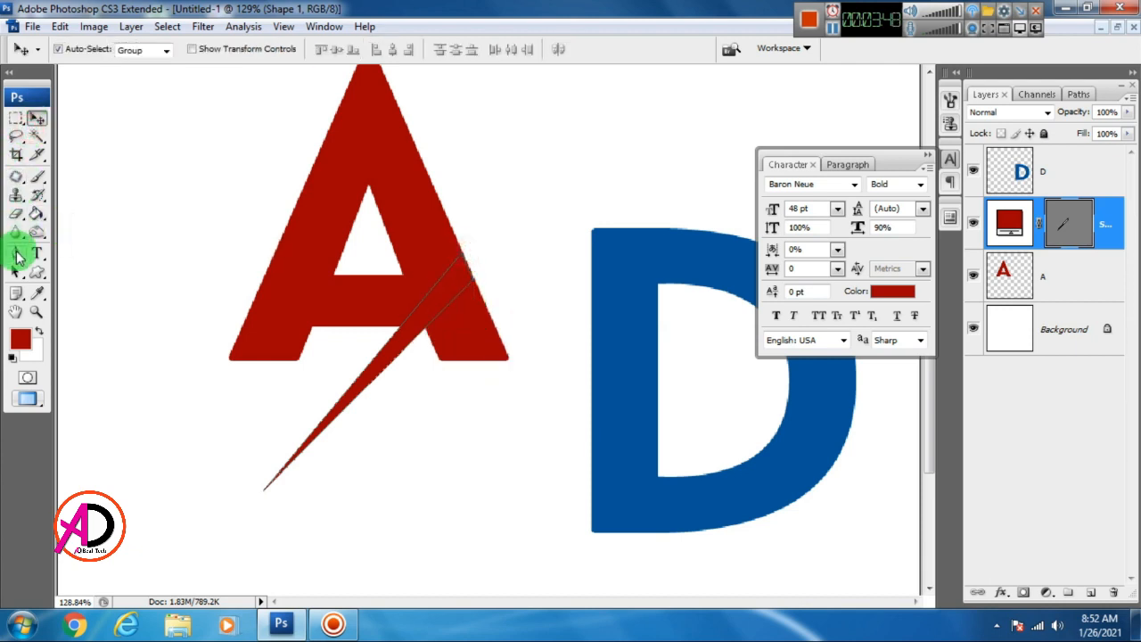
# Draw a closed Pen tool work path along the spike's lower edge and around the lower part of the A's right leg.
pyautogui.click(17, 255)
pyautogui.click(78, 50)
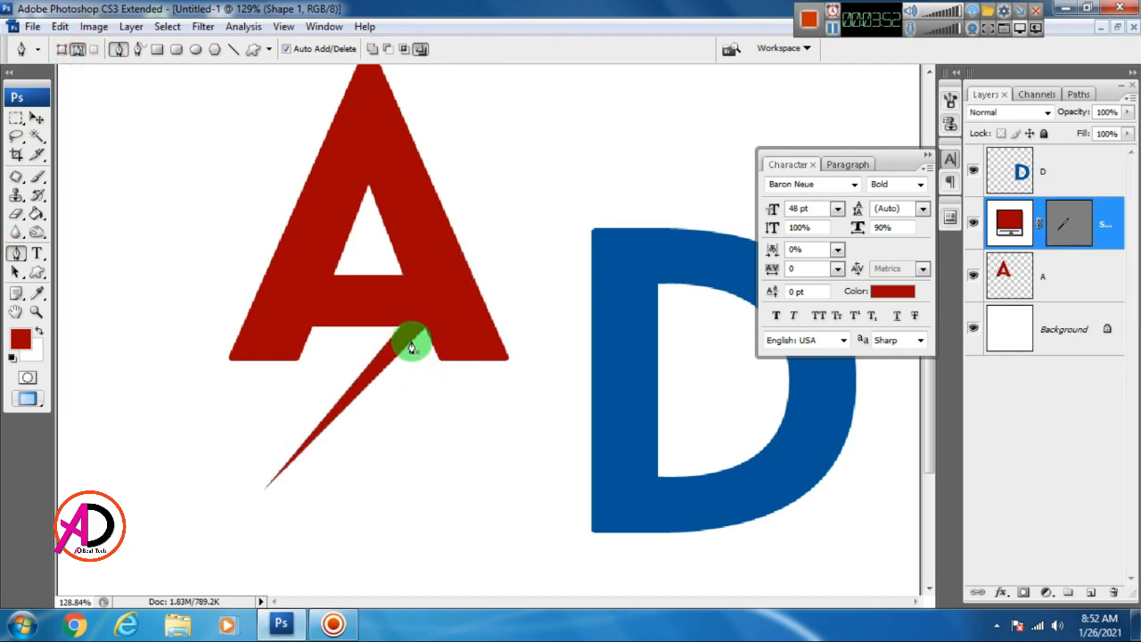
pyautogui.click(411, 341)
pyautogui.click(480, 274)
pyautogui.moveTo(557, 365); pyautogui.dragTo(546, 412)
pyautogui.moveTo(499, 453); pyautogui.dragTo(448, 450)
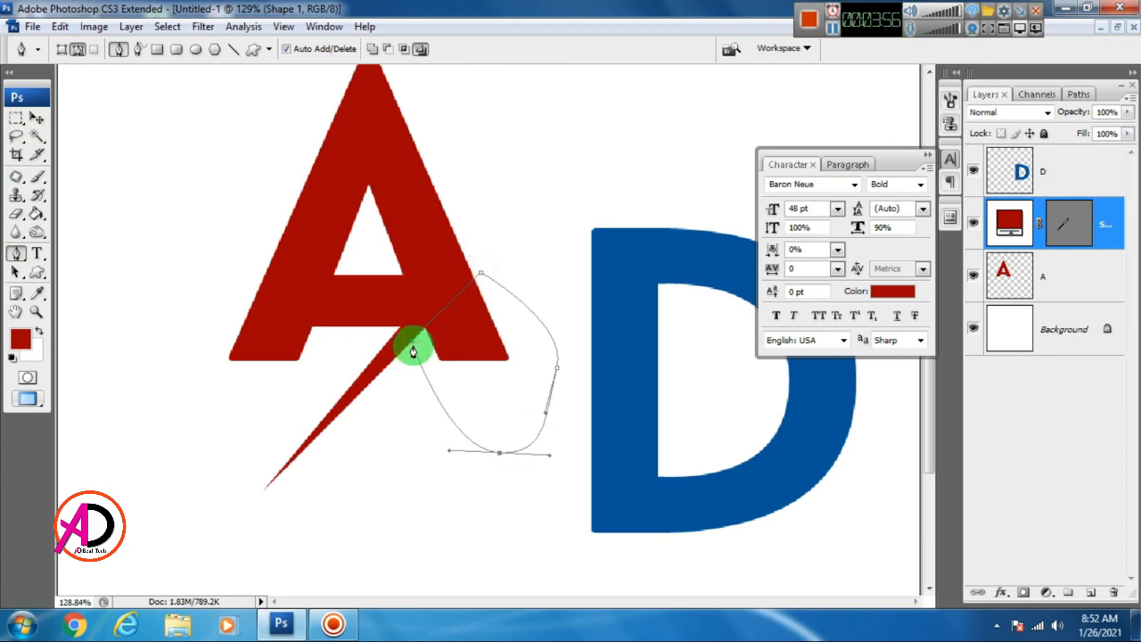
pyautogui.click(411, 349)
# Turn the path into a selection and delete the enclosed end of the right leg from the letter A layer.
pyautogui.rightClick(487, 366)
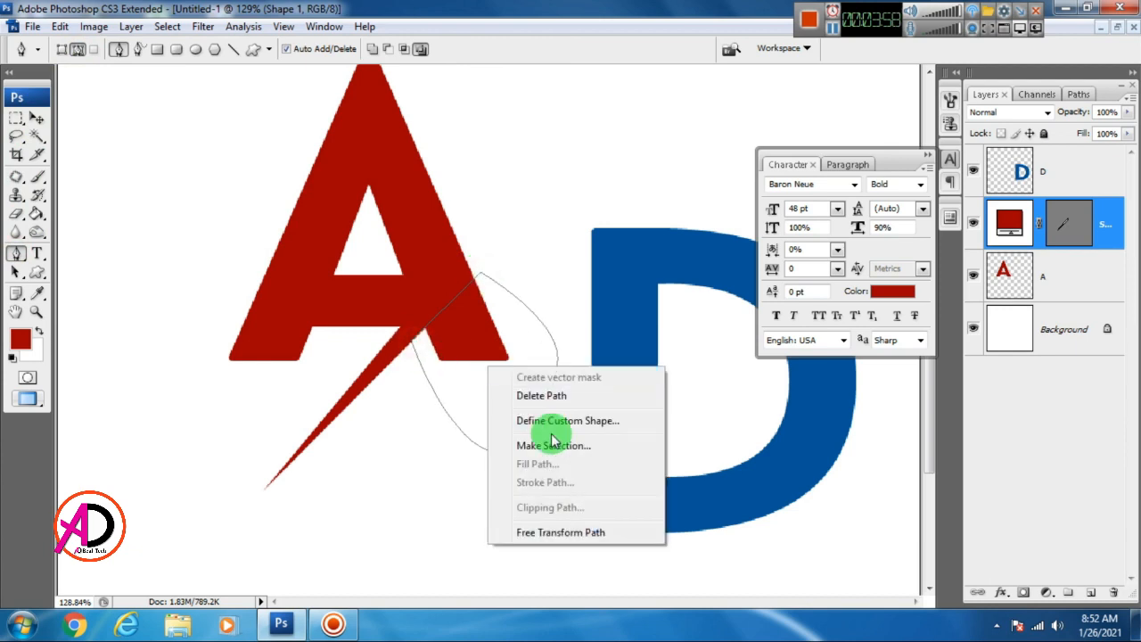
pyautogui.click(554, 446)
pyautogui.click(649, 181)
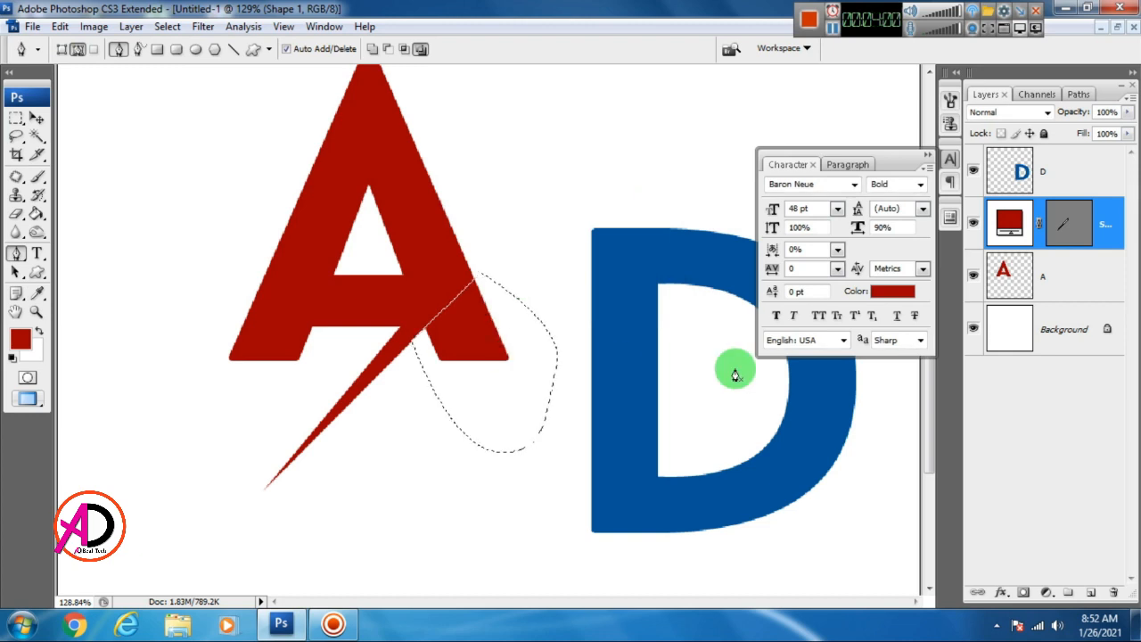
pyautogui.click(1049, 275)
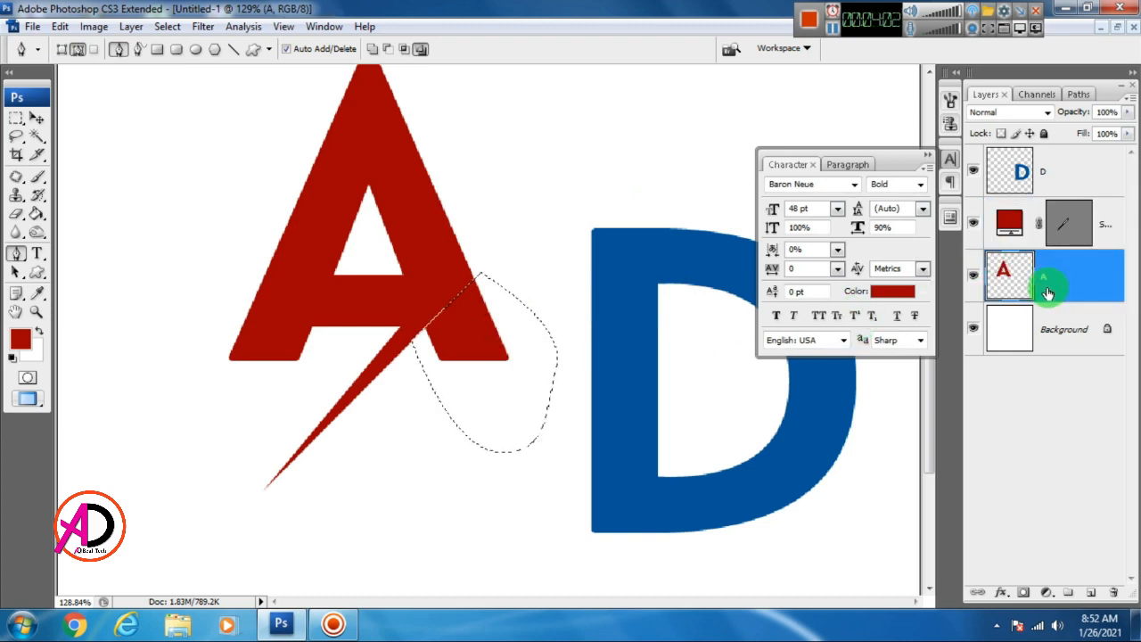
pyautogui.press('Delete')
pyautogui.click(37, 118)
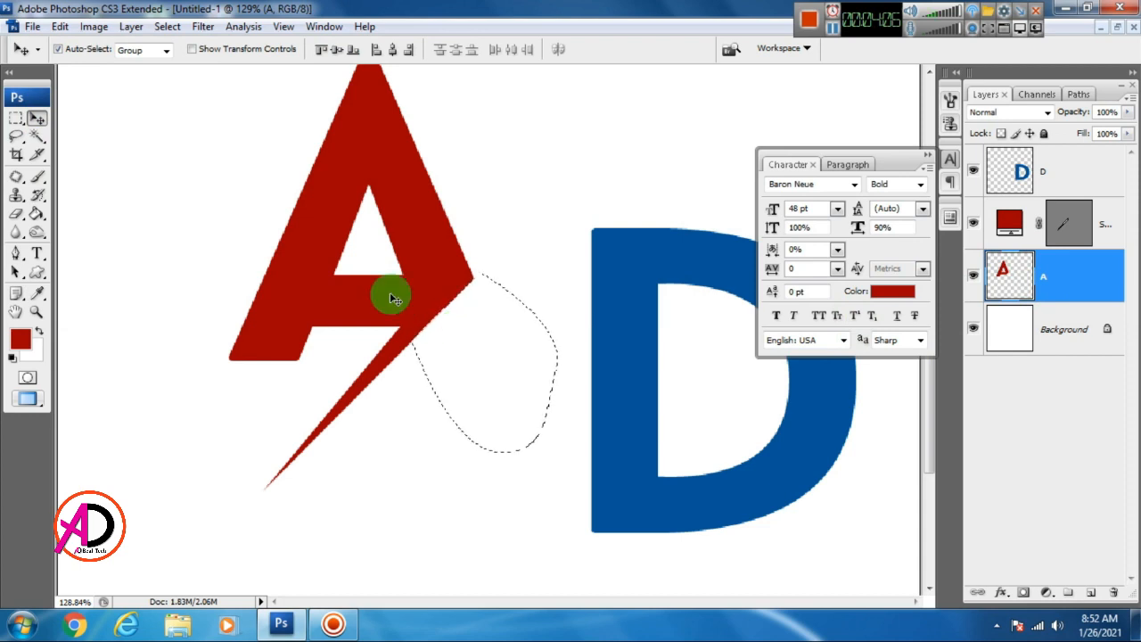
# Clear the selection and move the blue D down beside the spike, just below the A's right corner.
pyautogui.click(168, 26)
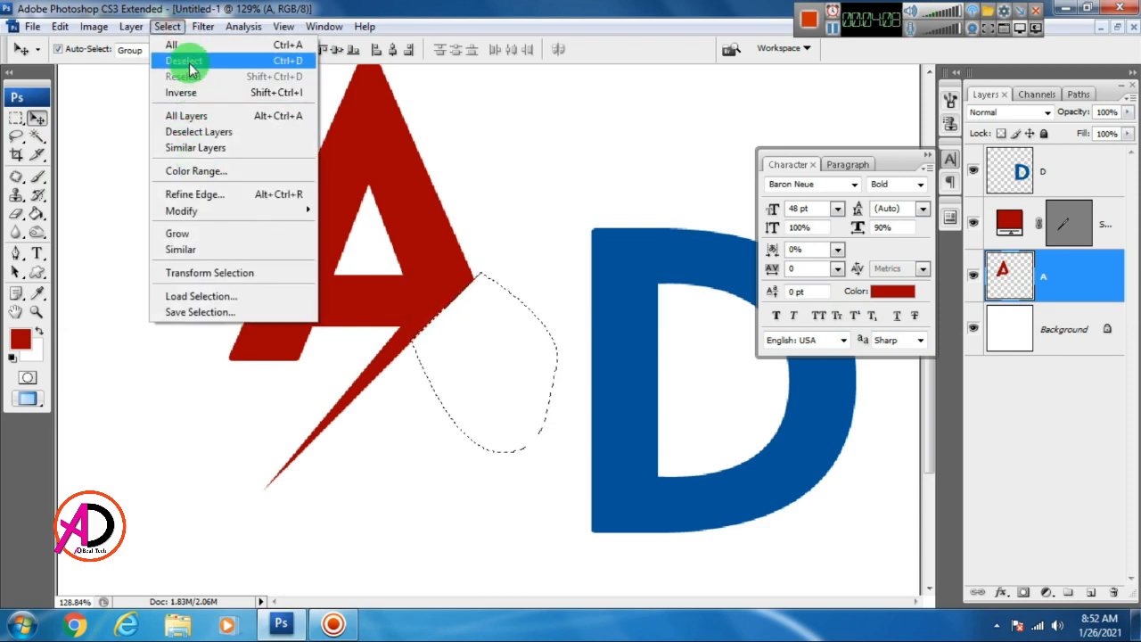
pyautogui.click(184, 61)
pyautogui.hotkey('ctrl', '0')
pyautogui.scroll(4, 444, 355)
pyautogui.hotkey('alt', 'space')
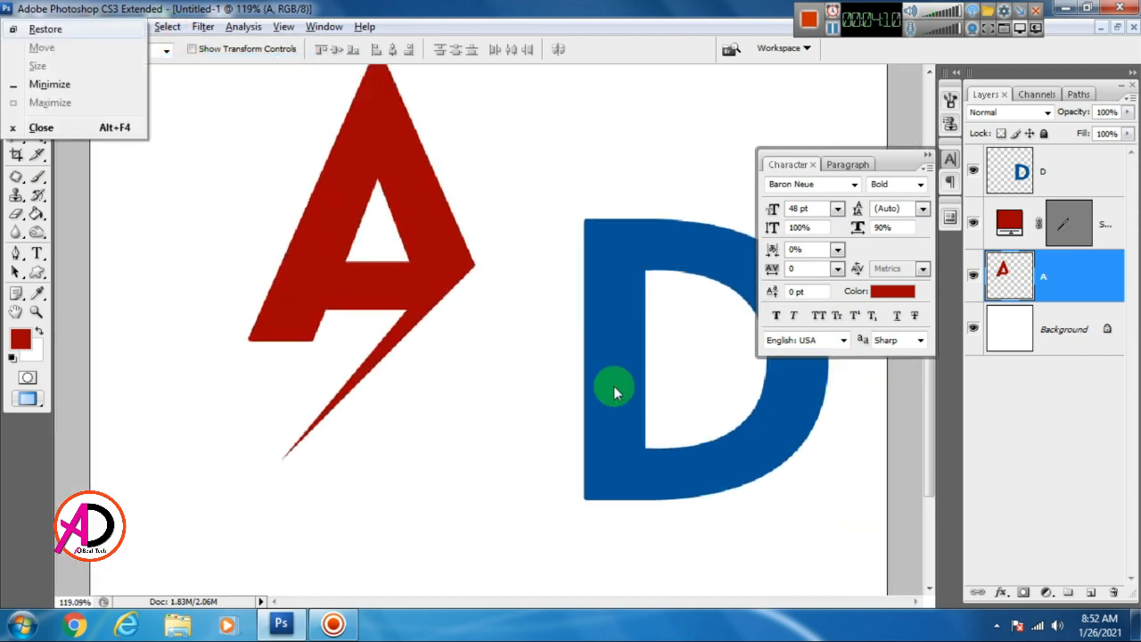
pyautogui.click(403, 393)
pyautogui.moveTo(606, 337); pyautogui.dragTo(479, 406)
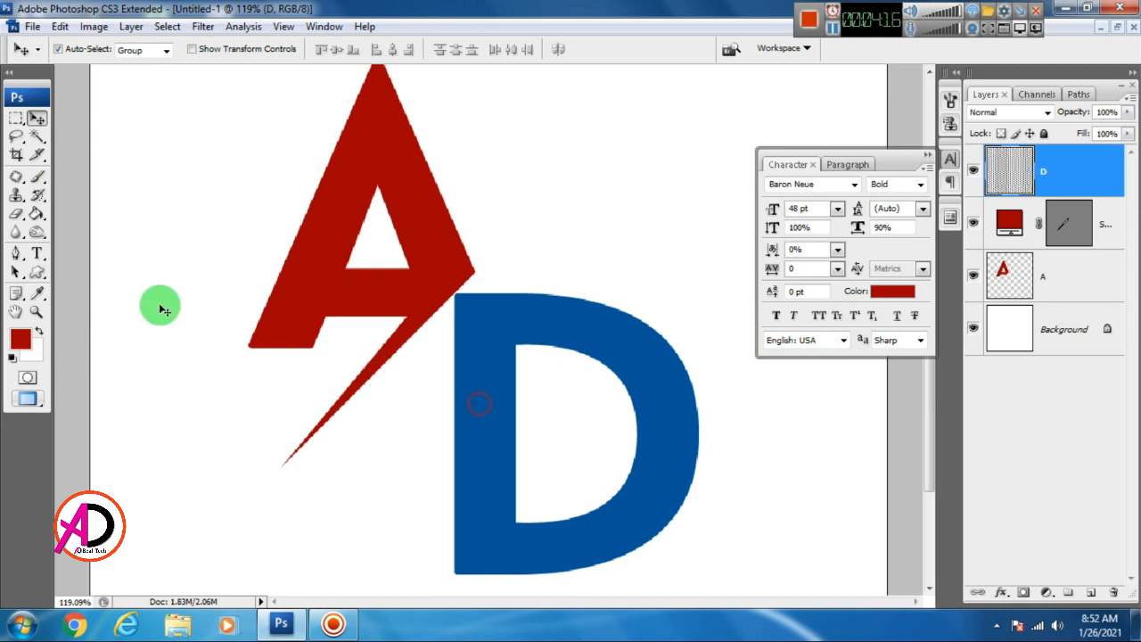
# Move the D over the A's lower right corner and spike, reducing the D layer's opacity to 66%.
pyautogui.click(13, 259)
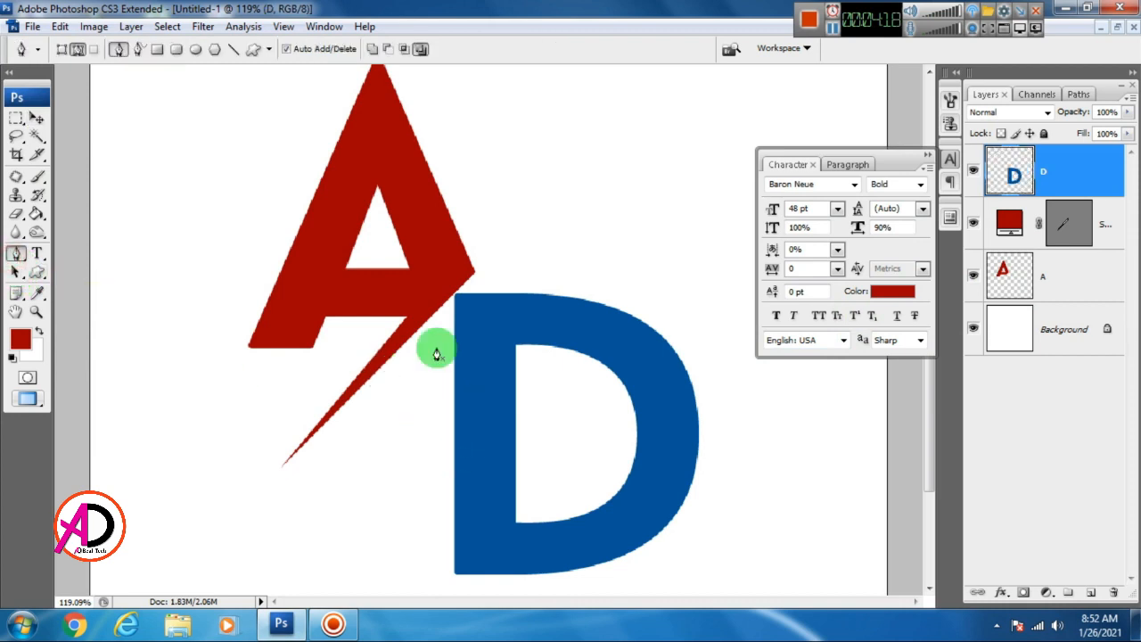
pyautogui.click(38, 120)
pyautogui.moveTo(497, 354); pyautogui.dragTo(429, 318)
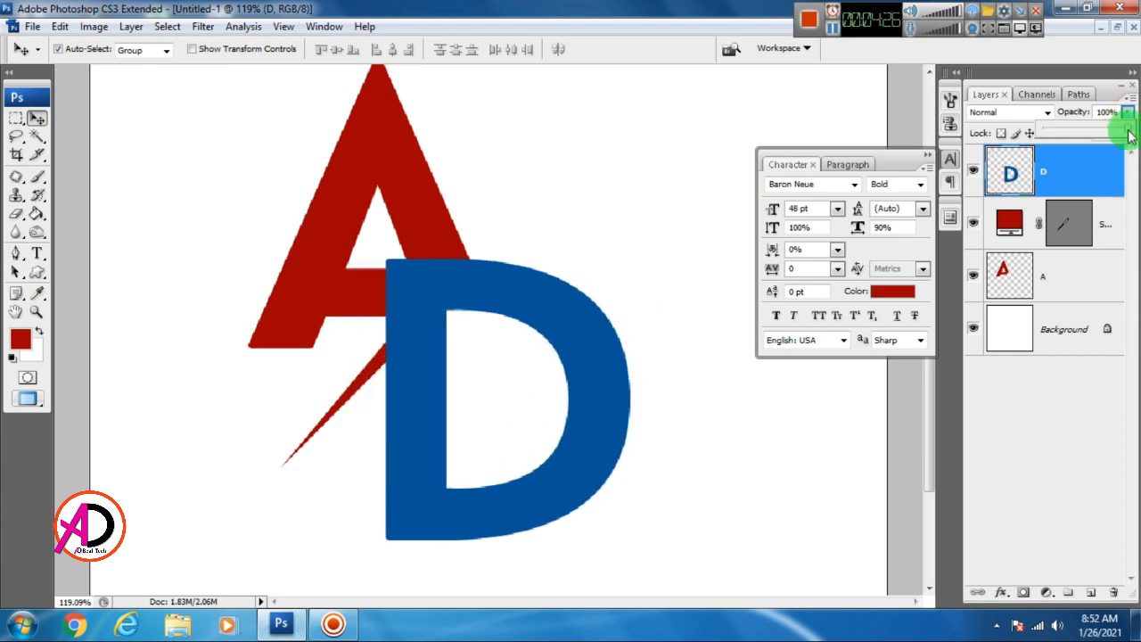
pyautogui.moveTo(1103, 132); pyautogui.dragTo(1100, 132)
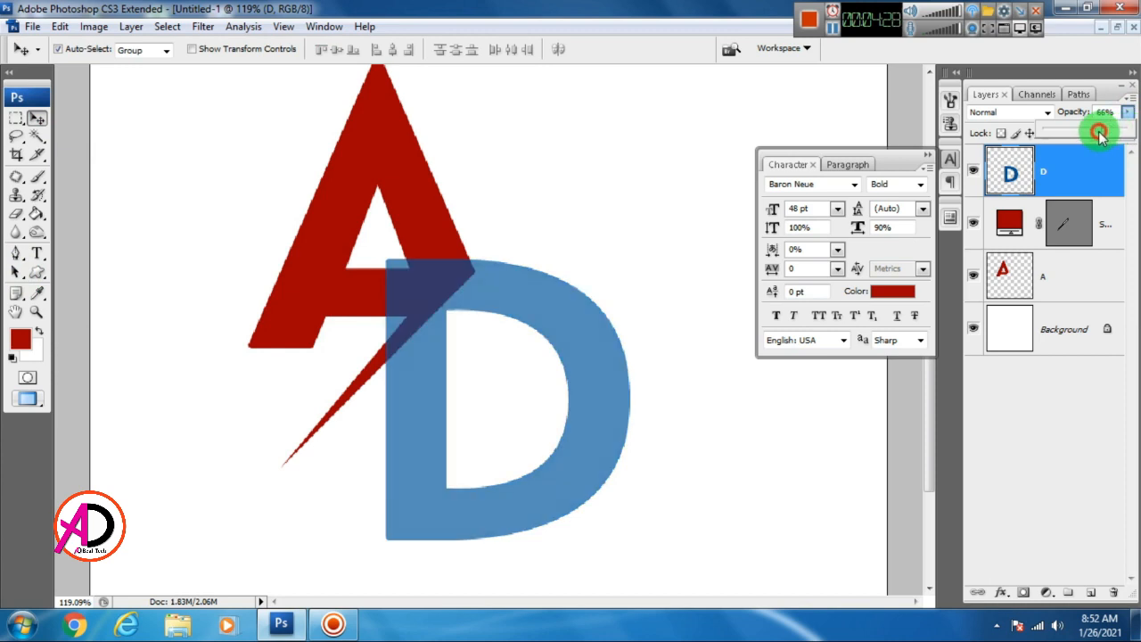
pyautogui.moveTo(535, 298)
pyautogui.mouseDown()
pyautogui.moveTo(511, 272)
pyautogui.moveTo(524, 283)
pyautogui.mouseUp()
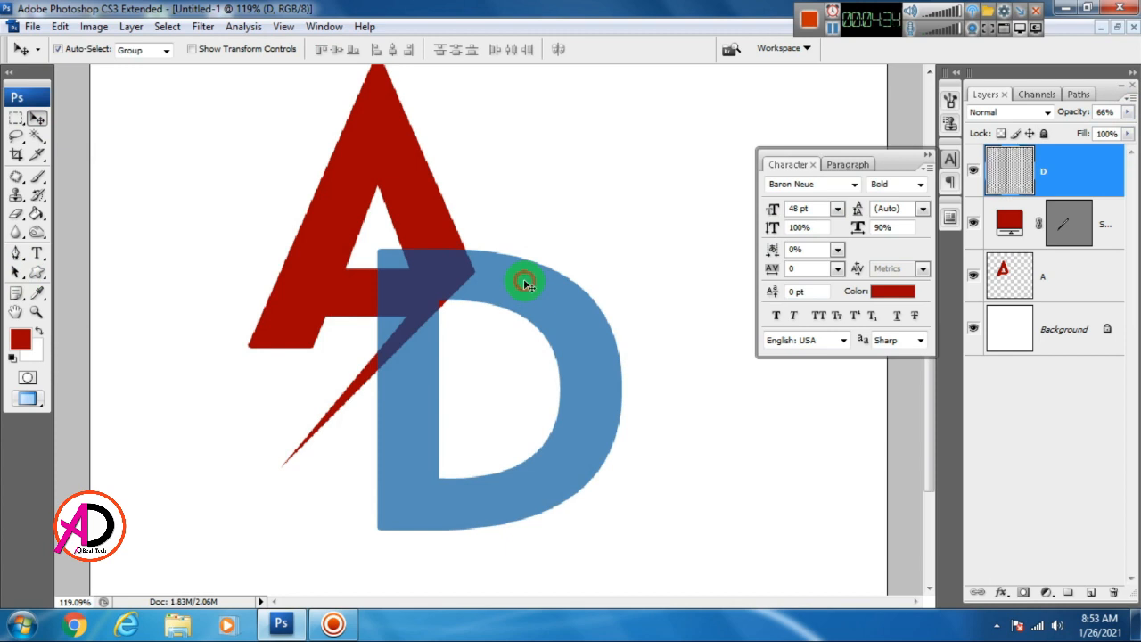
# Draw a closed Pen tool path around the D's upper-left corner, its diagonal side running parallel to the red spike's lower edge.
pyautogui.click(15, 257)
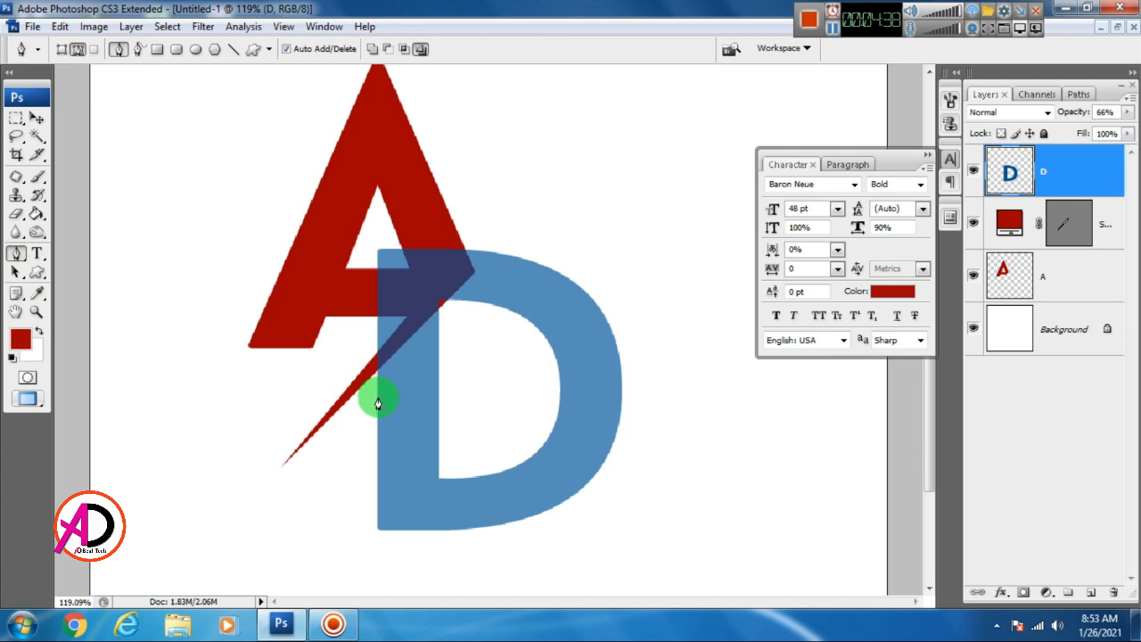
pyautogui.moveTo(378, 400); pyautogui.dragTo(542, 248)
pyautogui.moveTo(346, 171); pyautogui.dragTo(266, 180)
pyautogui.moveTo(222, 278); pyautogui.dragTo(221, 321)
pyautogui.moveTo(252, 372); pyautogui.dragTo(278, 399)
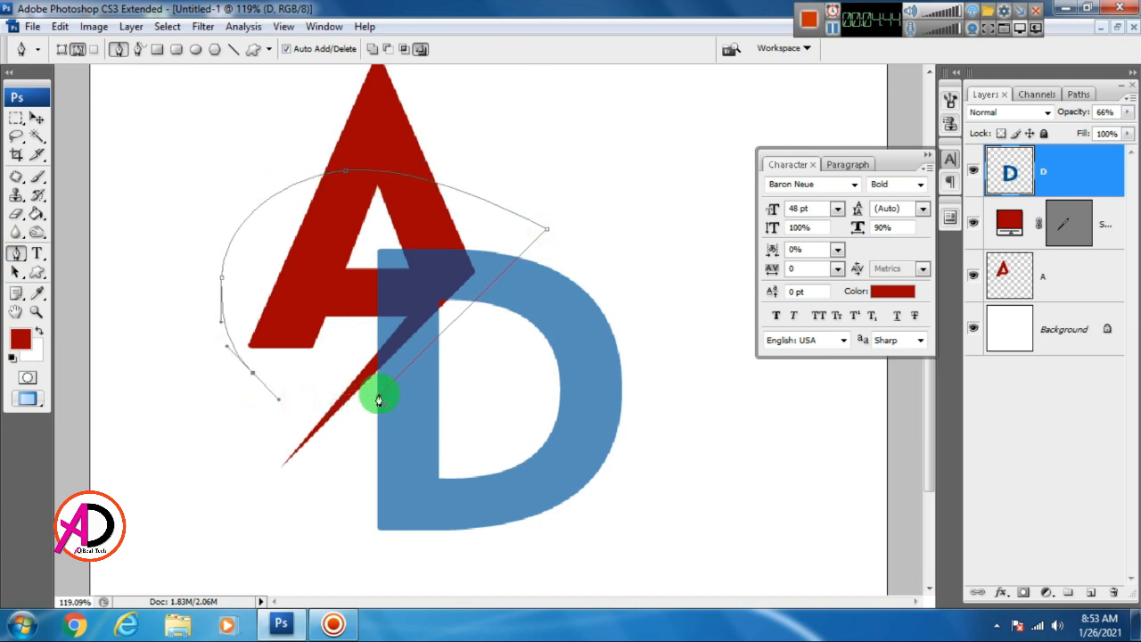
pyautogui.click(376, 406)
# Turn the path into a selection, delete the enclosed upper-left corner from the D layer, and clear the selection.
pyautogui.rightClick(395, 299)
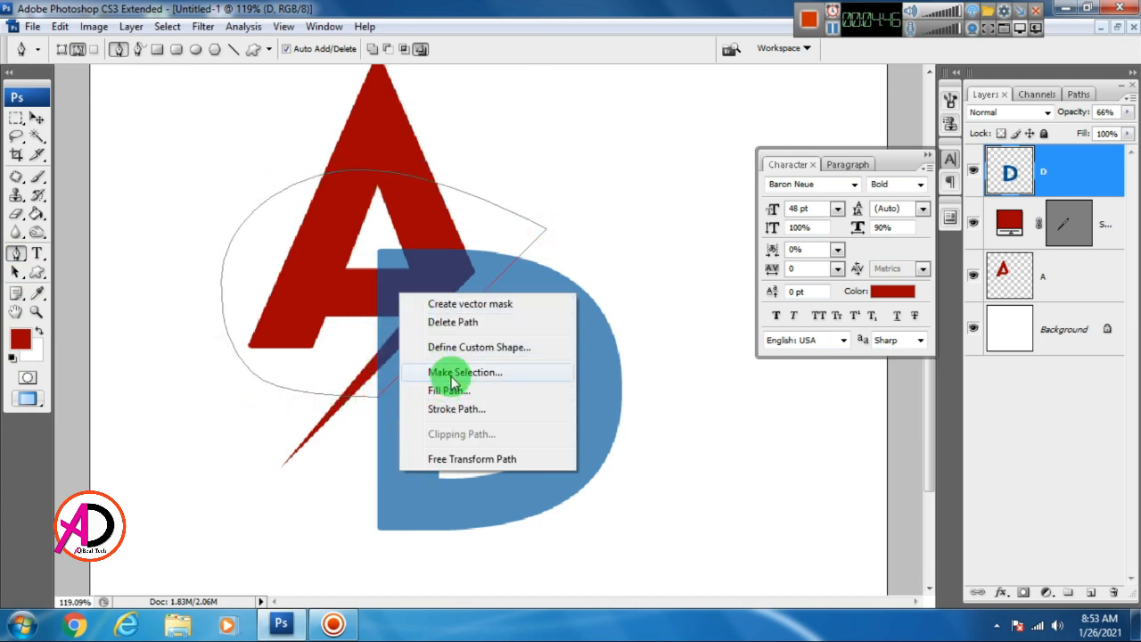
pyautogui.click(433, 371)
pyautogui.click(652, 180)
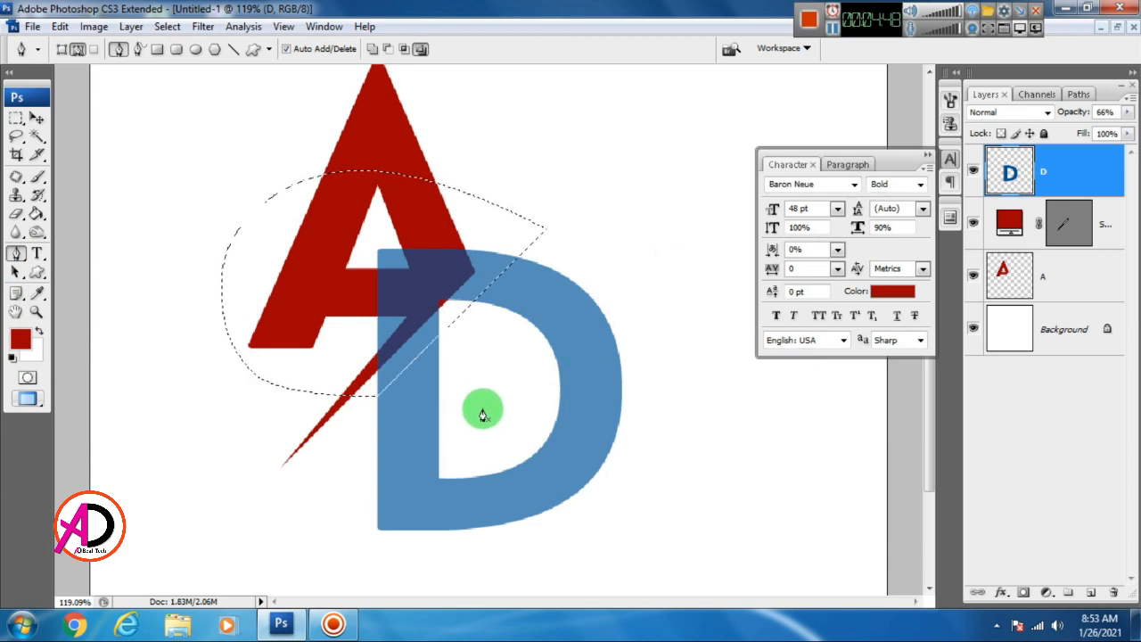
pyautogui.press('Delete')
pyautogui.click(37, 118)
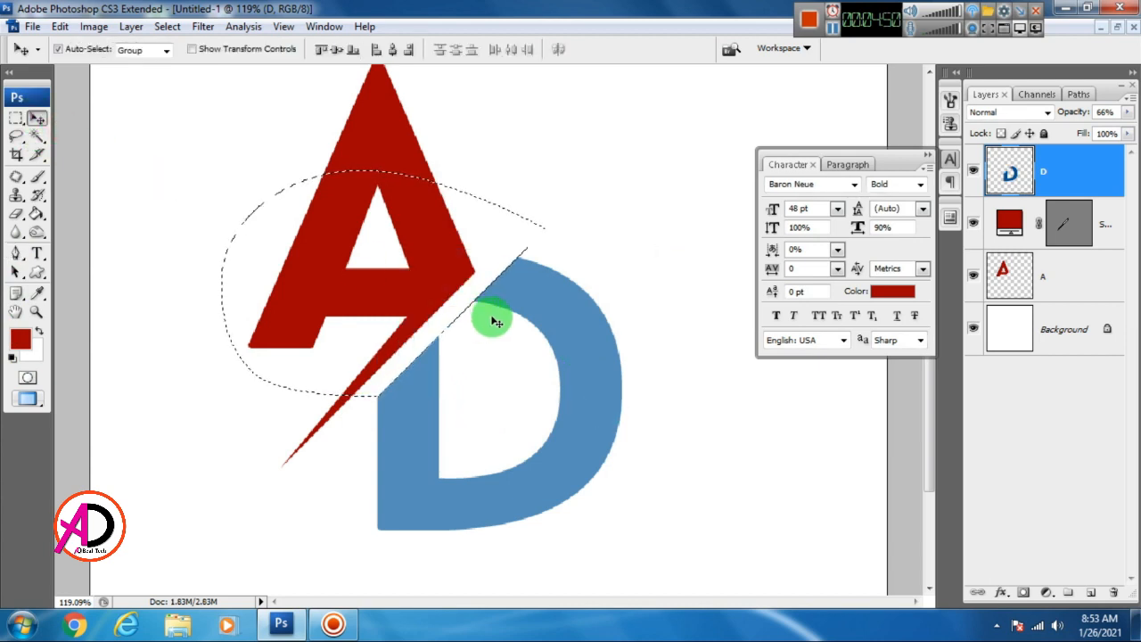
pyautogui.hotkey('ctrl', 'd')
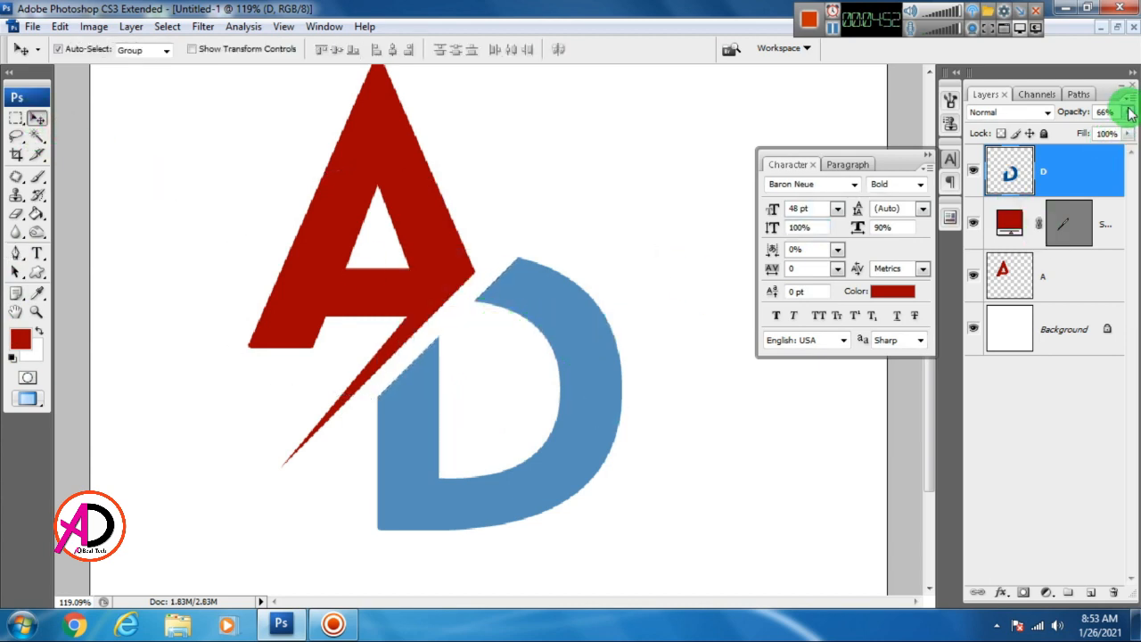
# Restore the D layer's opacity to 100% and move the D close to the spike, leaving a narrow diagonal gap.
pyautogui.moveTo(1127, 134); pyautogui.dragTo(1134, 132)
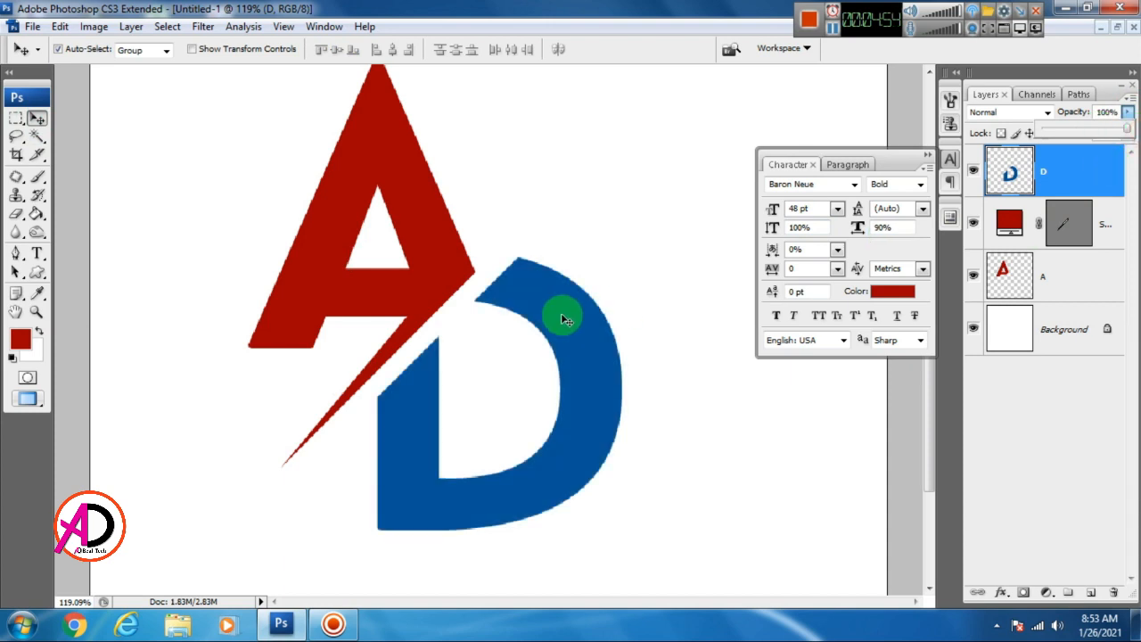
pyautogui.moveTo(561, 319); pyautogui.dragTo(523, 338)
pyautogui.scroll(-3, 529, 356)
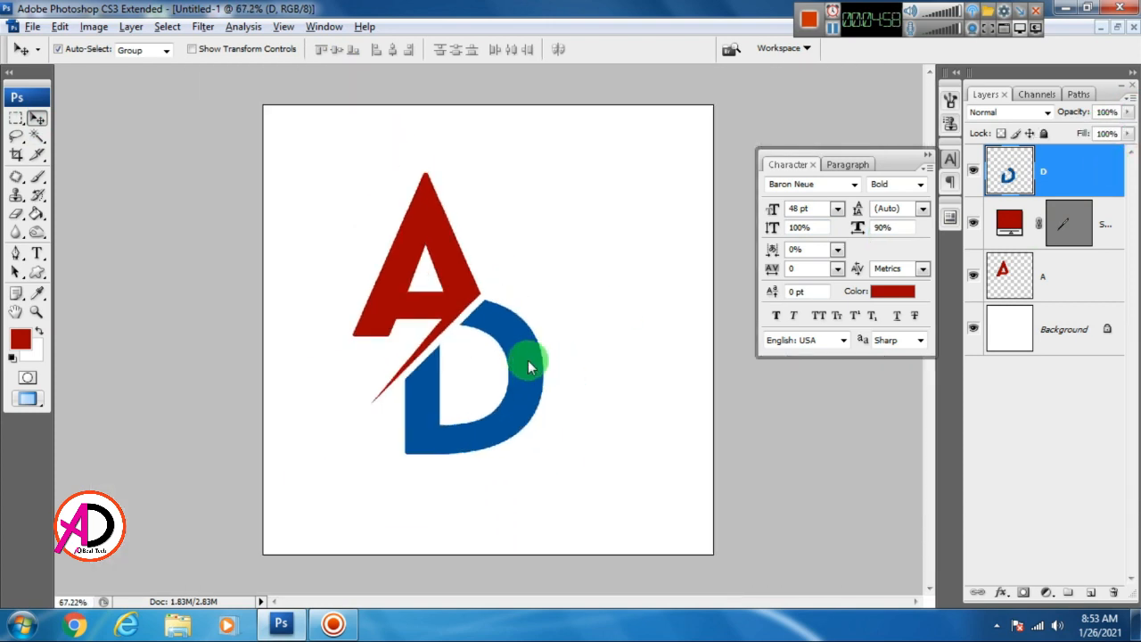
pyautogui.moveTo(528, 360); pyautogui.dragTo(564, 333)
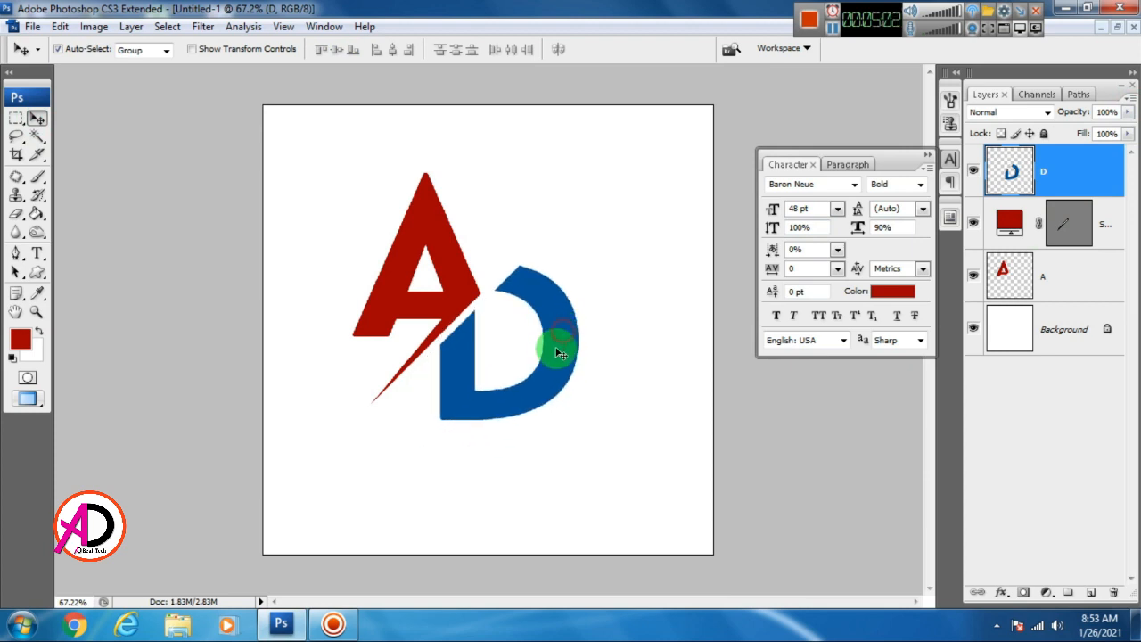
# Place a copy of the red spike, rotated 180°, at the D's cut upper end, pointing up and to the right.
pyautogui.scroll(2, 559, 354)
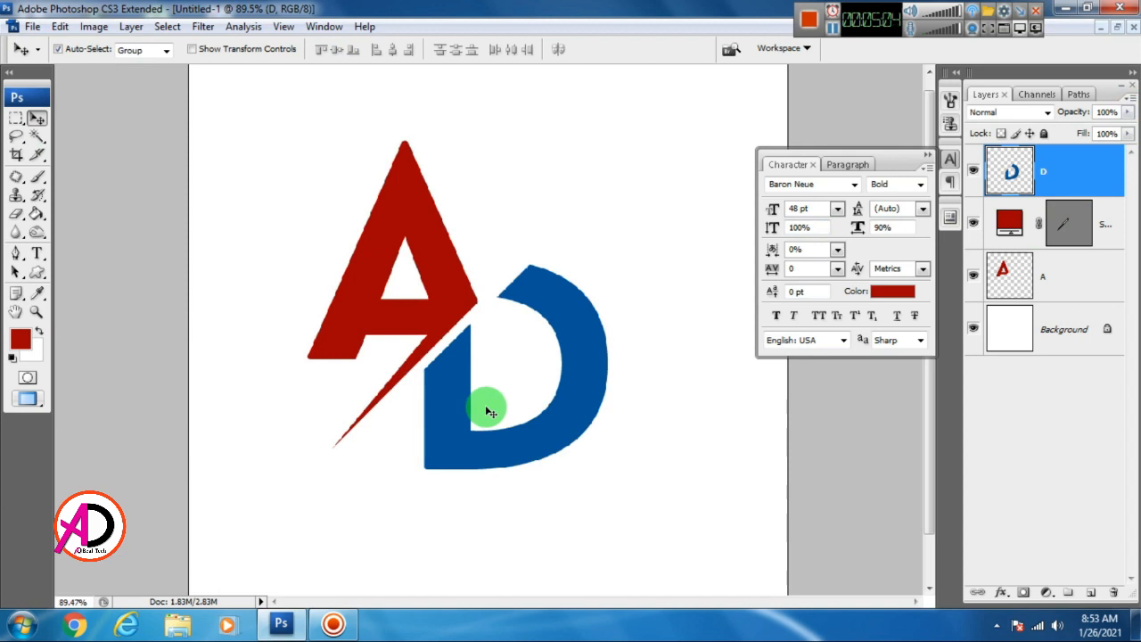
pyautogui.keyDown('alt'); pyautogui.moveTo(401, 387); pyautogui.dragTo(580, 262); pyautogui.keyUp('alt')
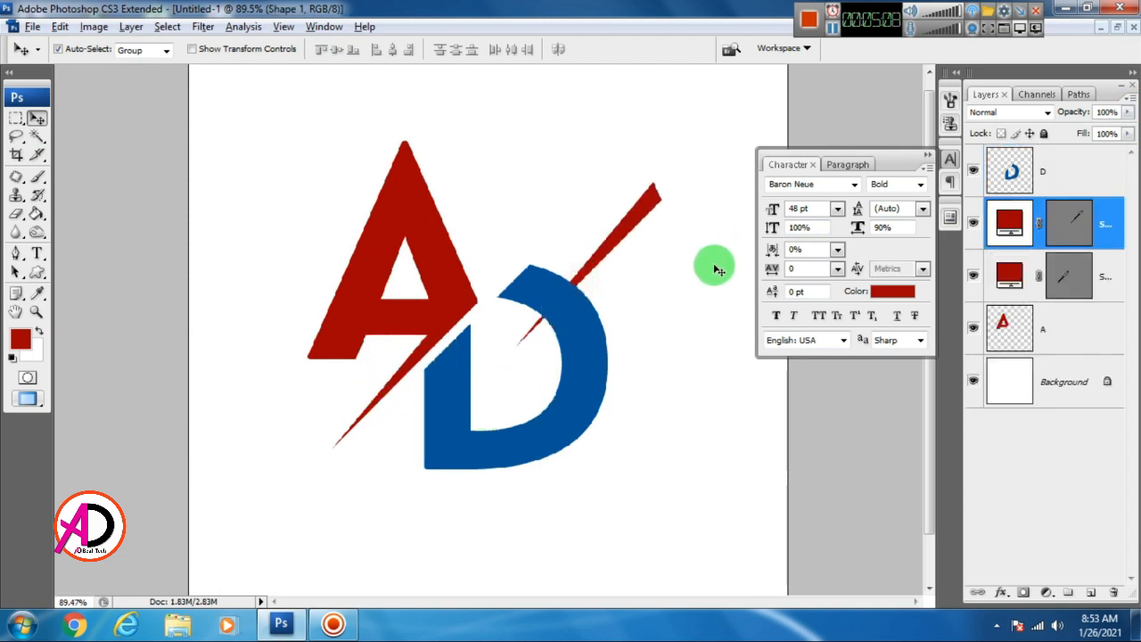
pyautogui.hotkey('ctrl', 't')
pyautogui.moveTo(682, 308); pyautogui.dragTo(120, 117)
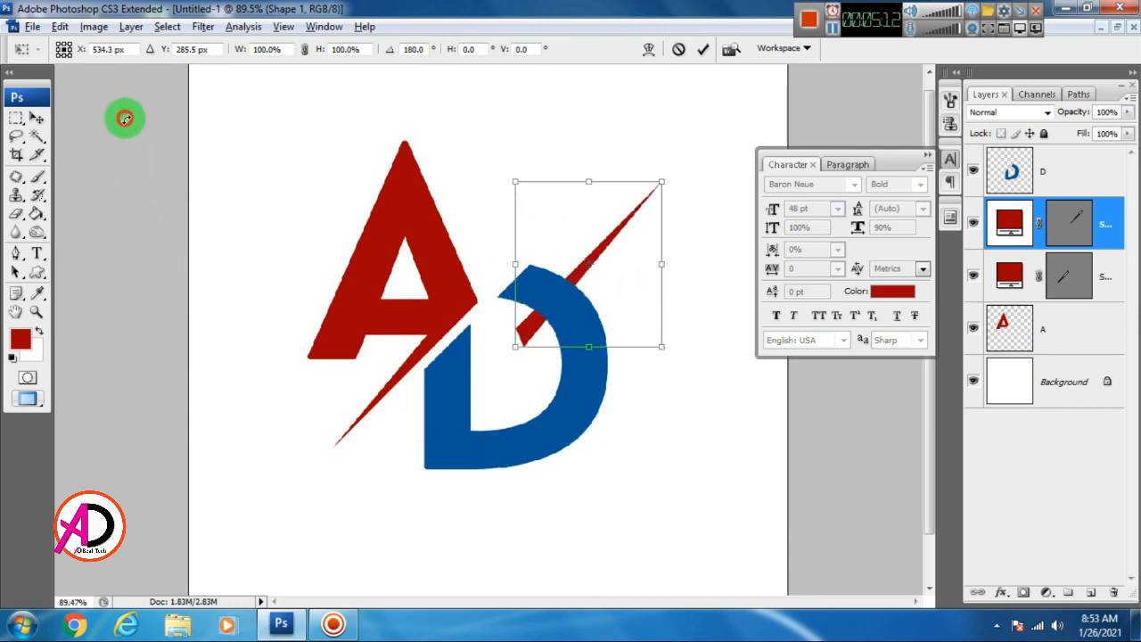
pyautogui.moveTo(538, 332); pyautogui.dragTo(517, 305)
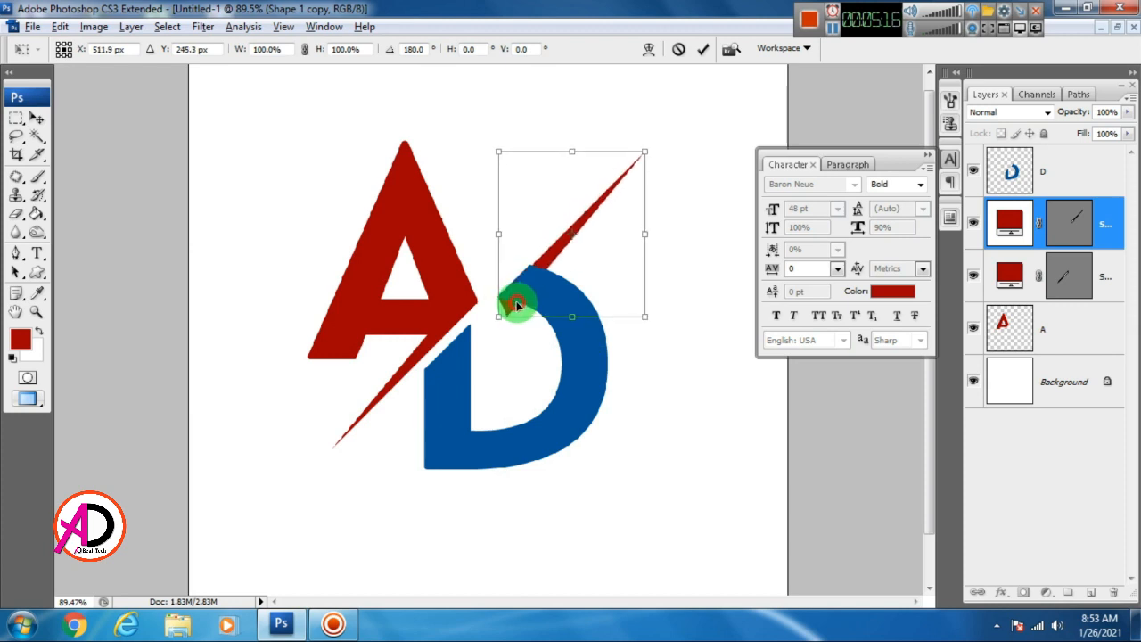
# Recolour the copied spike with the blue sampled from the letter D.
pyautogui.doubleClick(1003, 222)
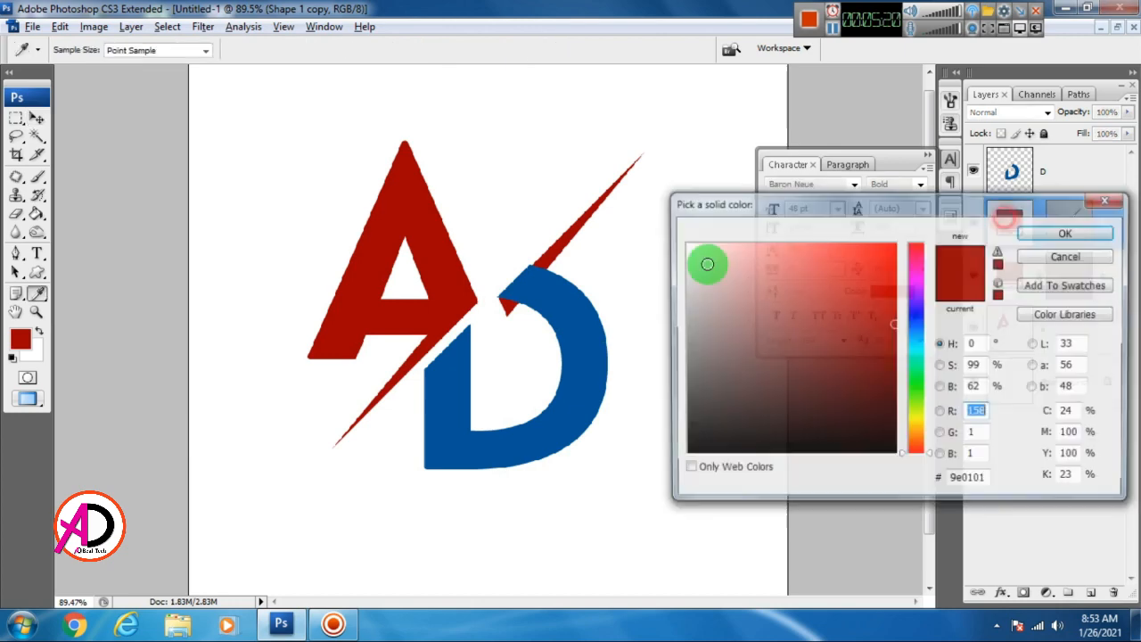
pyautogui.click(575, 311)
pyautogui.click(1077, 233)
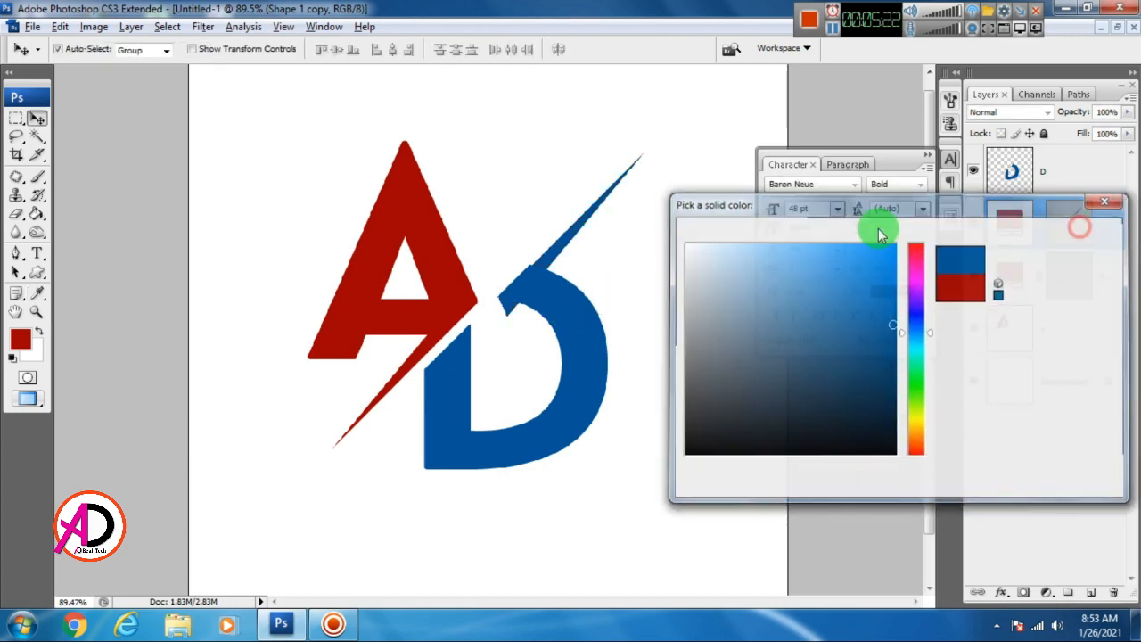
# Nudge the blue spike left until its upper edge lines up with the D's diagonal cut.
pyautogui.scroll(3, 545, 320)
pyautogui.moveTo(536, 390); pyautogui.dragTo(487, 387)
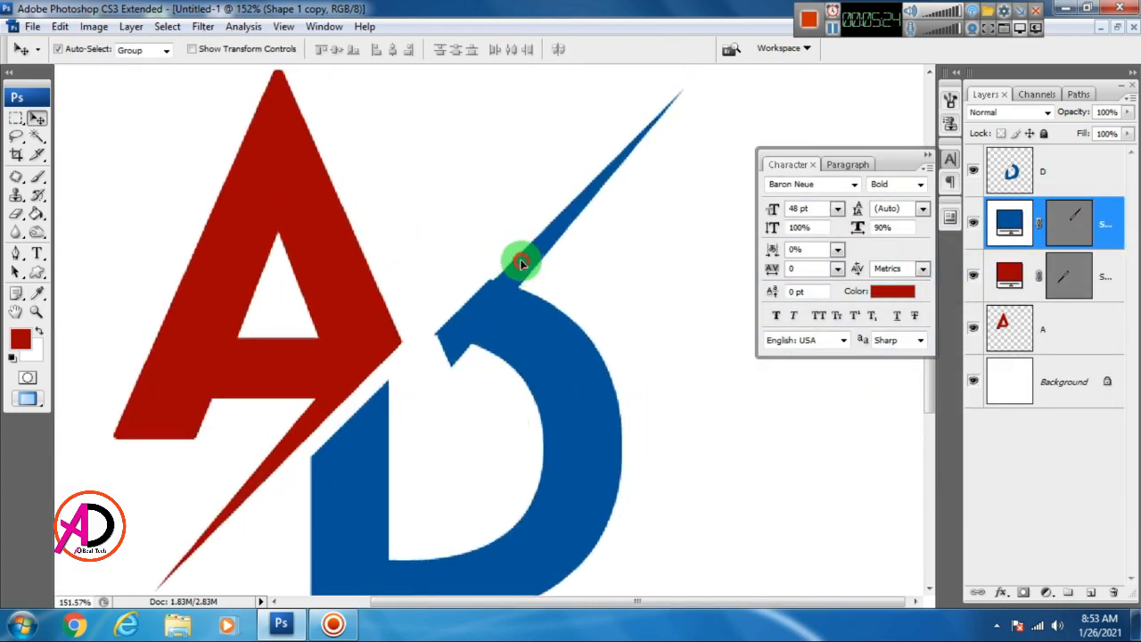
pyautogui.press('Left')
pyautogui.press('Left')
pyautogui.press('Left')
pyautogui.press('Left')
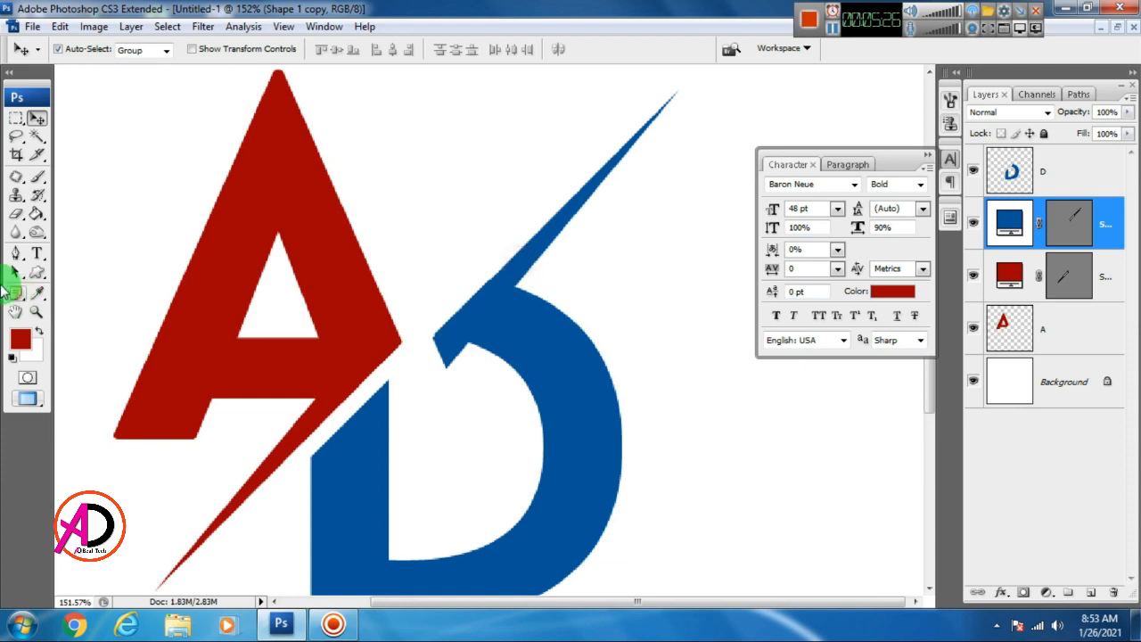
# Outline the blue spike's end protruding inside the D with the Pen tool and turn the path into a selection.
pyautogui.click(17, 256)
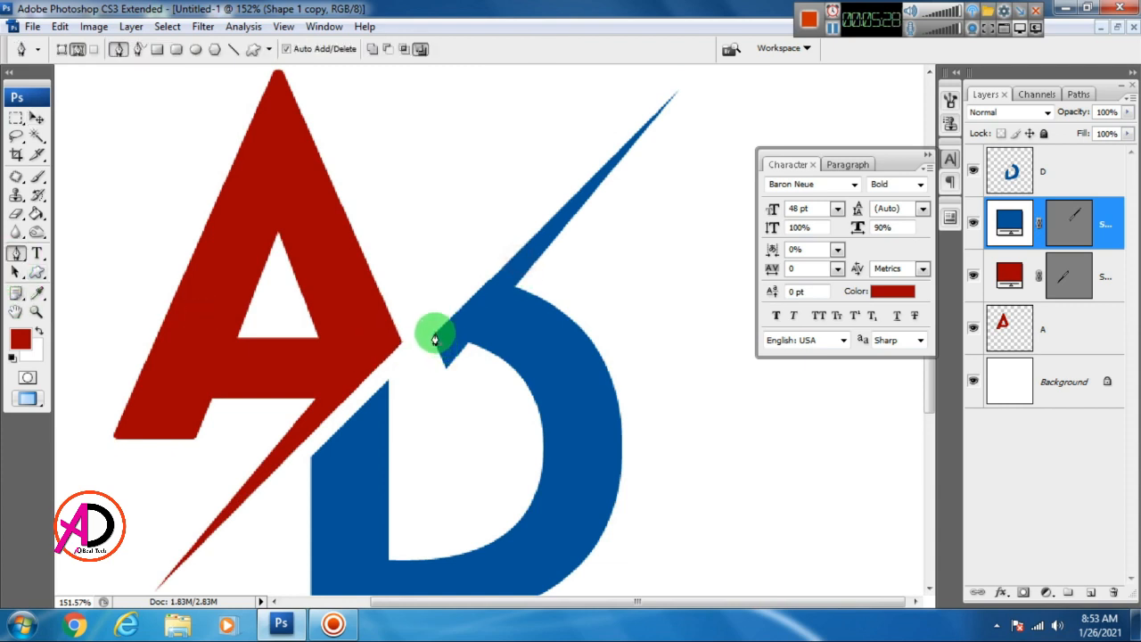
pyautogui.moveTo(500, 347); pyautogui.dragTo(468, 396)
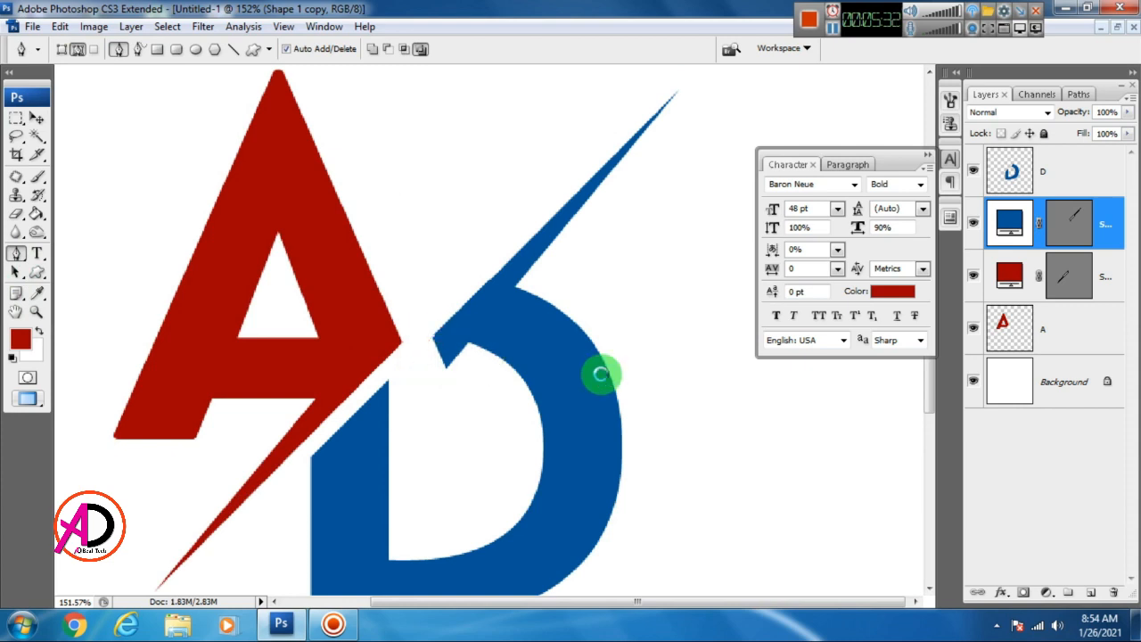
pyautogui.click(602, 381)
pyautogui.press('Return')
# Rasterize the blue spike's layer, delete its selected protruding end, and clear the selection.
pyautogui.click(1068, 166)
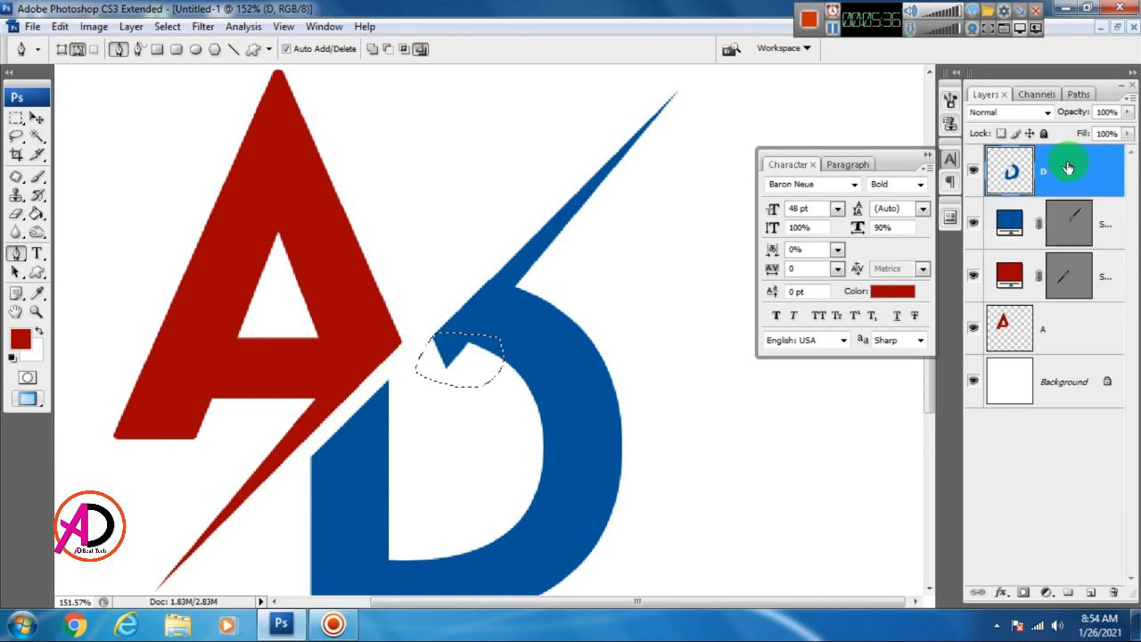
pyautogui.click(1116, 239)
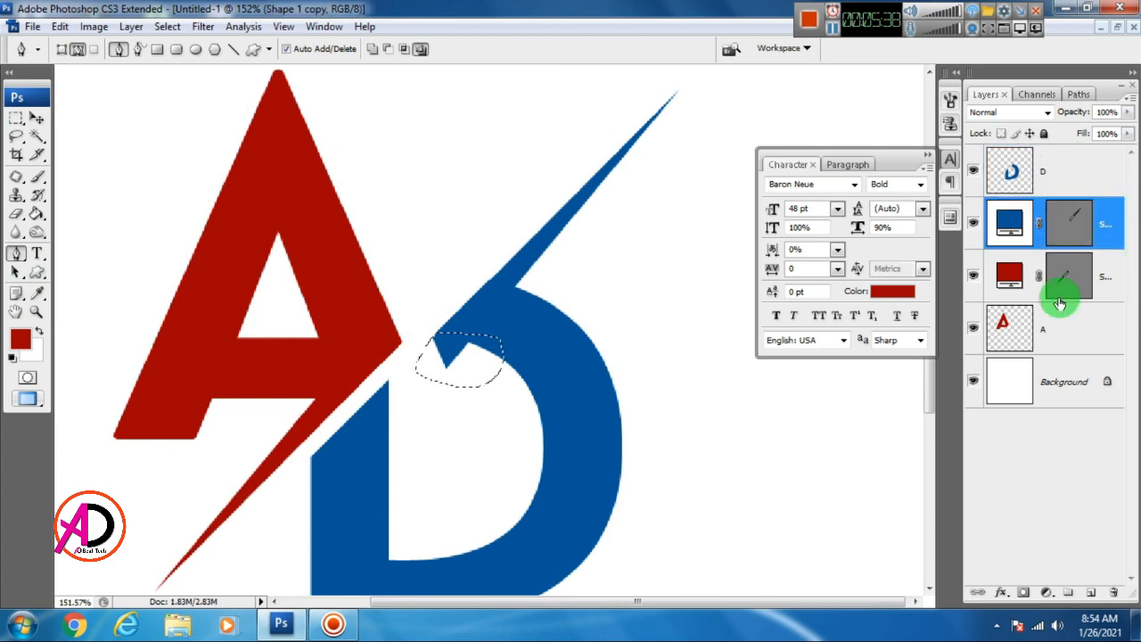
pyautogui.rightClick(1115, 220)
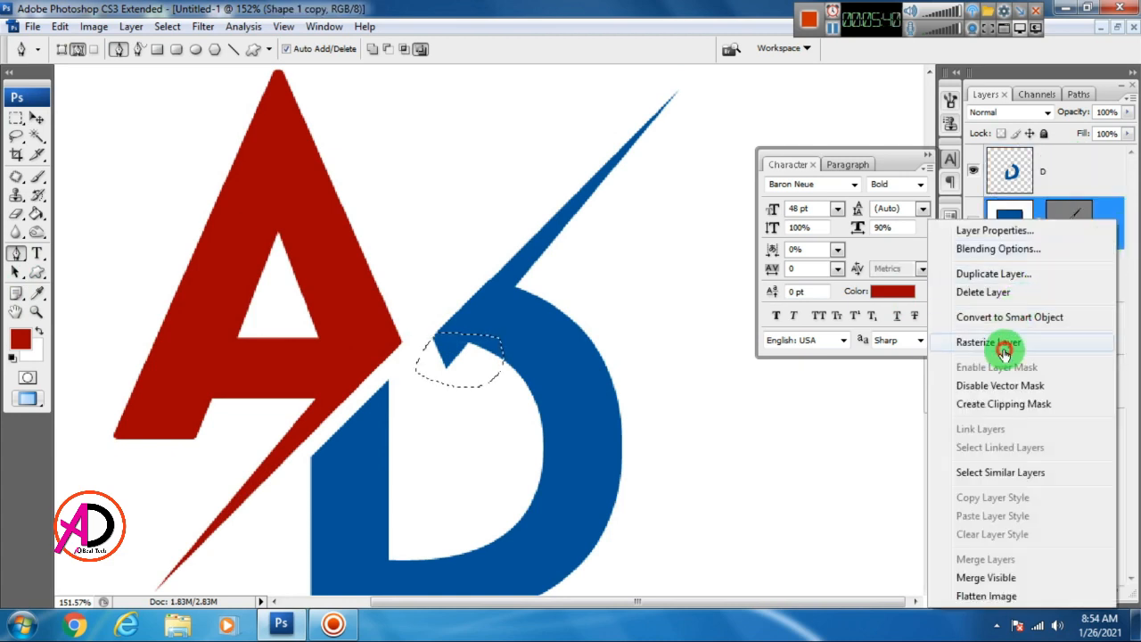
pyautogui.click(1011, 342)
pyautogui.press('Delete')
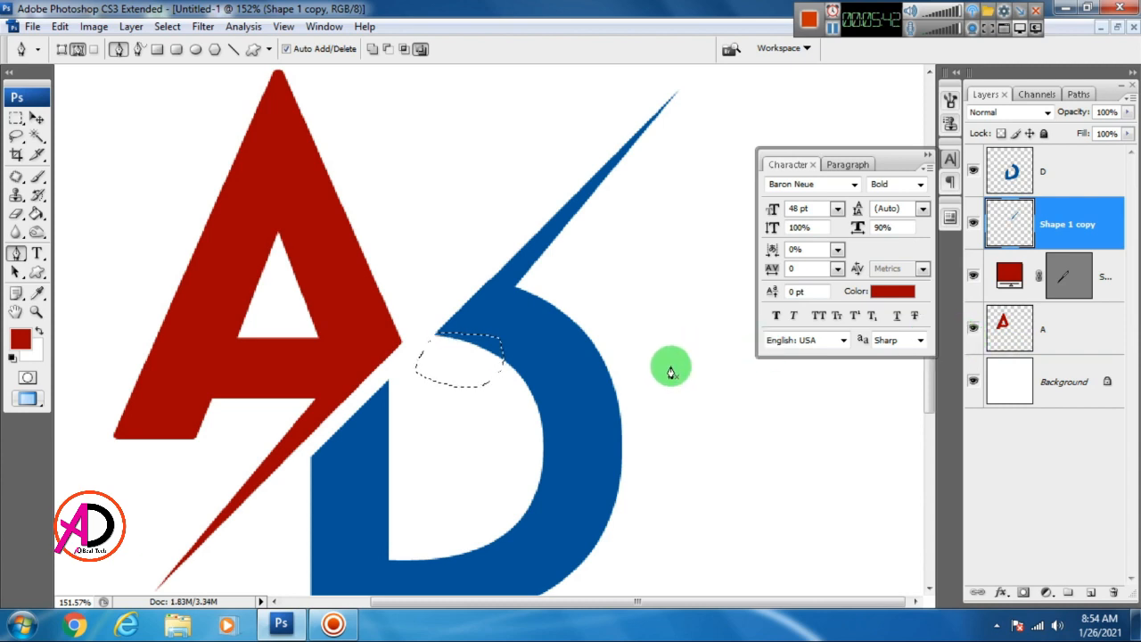
pyautogui.hotkey('ctrl', 'd')
# Group the D, A and both spike layers, and move the grouped logo up and slightly right to free space beneath it.
pyautogui.scroll(-8, 393, 347)
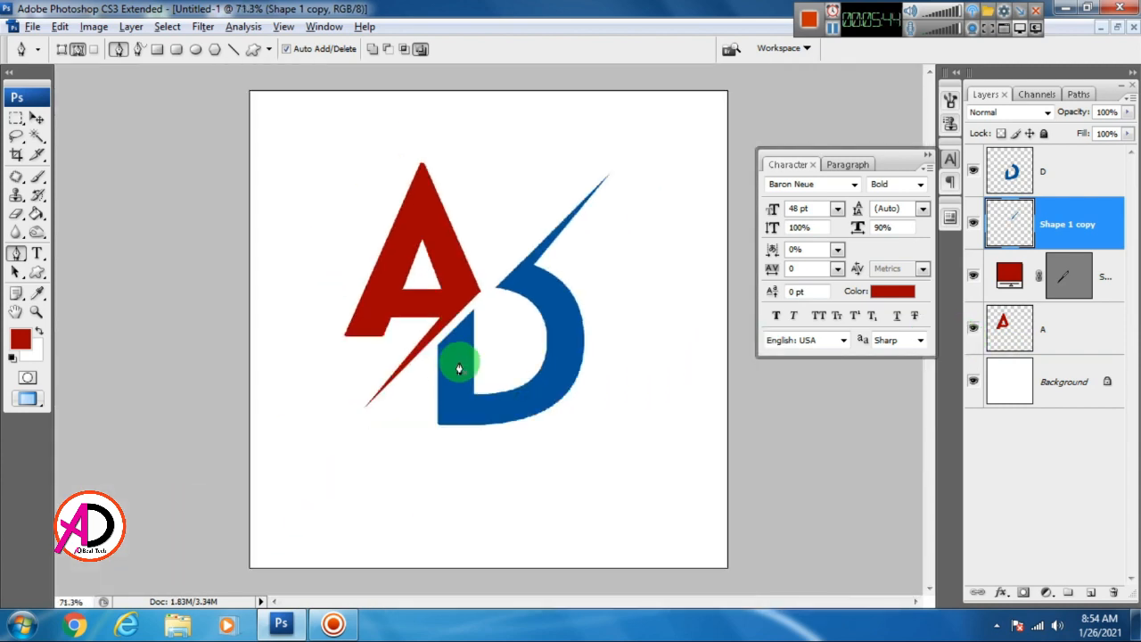
pyautogui.scroll(3, 459, 367)
pyautogui.scroll(-4, 464, 363)
pyautogui.scroll(2, 466, 365)
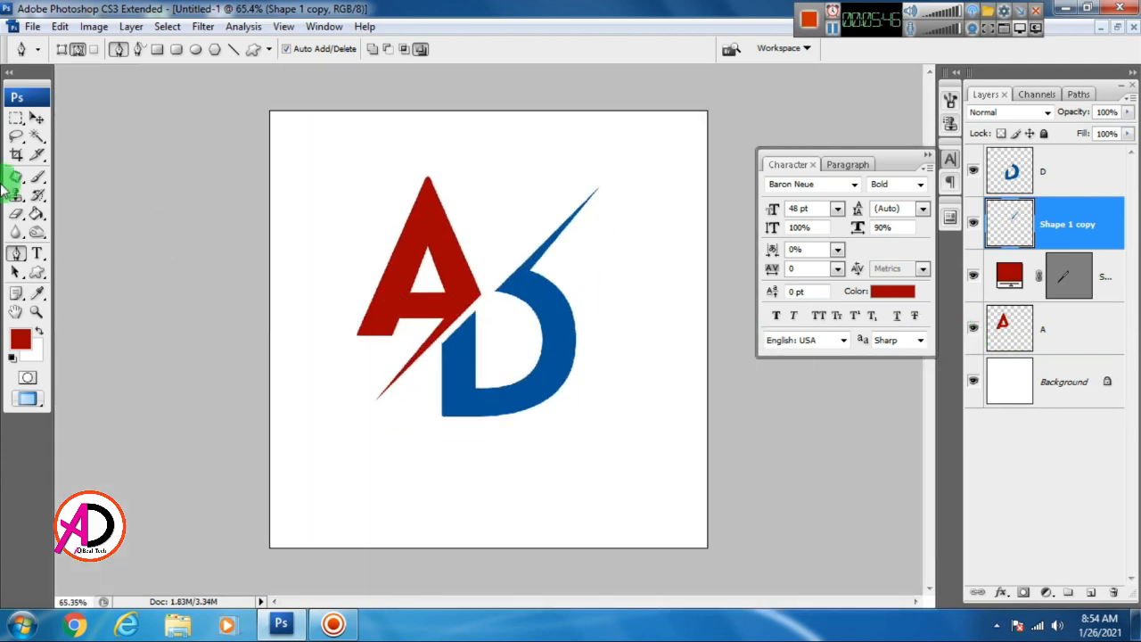
pyautogui.click(37, 120)
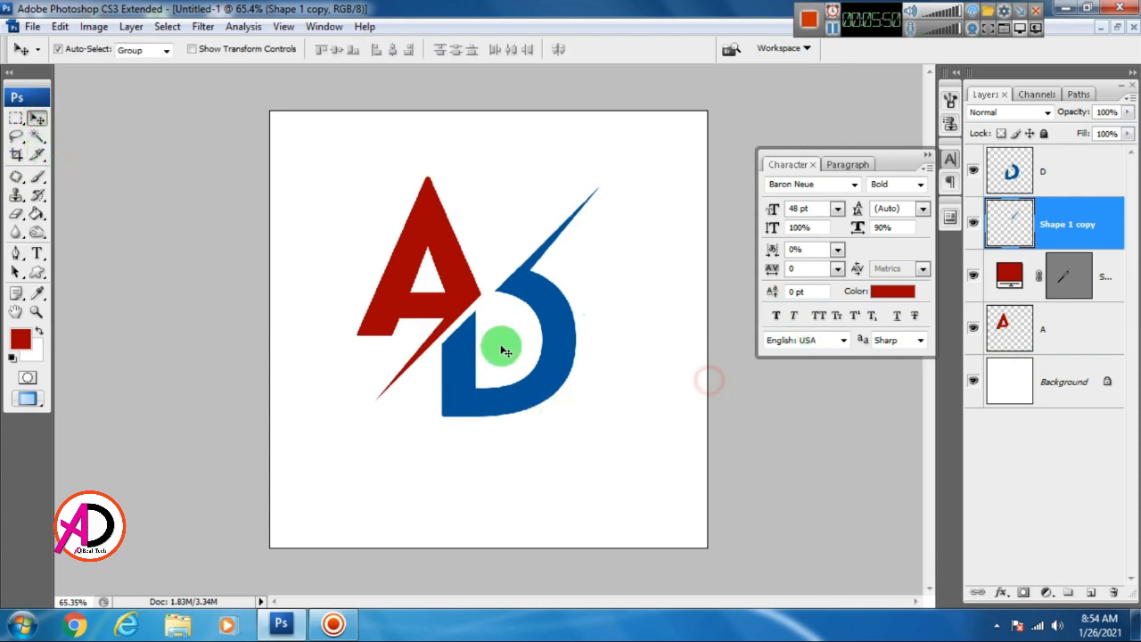
pyautogui.scroll(-2, 589, 370)
pyautogui.scroll(2, 580, 371)
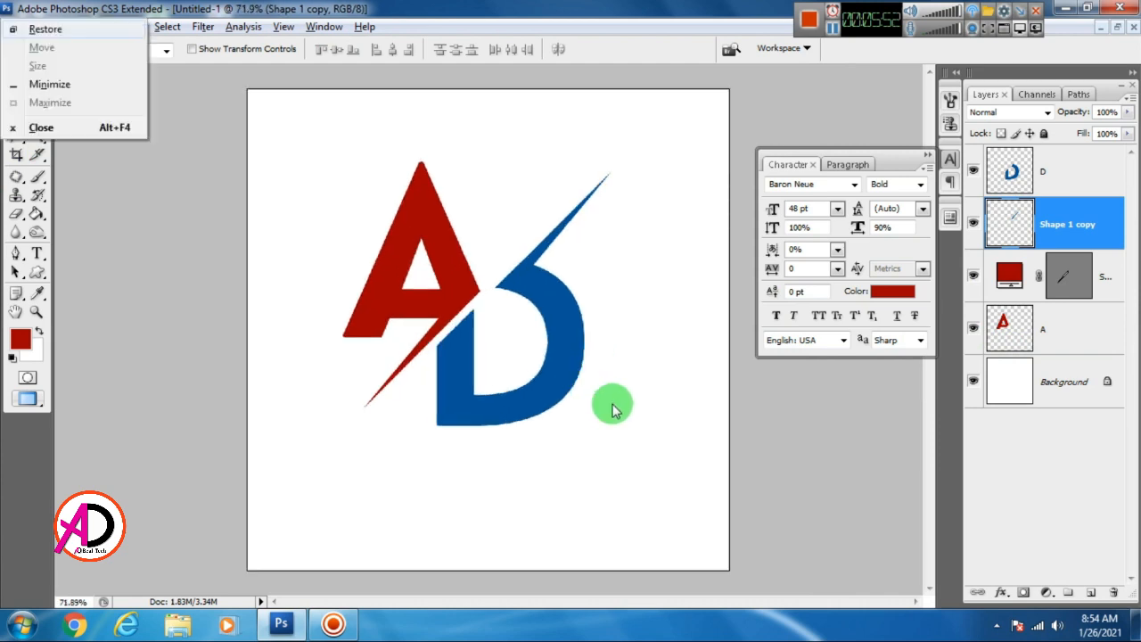
pyautogui.click(1059, 189)
pyautogui.keyDown('shift'); pyautogui.click(1071, 346); pyautogui.keyUp('shift')
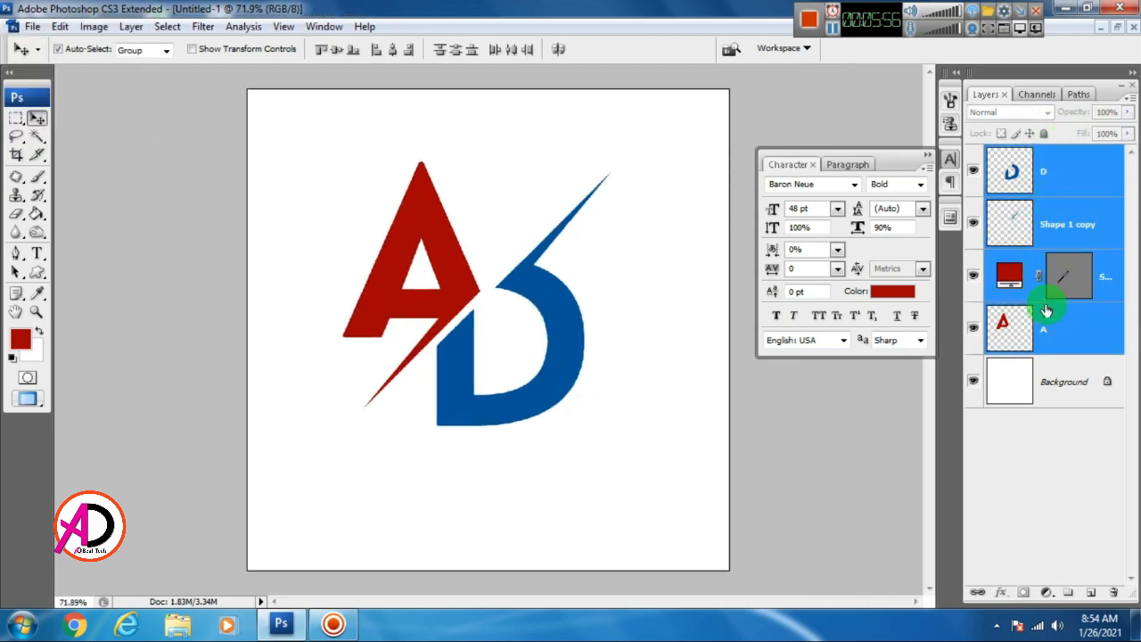
pyautogui.click(131, 26)
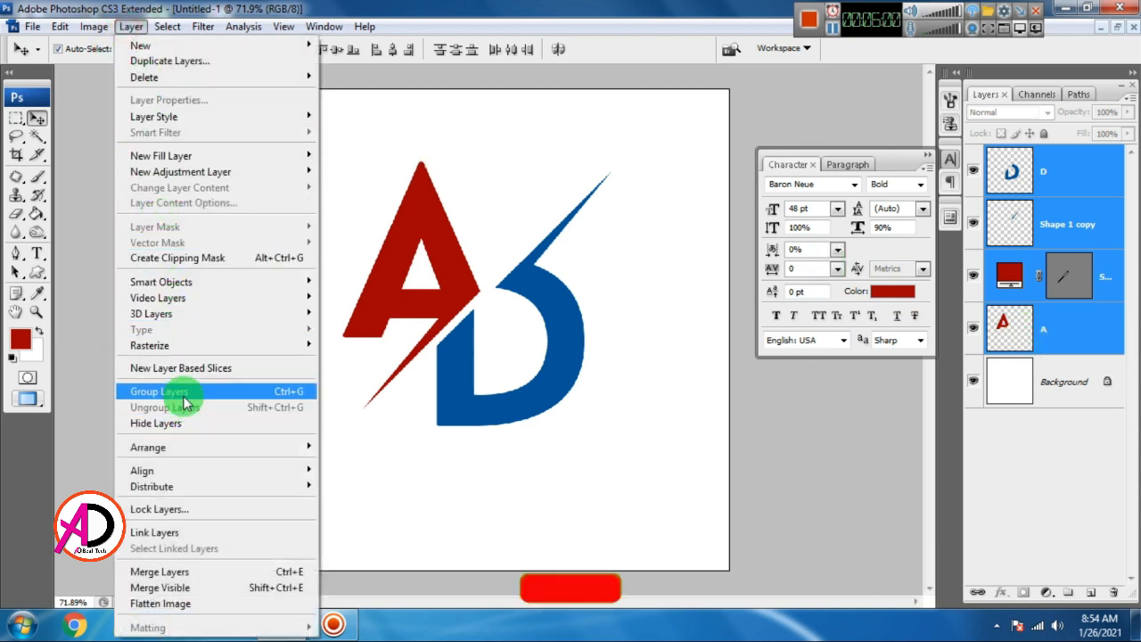
pyautogui.click(185, 398)
pyautogui.moveTo(542, 313); pyautogui.dragTo(576, 264)
# Add the text "Real Tech" below the logo in red Neuropol X Free at 25.49 pt.
pyautogui.click(37, 253)
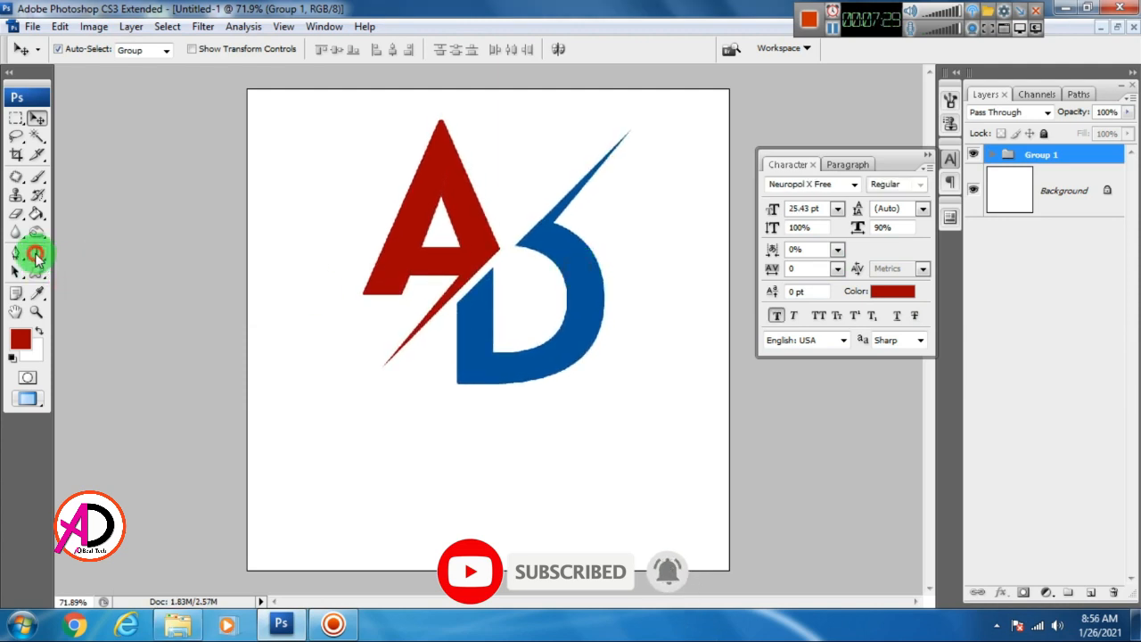
pyautogui.click(353, 453)
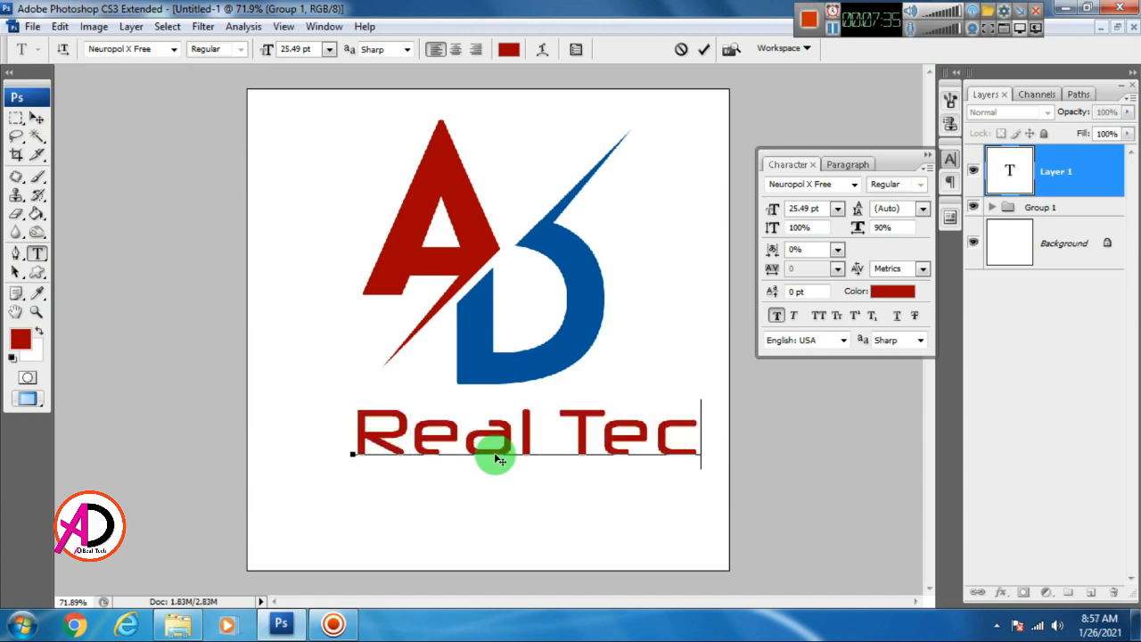
pyautogui.moveTo(355, 435); pyautogui.dragTo(736, 445)
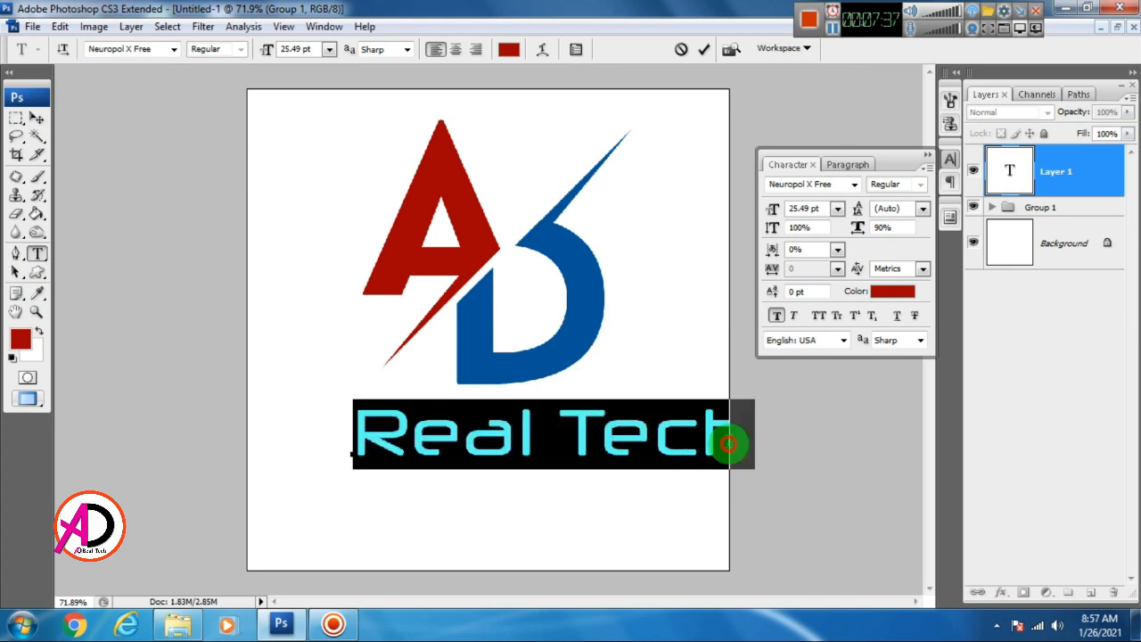
pyautogui.click(173, 49)
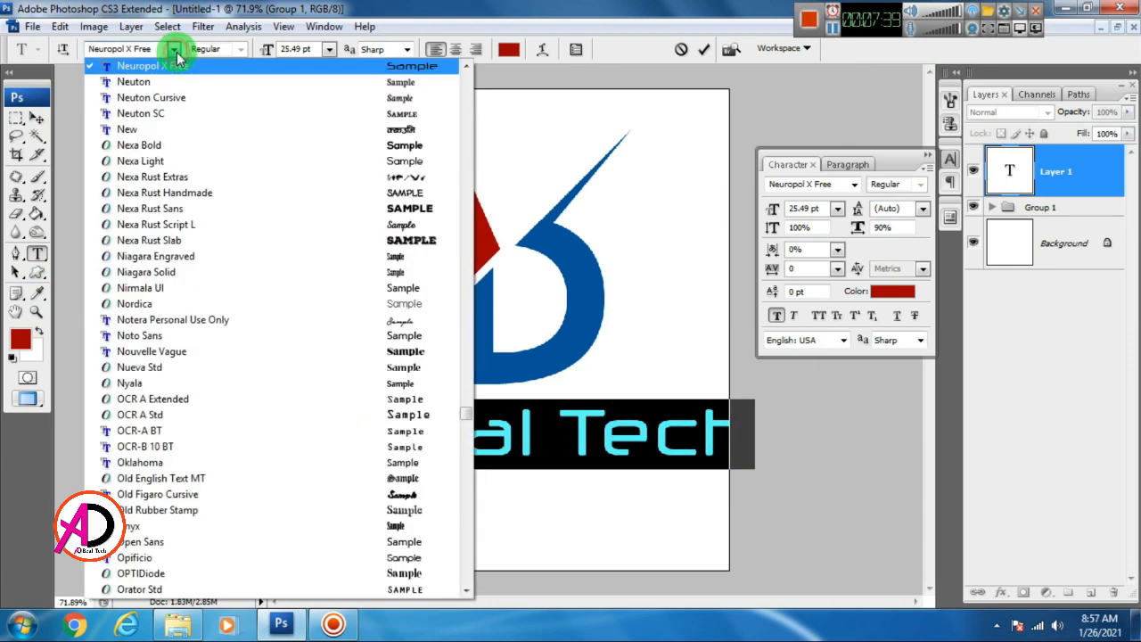
pyautogui.click(132, 68)
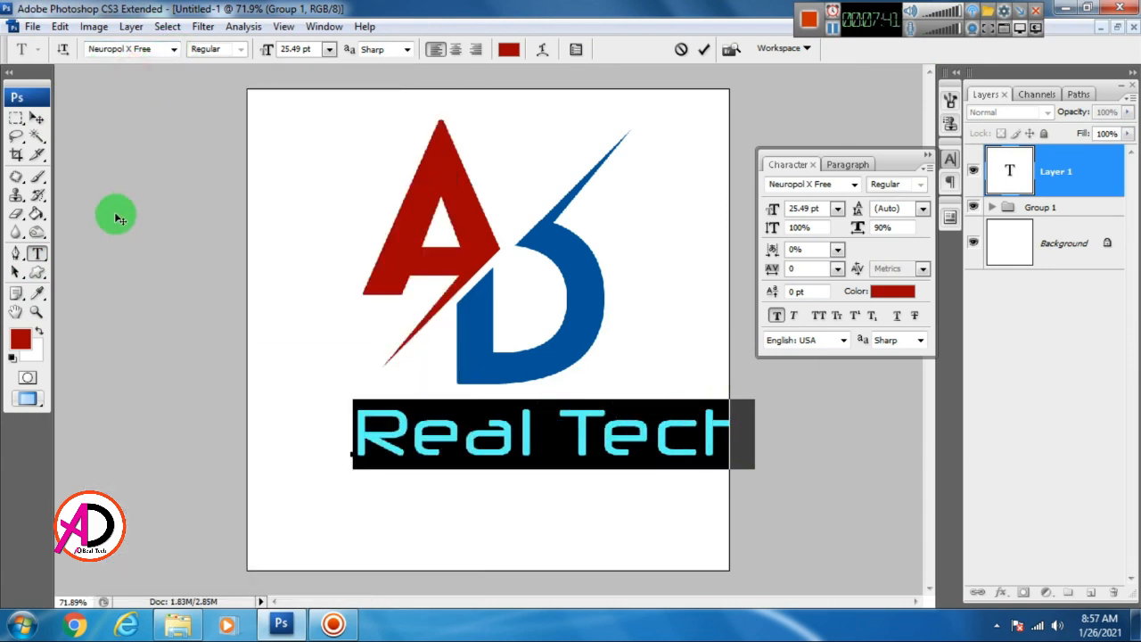
# Narrow the "Real Tech" text to 87.3% width and centre it just beneath the AD logo.
pyautogui.click(36, 118)
pyautogui.moveTo(497, 443); pyautogui.dragTo(449, 435)
pyautogui.hotkey('ctrl', 't')
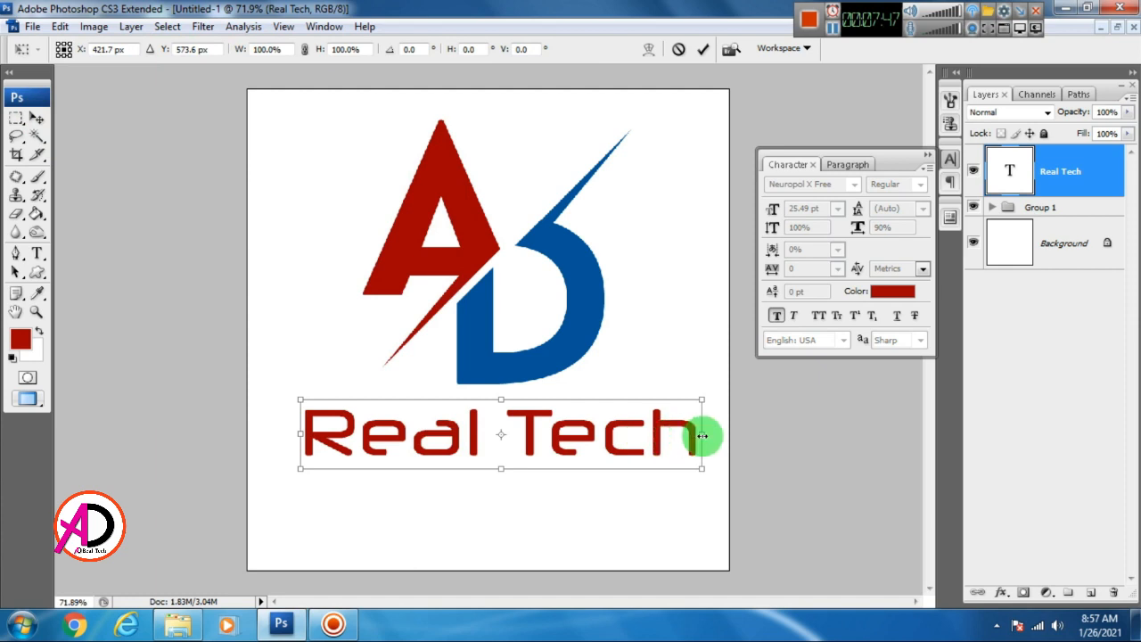
pyautogui.moveTo(705, 433); pyautogui.dragTo(626, 437)
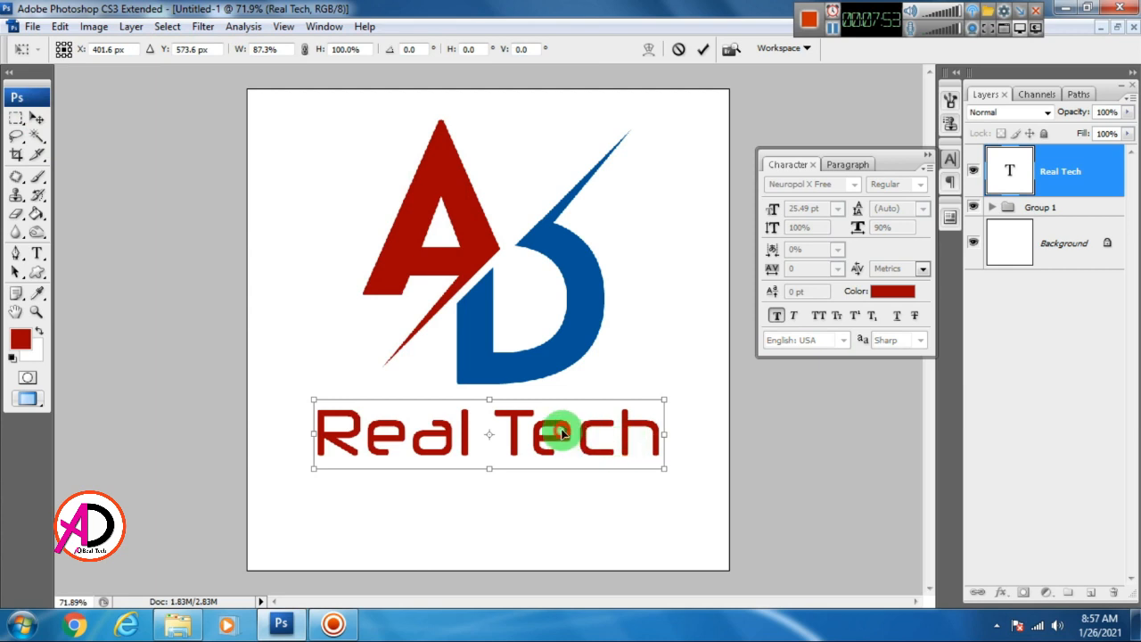
pyautogui.moveTo(562, 431); pyautogui.dragTo(562, 427)
pyautogui.press('Return')
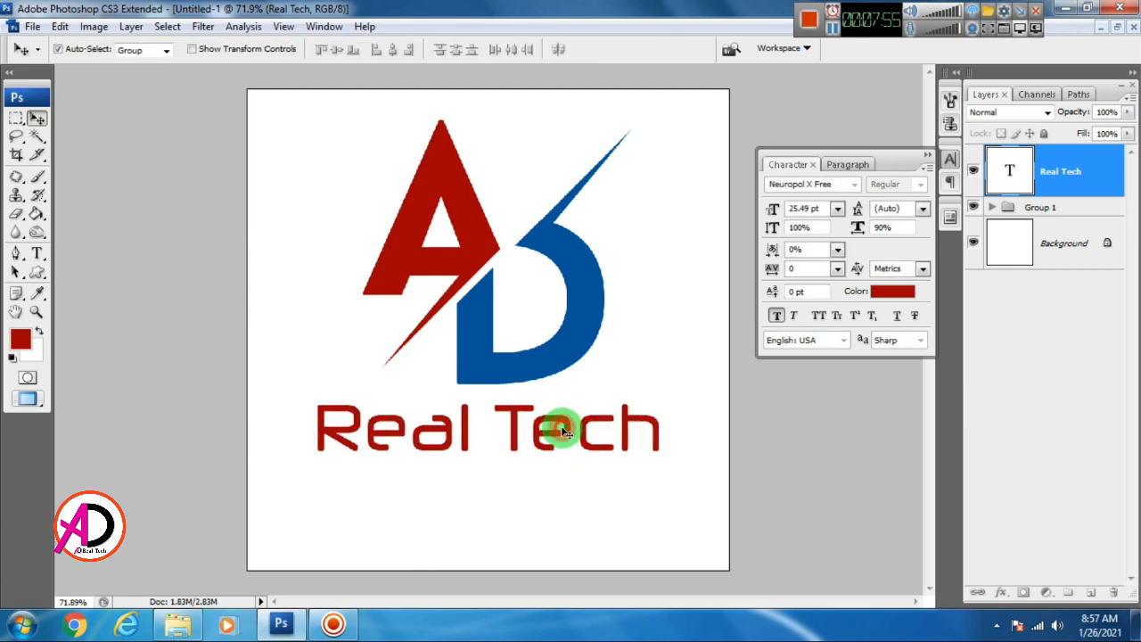
# Colour the word "Real" dark red #9e0101 and the word "Tech" with the blue sampled from the letter D.
pyautogui.hotkey('ctrl', '0')
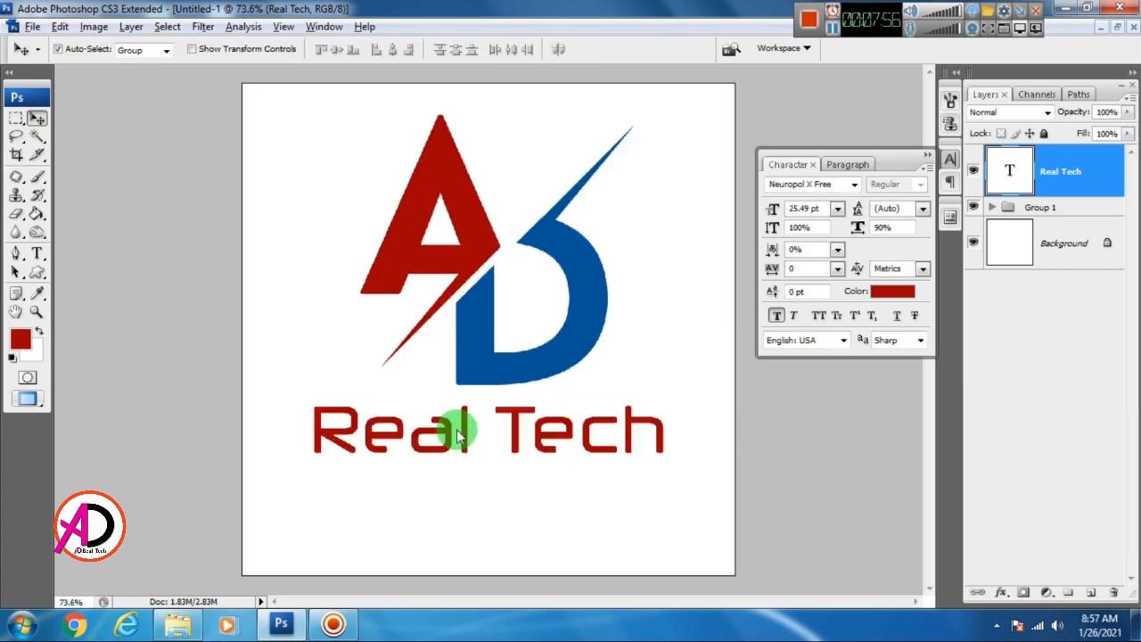
pyautogui.click(38, 253)
pyautogui.moveTo(311, 437); pyautogui.dragTo(479, 449)
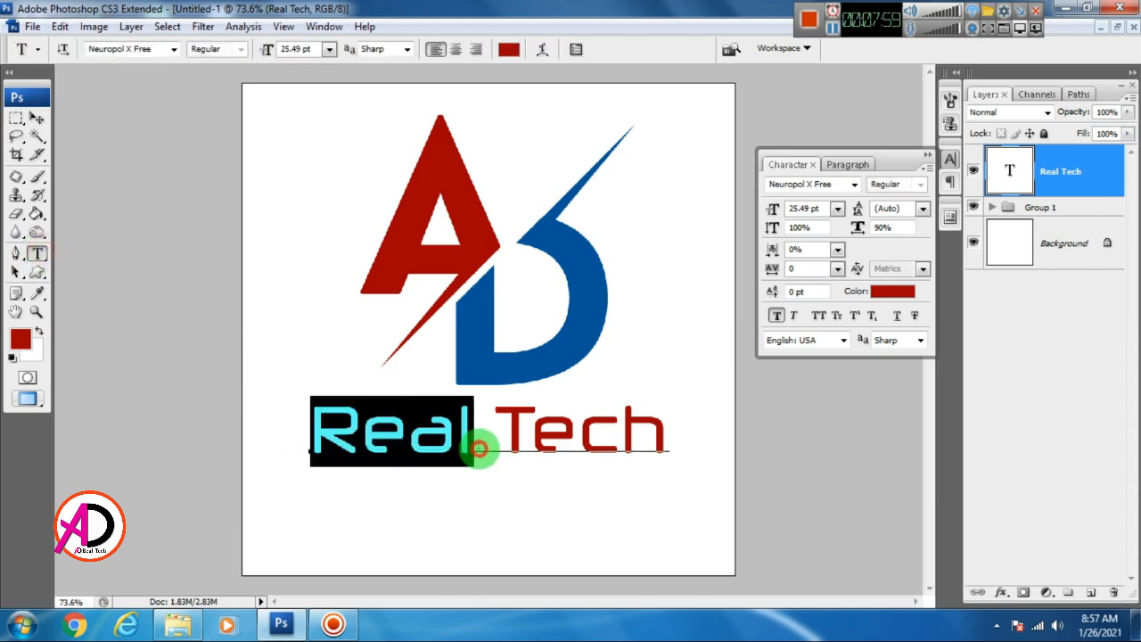
pyautogui.click(900, 292)
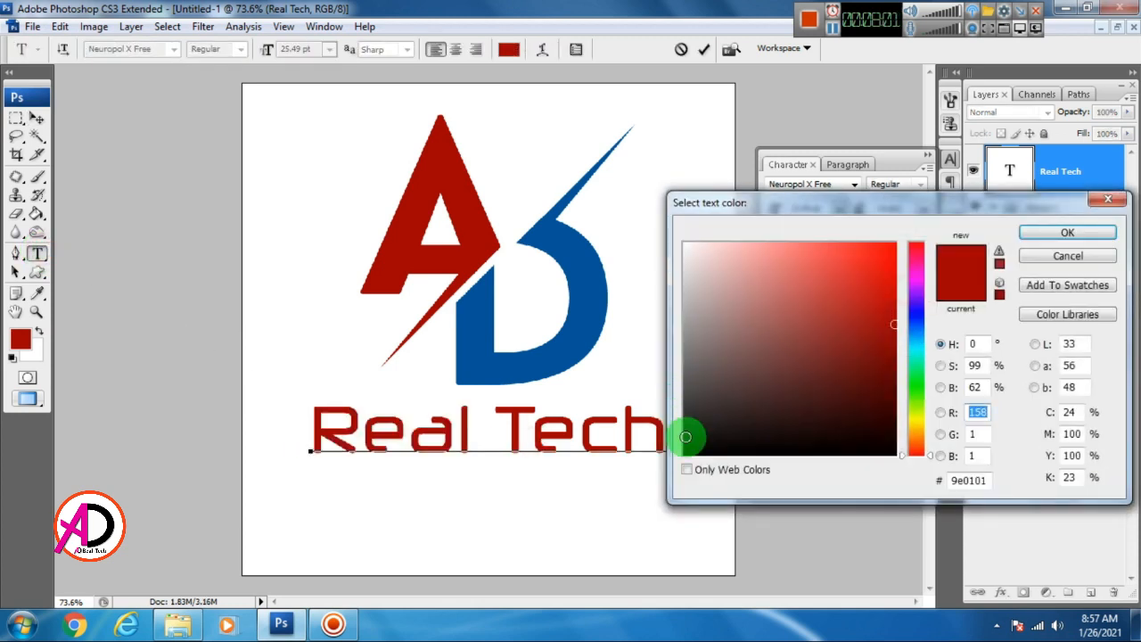
pyautogui.click(1067, 232)
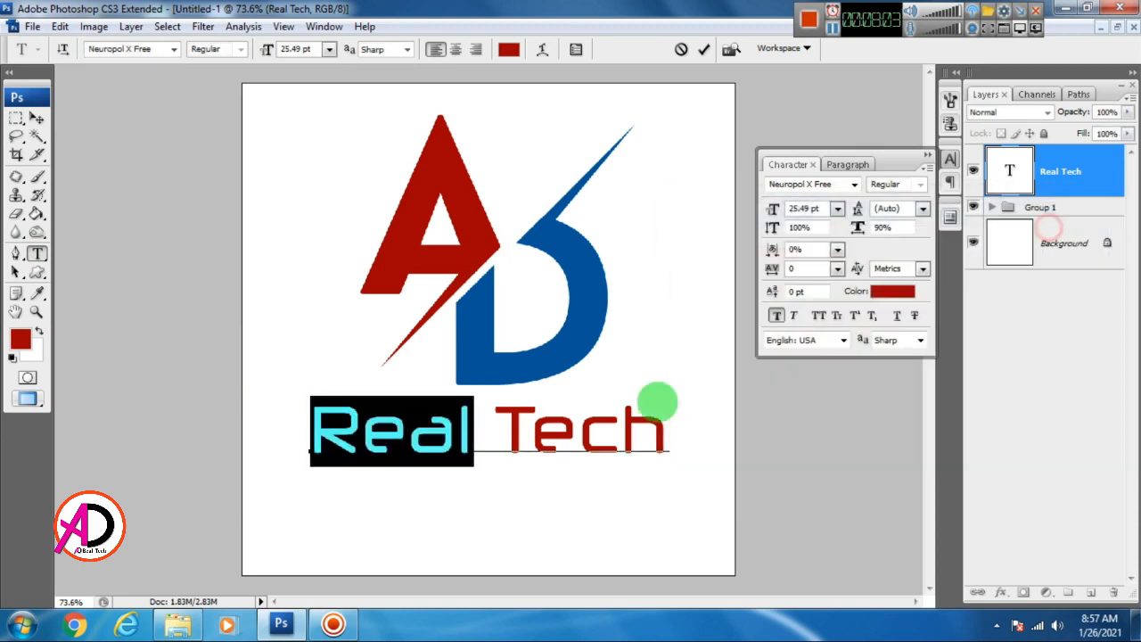
pyautogui.moveTo(522, 435); pyautogui.dragTo(681, 428)
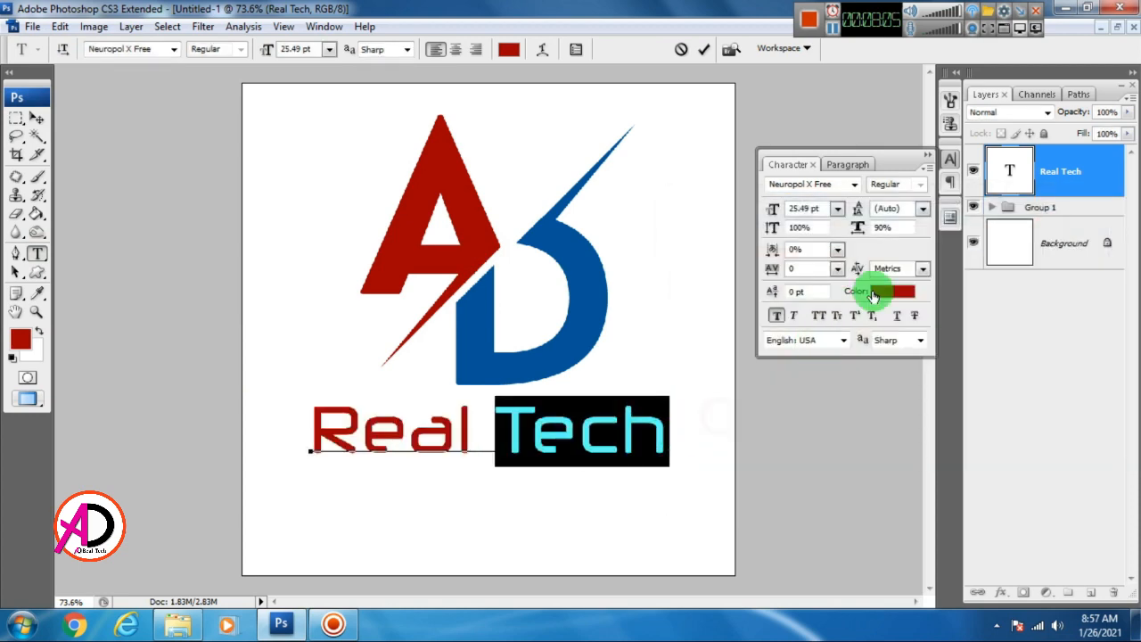
pyautogui.click(893, 291)
pyautogui.click(579, 312)
pyautogui.click(1067, 233)
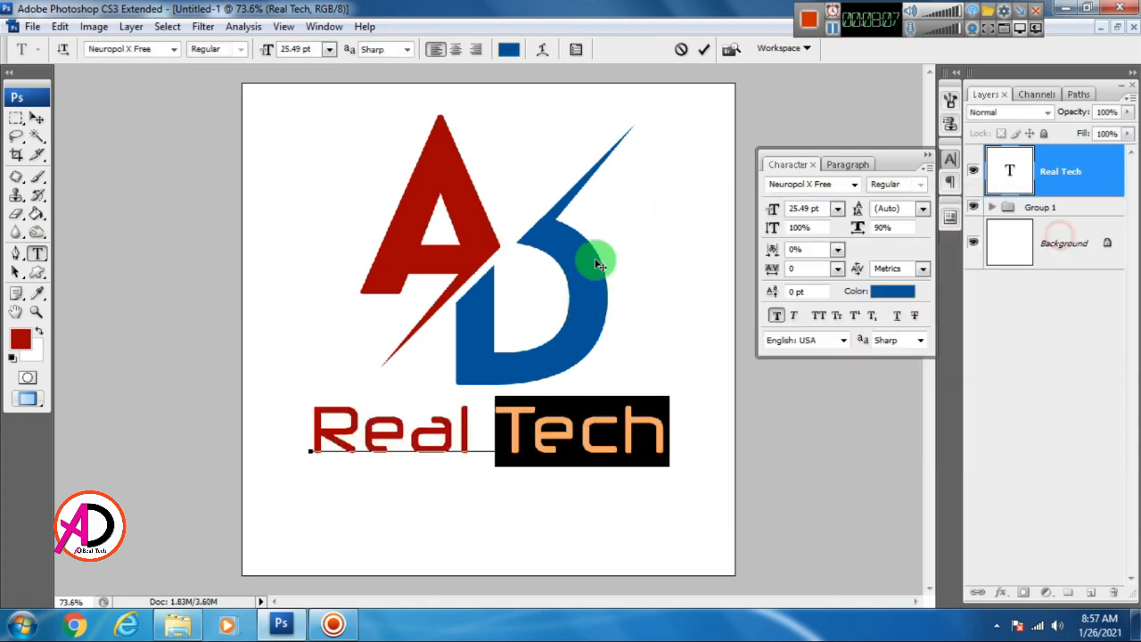
pyautogui.click(35, 118)
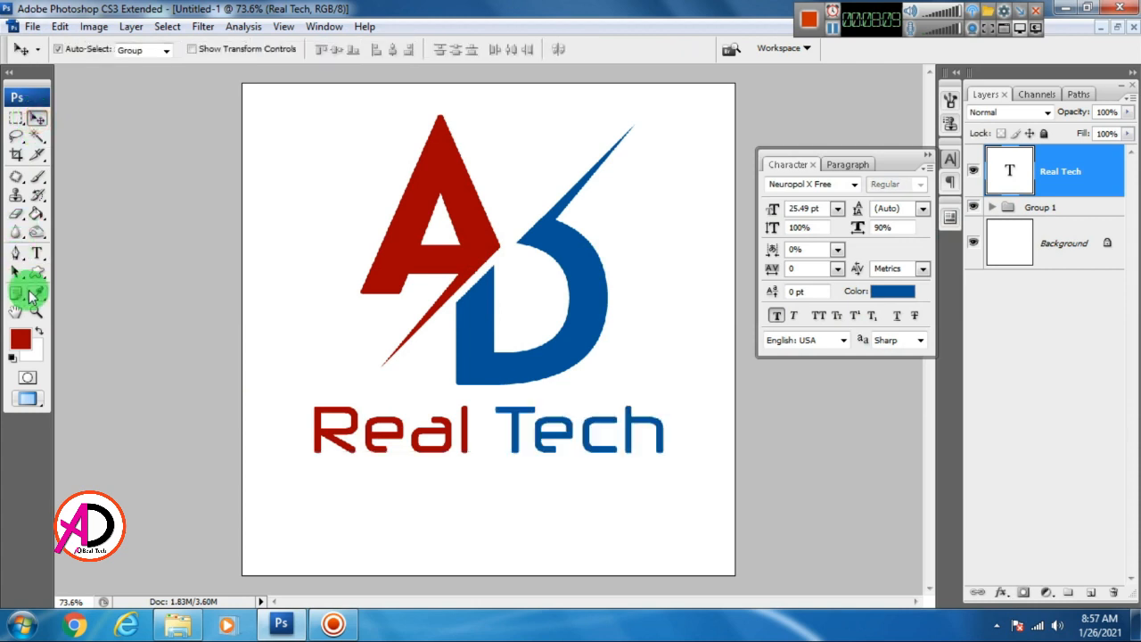
# Try to draw a line below the word "Real" using the Line tool with a 5 in weight.
pyautogui.click(37, 275)
pyautogui.click(92, 330)
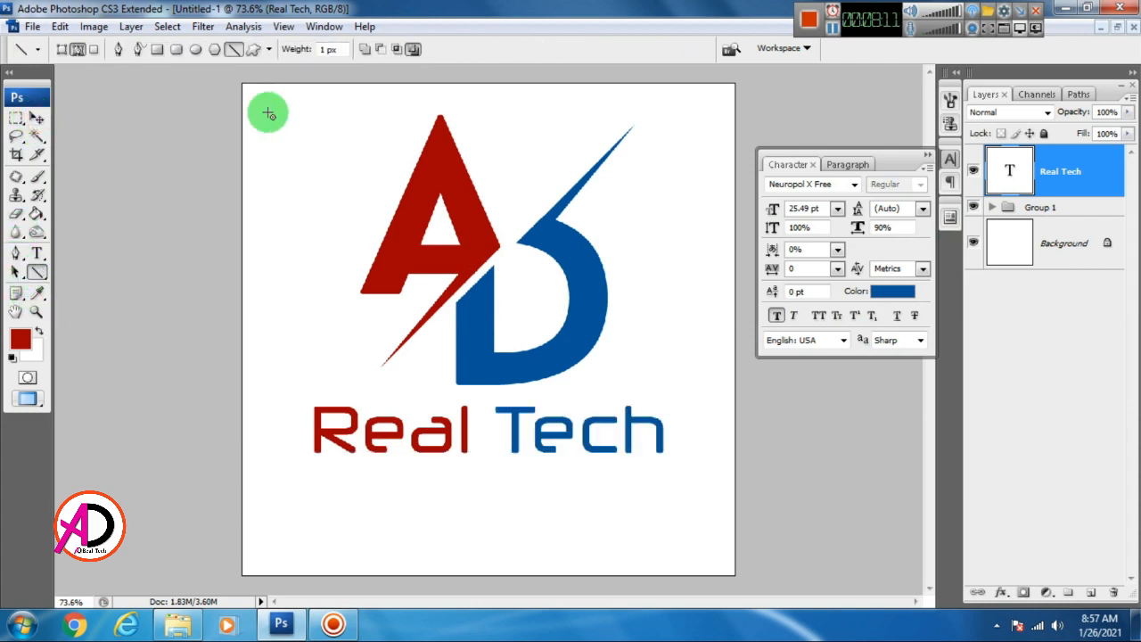
pyautogui.moveTo(342, 49); pyautogui.dragTo(289, 49)
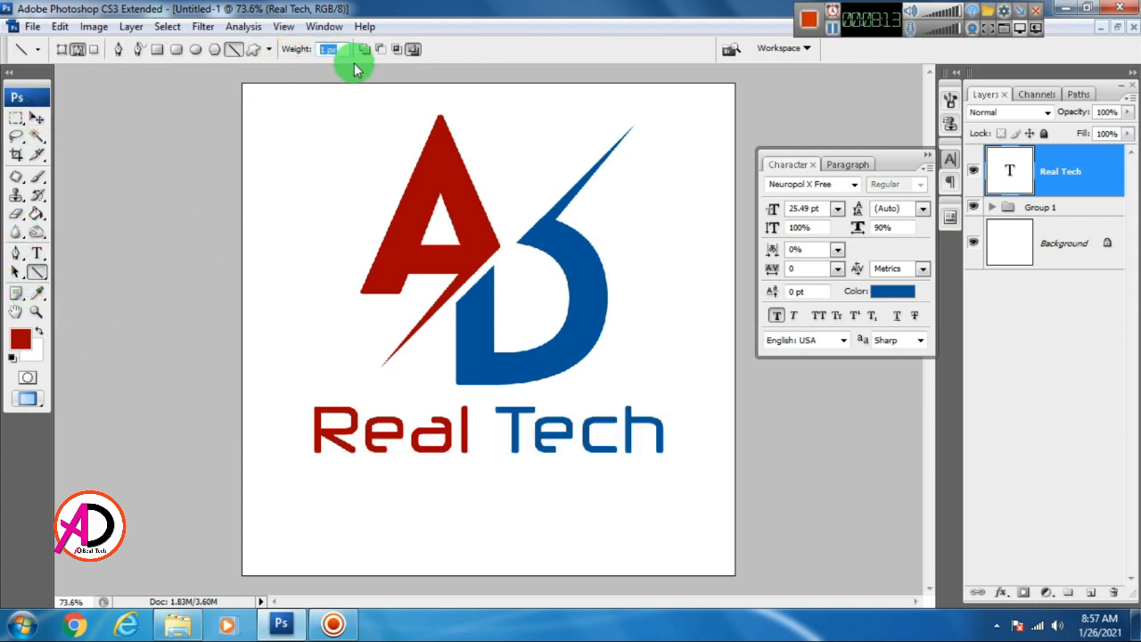
pyautogui.scroll(3, 397, 467)
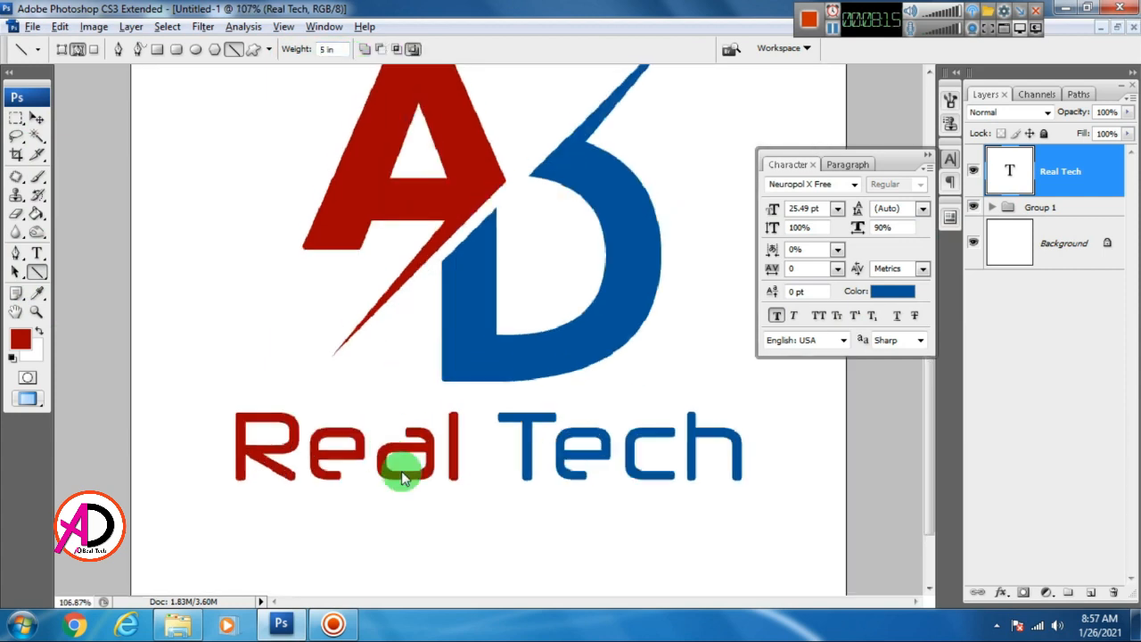
pyautogui.moveTo(578, 383); pyautogui.dragTo(575, 310)
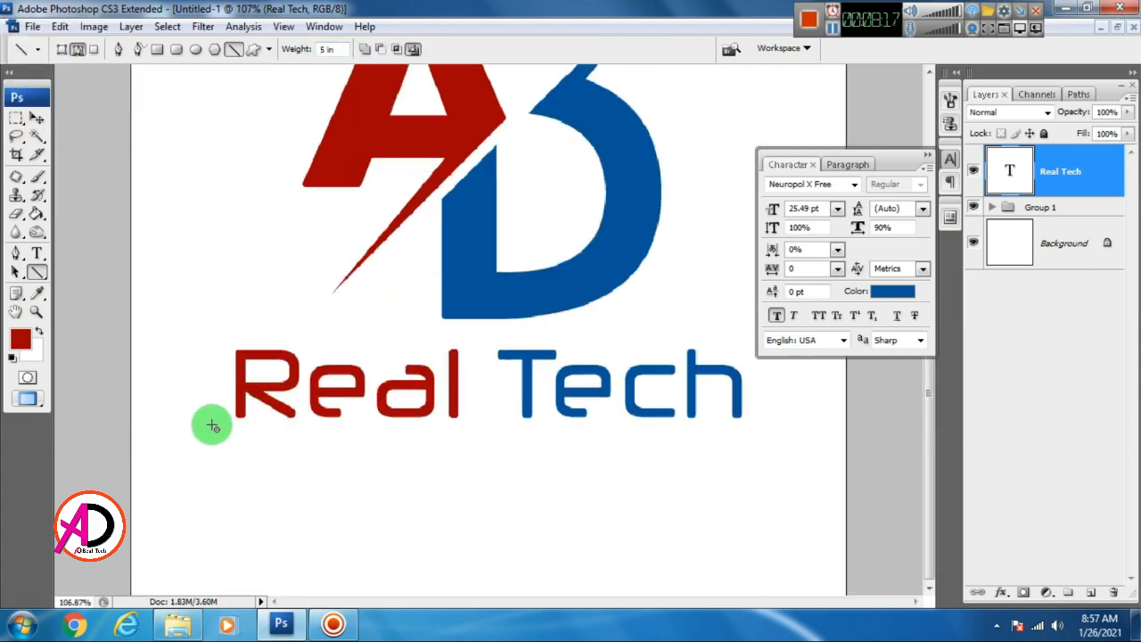
pyautogui.moveTo(141, 416)
pyautogui.mouseDown()
pyautogui.moveTo(239, 422)
pyautogui.moveTo(359, 461)
pyautogui.moveTo(328, 456)
pyautogui.mouseUp()
pyautogui.hotkey('ctrl', 'z')
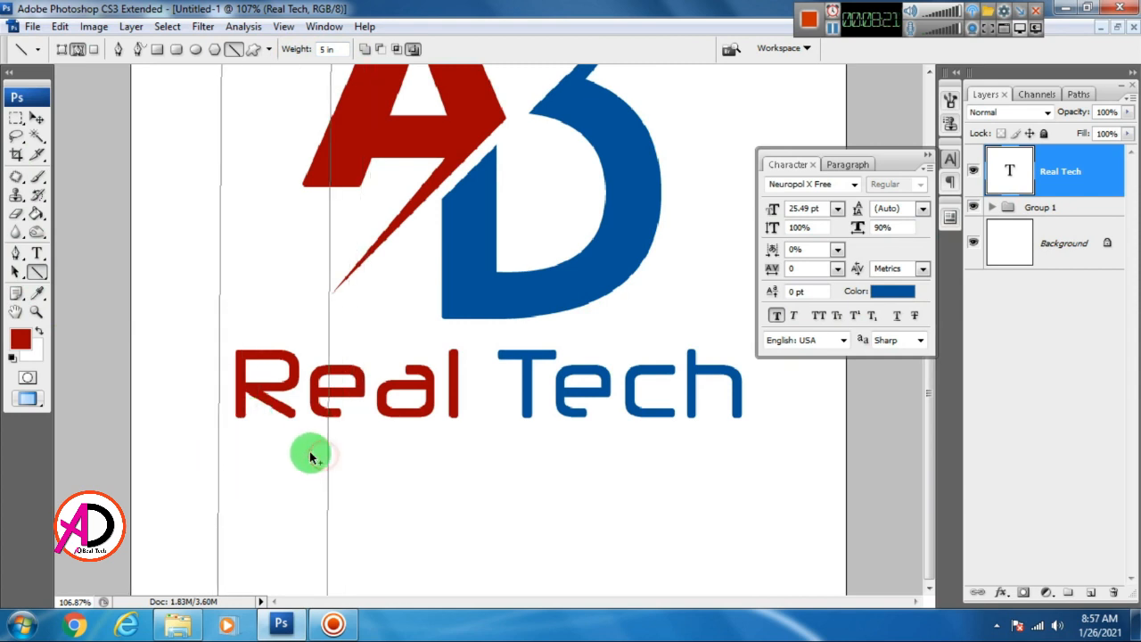
pyautogui.hotkey('ctrl', 'z')
# Set the line weight to 5 px and draw a short horizontal red line as a shape layer below the word "Real".
pyautogui.moveTo(339, 50); pyautogui.dragTo(284, 47)
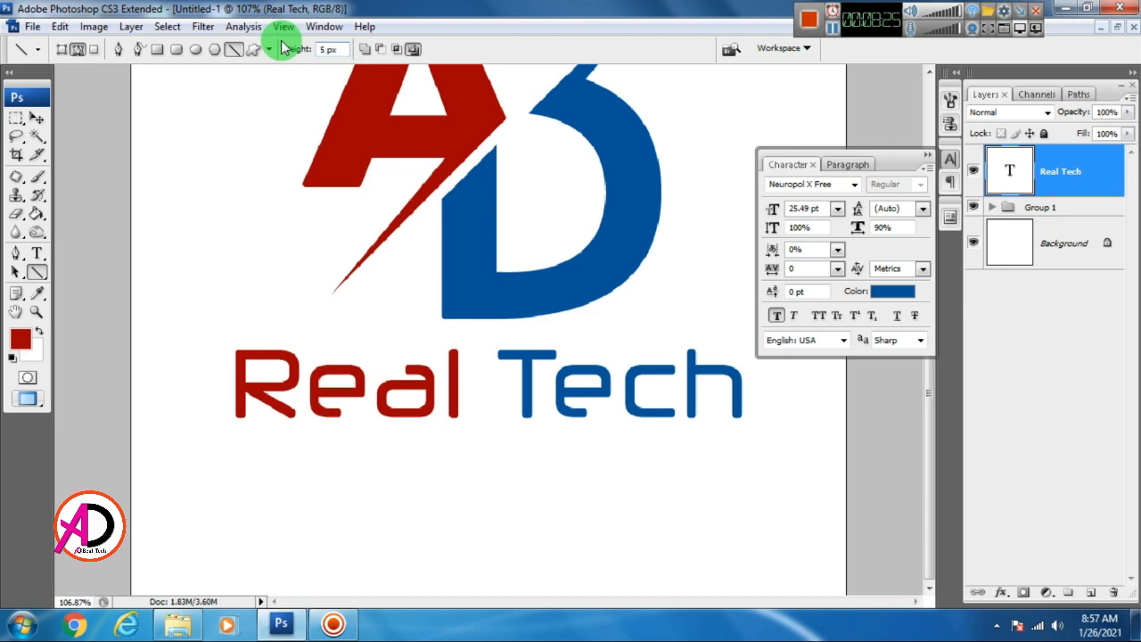
pyautogui.moveTo(204, 475); pyautogui.dragTo(322, 480)
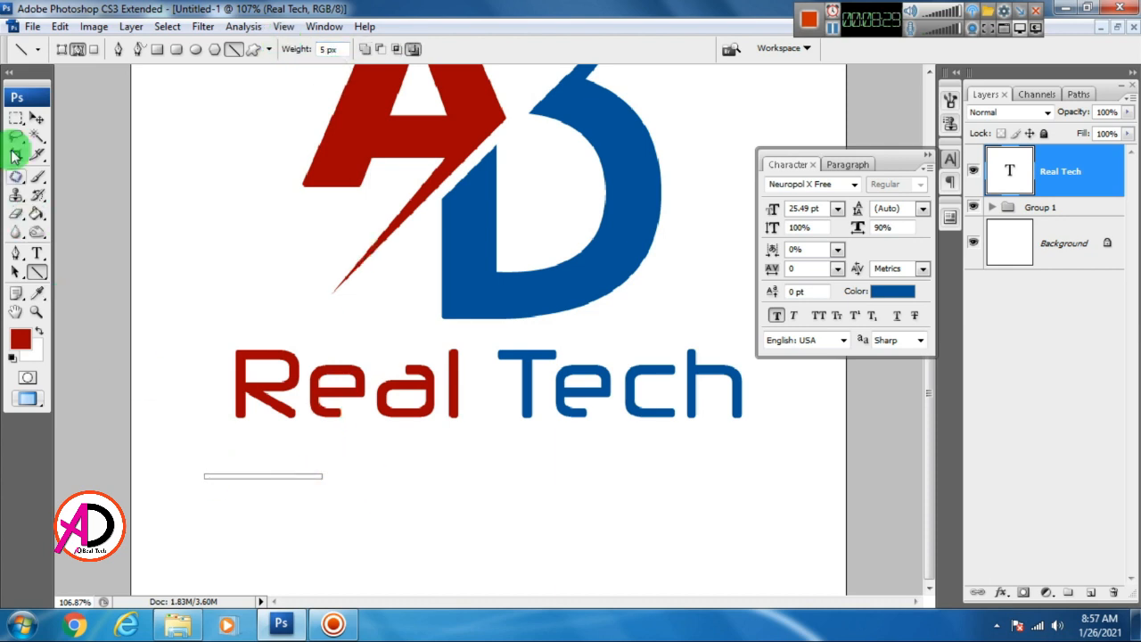
pyautogui.click(60, 50)
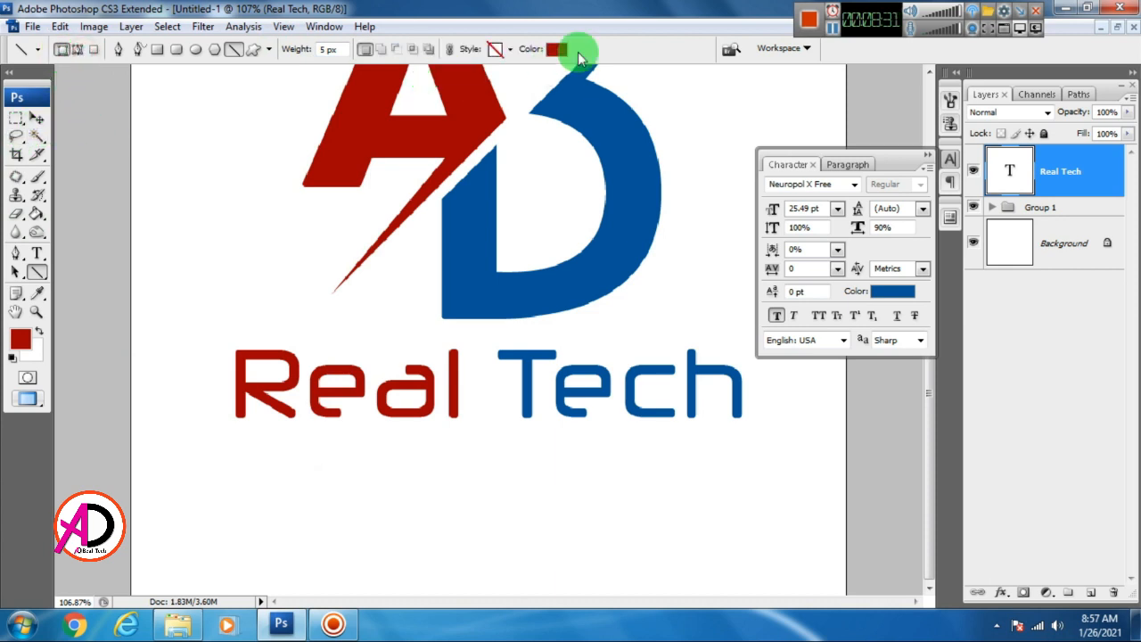
pyautogui.moveTo(219, 474); pyautogui.dragTo(368, 474)
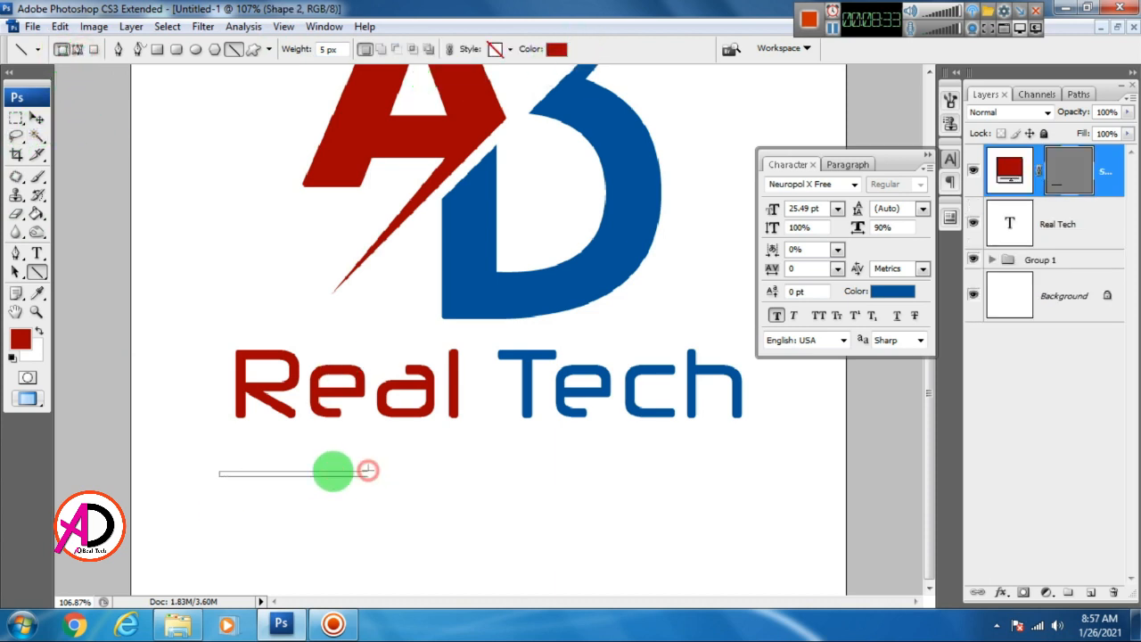
# Move the red line to the foot of the letter R so it extends outward along the text's baseline.
pyautogui.click(36, 117)
pyautogui.moveTo(287, 475); pyautogui.dragTo(159, 420)
pyautogui.scroll(5, 303, 530)
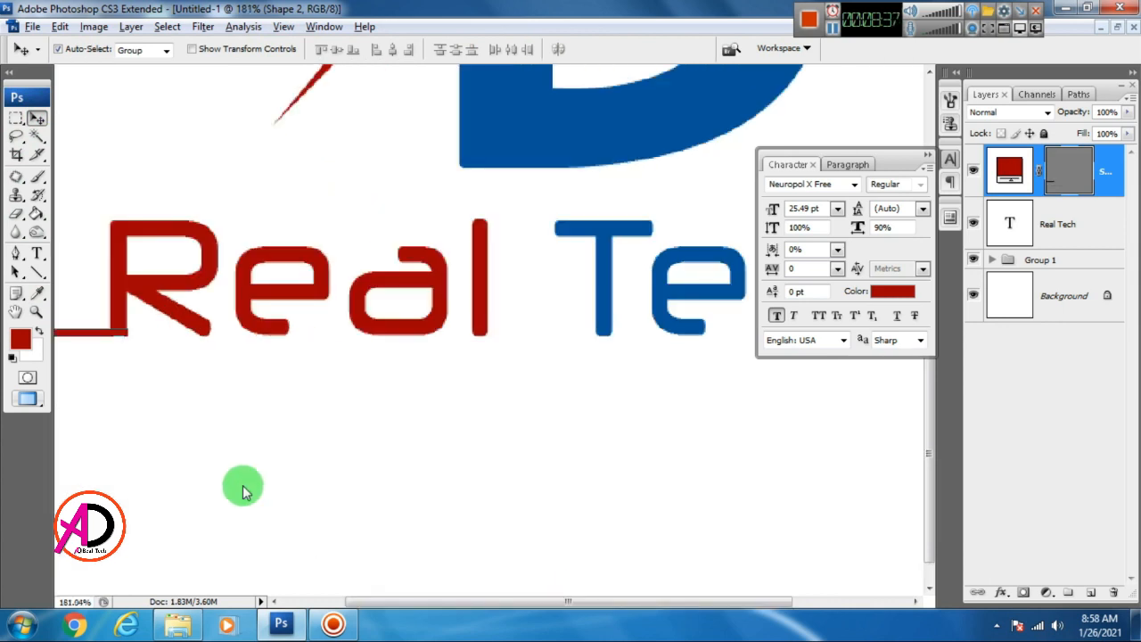
# Stretch the red line slightly in height with Free Transform so its thickness suits the stroke of the letter R.
pyautogui.moveTo(245, 488); pyautogui.dragTo(741, 525)
pyautogui.moveTo(344, 471); pyautogui.dragTo(731, 447)
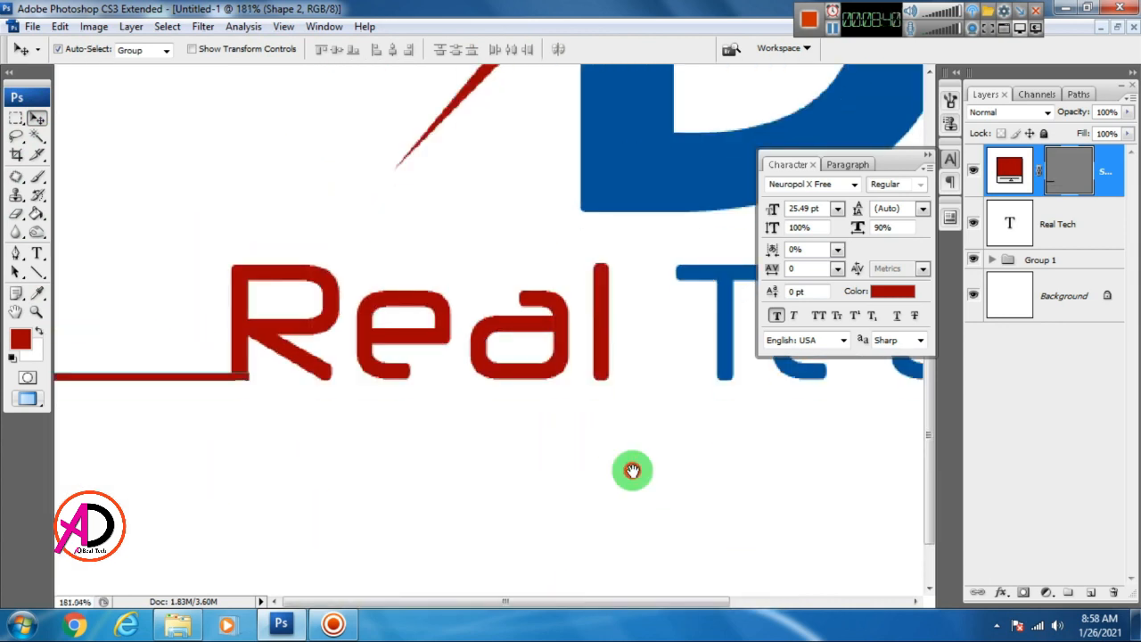
pyautogui.click(481, 450)
pyautogui.moveTo(481, 457); pyautogui.dragTo(518, 461)
pyautogui.press('f')
pyautogui.moveTo(431, 455); pyautogui.dragTo(542, 451)
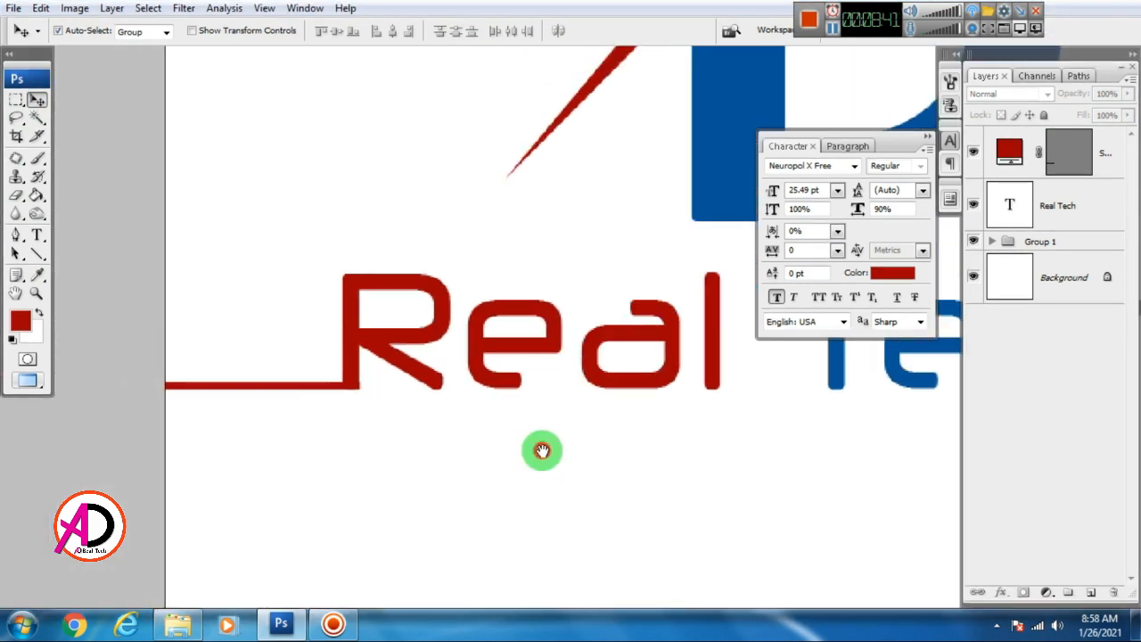
pyautogui.click(319, 389)
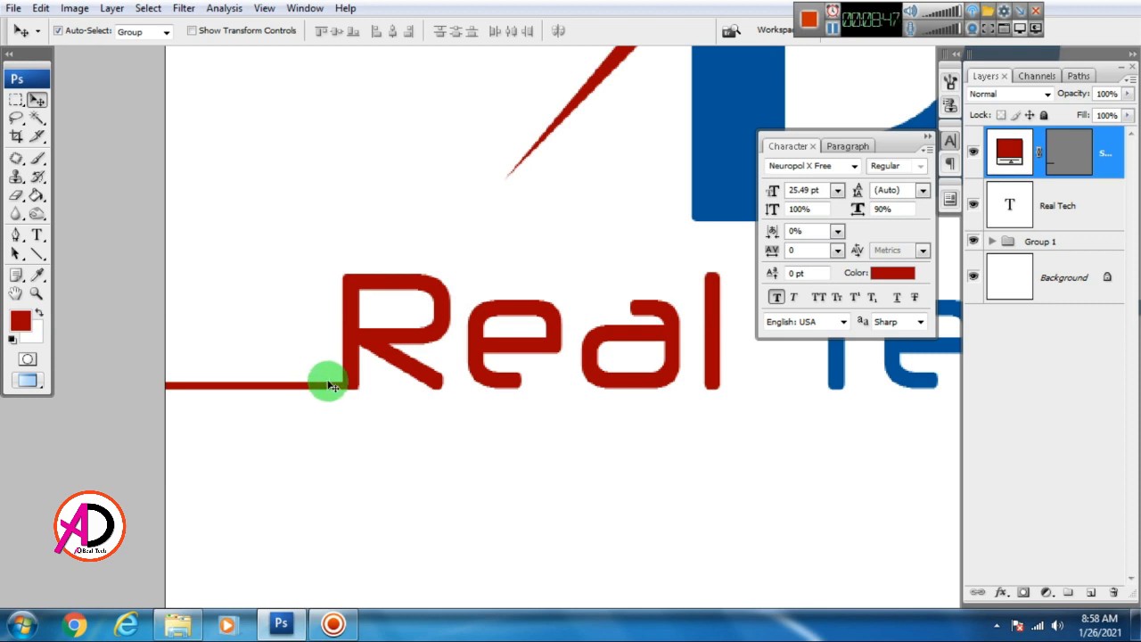
pyautogui.hotkey('ctrl', 't')
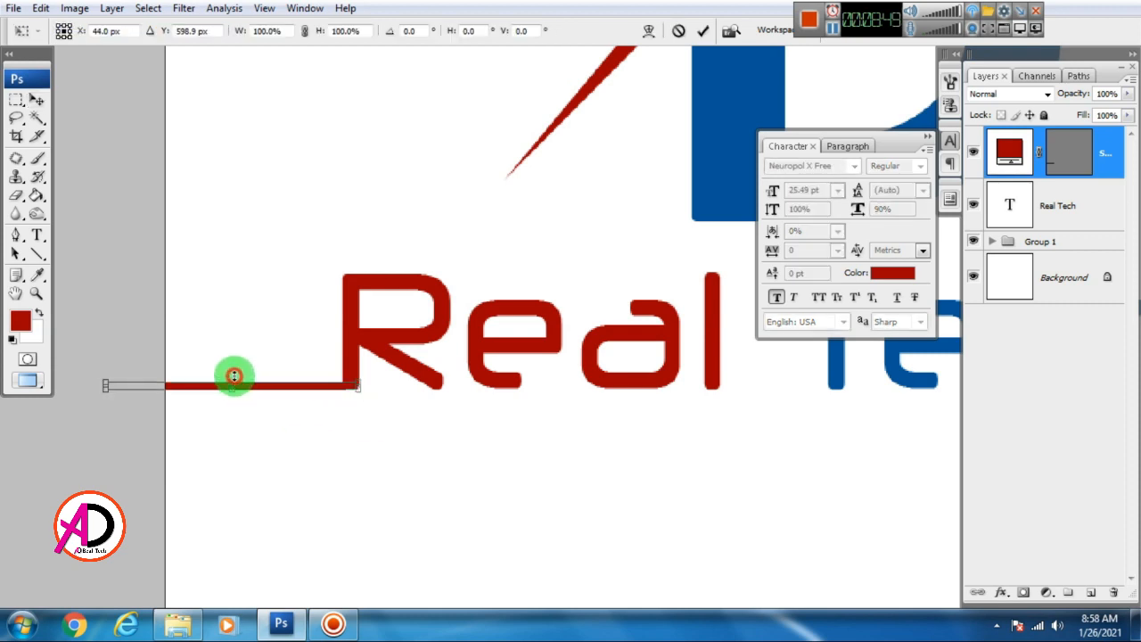
pyautogui.moveTo(234, 376); pyautogui.dragTo(232, 374)
pyautogui.scroll(-5, 357, 427)
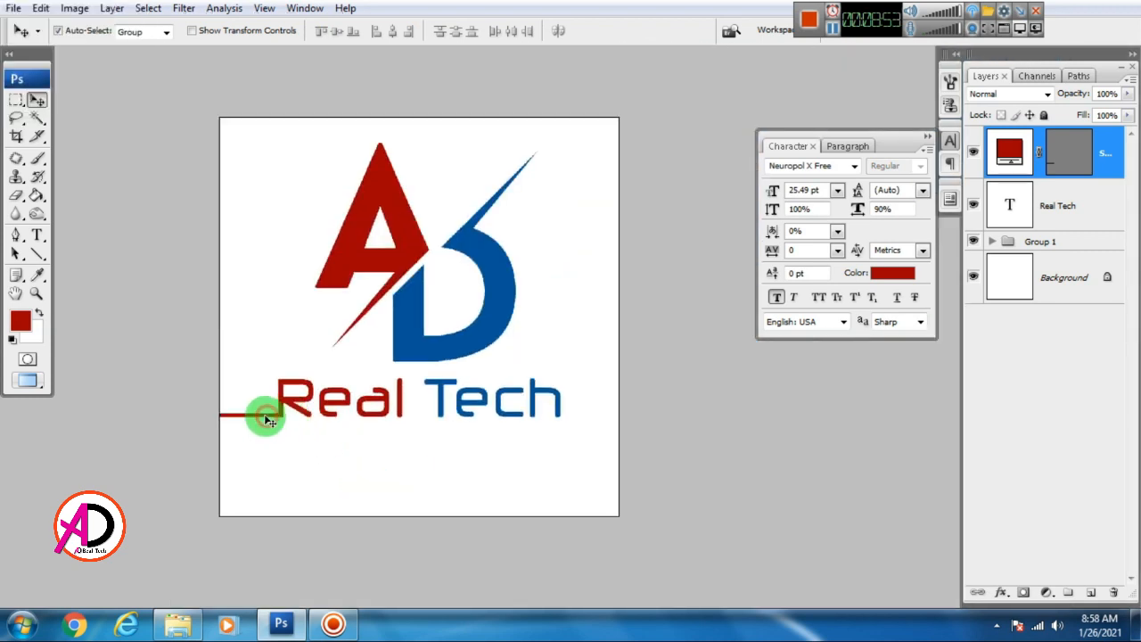
# Duplicate the red line to the foot of the letter h in "Tech" and colour the copy blue #02569d, sampled from the logo.
pyautogui.moveTo(453, 422); pyautogui.dragTo(618, 421)
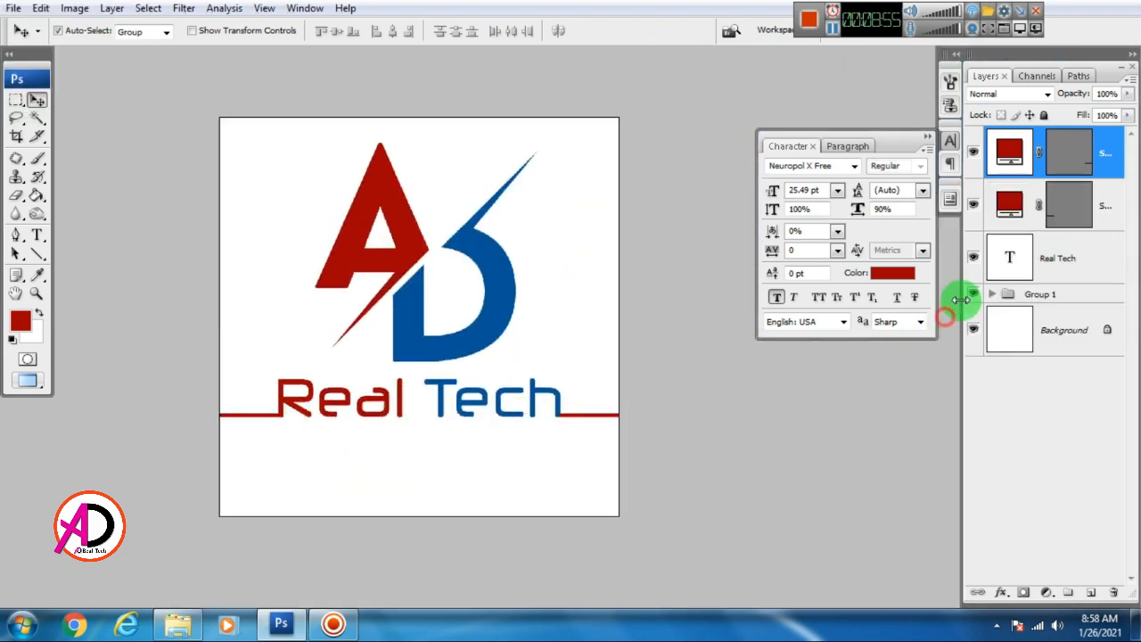
pyautogui.doubleClick(1016, 153)
pyautogui.click(472, 326)
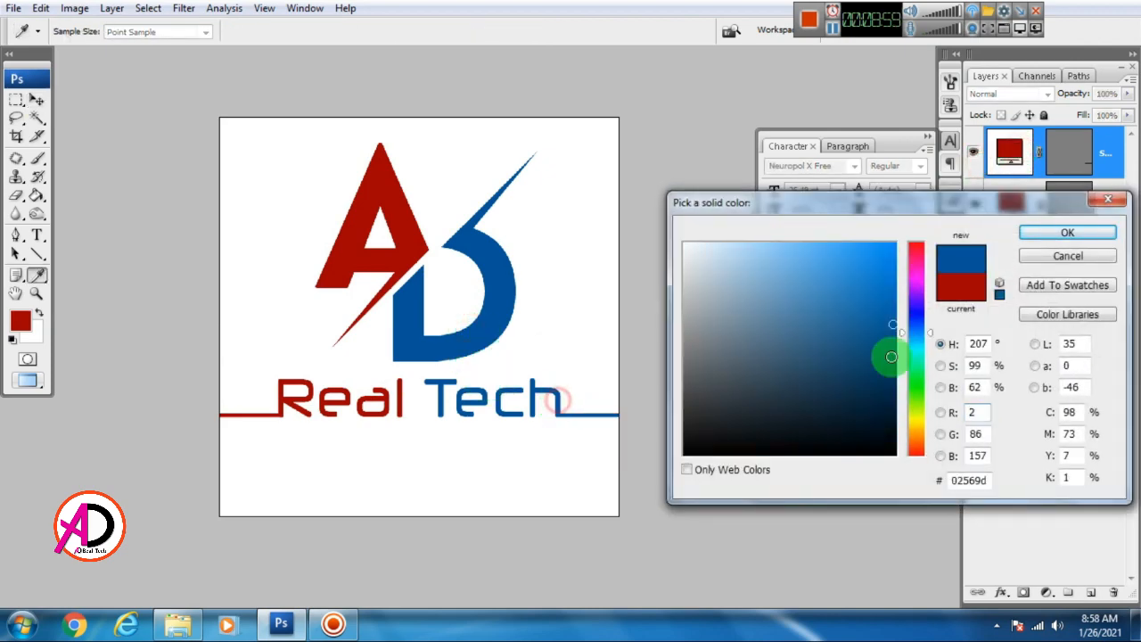
pyautogui.click(1061, 233)
# Group the two line shape layers with the "Real Tech" text layer.
pyautogui.hotkey('ctrl', '+')
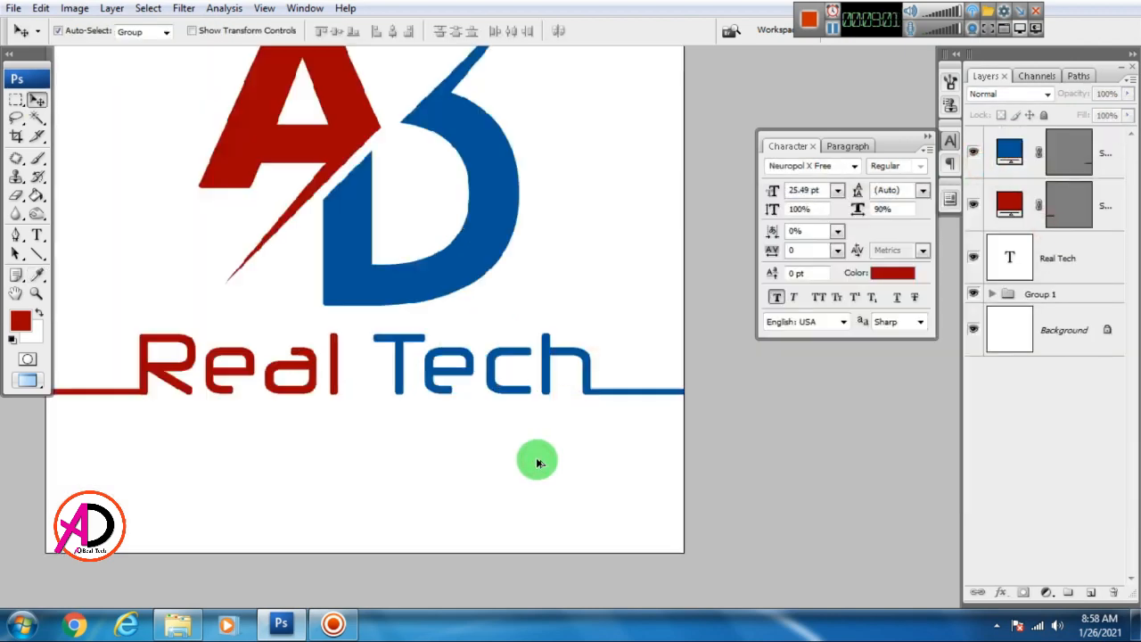
pyautogui.scroll(-2, 500, 442)
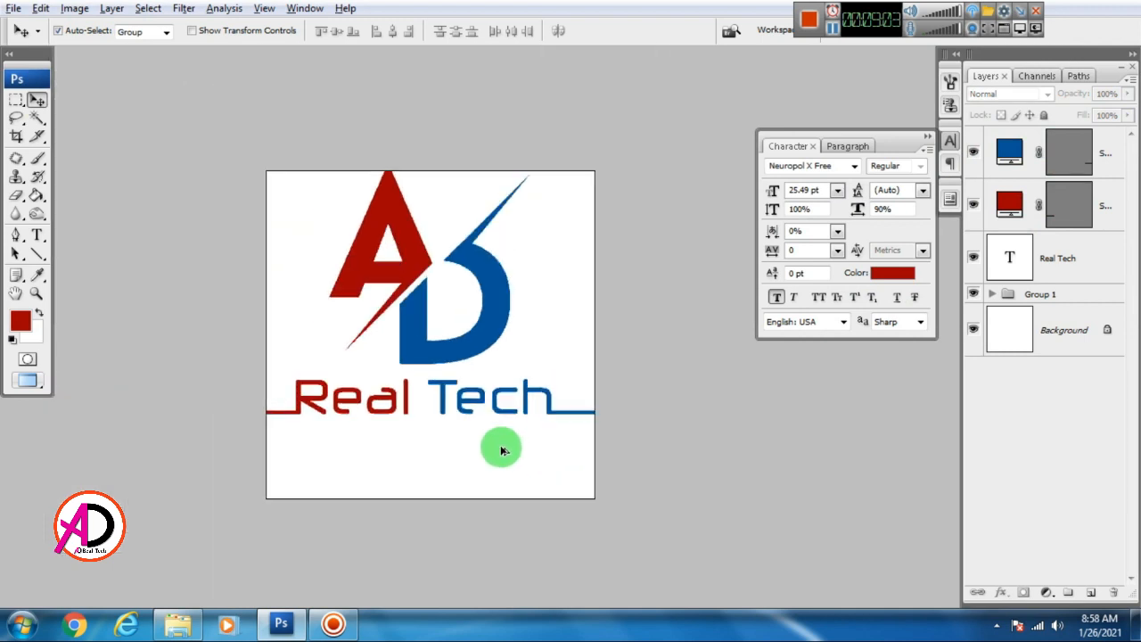
pyautogui.scroll(1, 508, 461)
pyautogui.moveTo(523, 476); pyautogui.dragTo(529, 528)
pyautogui.click(1095, 168)
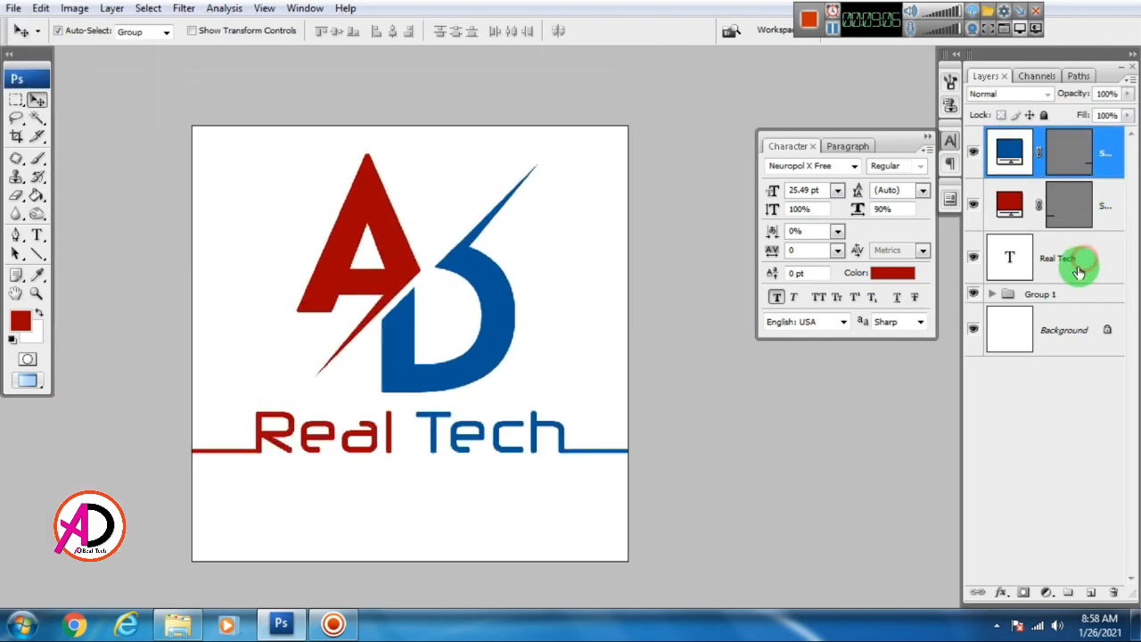
pyautogui.keyDown('shift'); pyautogui.click(1077, 267); pyautogui.keyUp('shift')
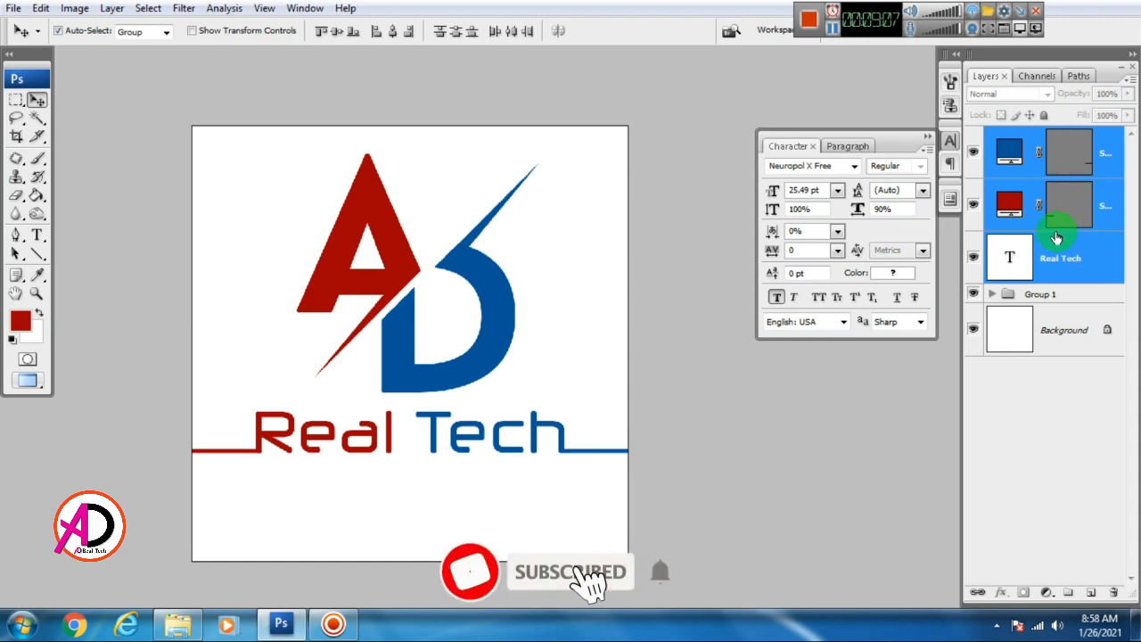
pyautogui.hotkey('ctrl', 'g')
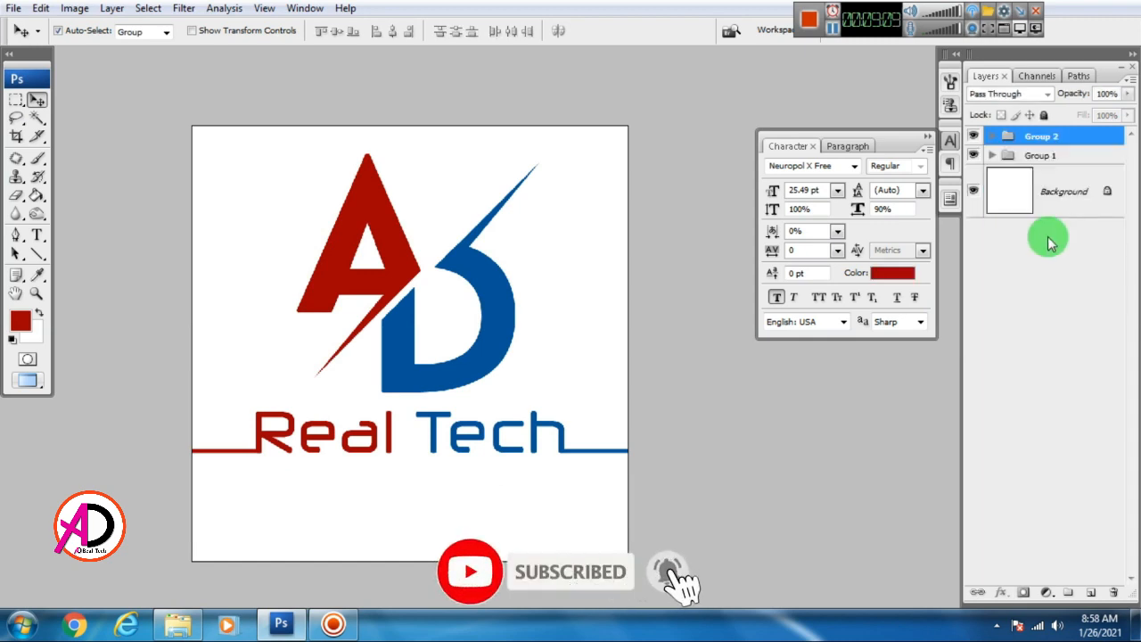
# Group the caption group with the AD letter group and move the complete logo slightly down on the canvas.
pyautogui.keyDown('shift'); pyautogui.click(1082, 156); pyautogui.keyUp('shift')
pyautogui.hotkey('ctrl', 'g')
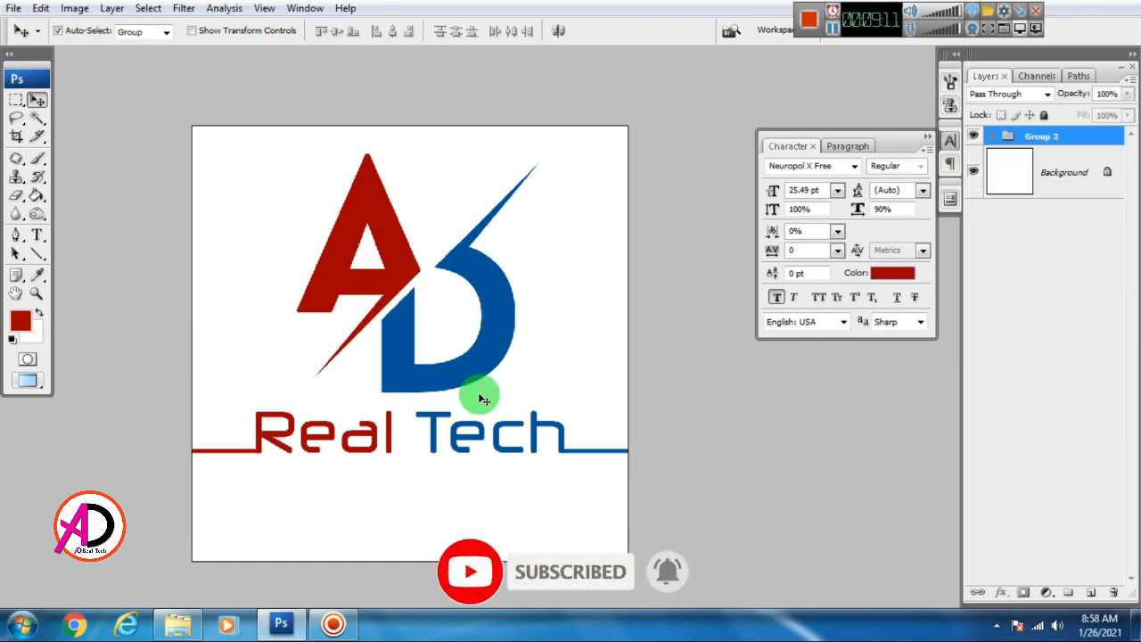
pyautogui.moveTo(433, 390); pyautogui.dragTo(434, 403)
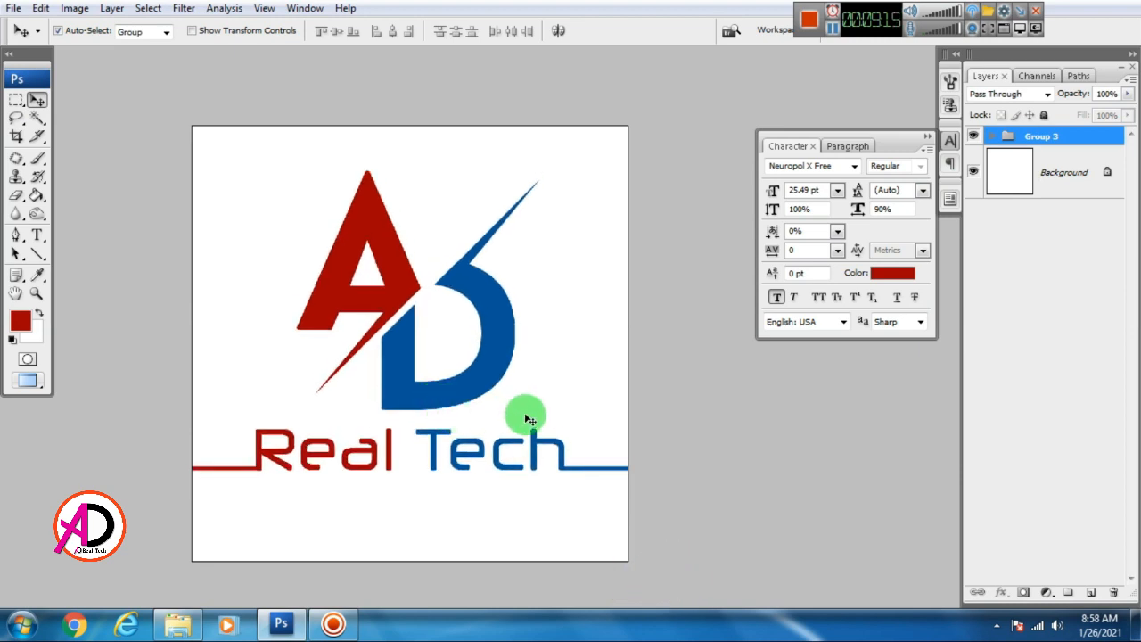
pyautogui.scroll(-3, 459, 359)
pyautogui.scroll(3, 456, 353)
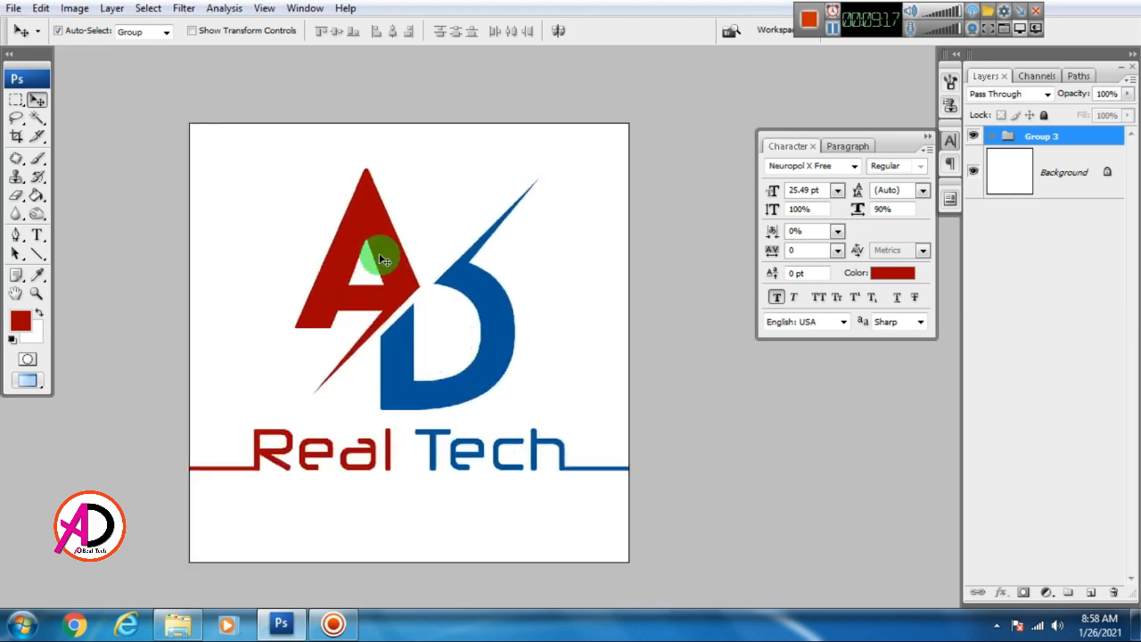
pyautogui.scroll(-1, 530, 312)
pyautogui.moveTo(549, 384); pyautogui.dragTo(575, 376)
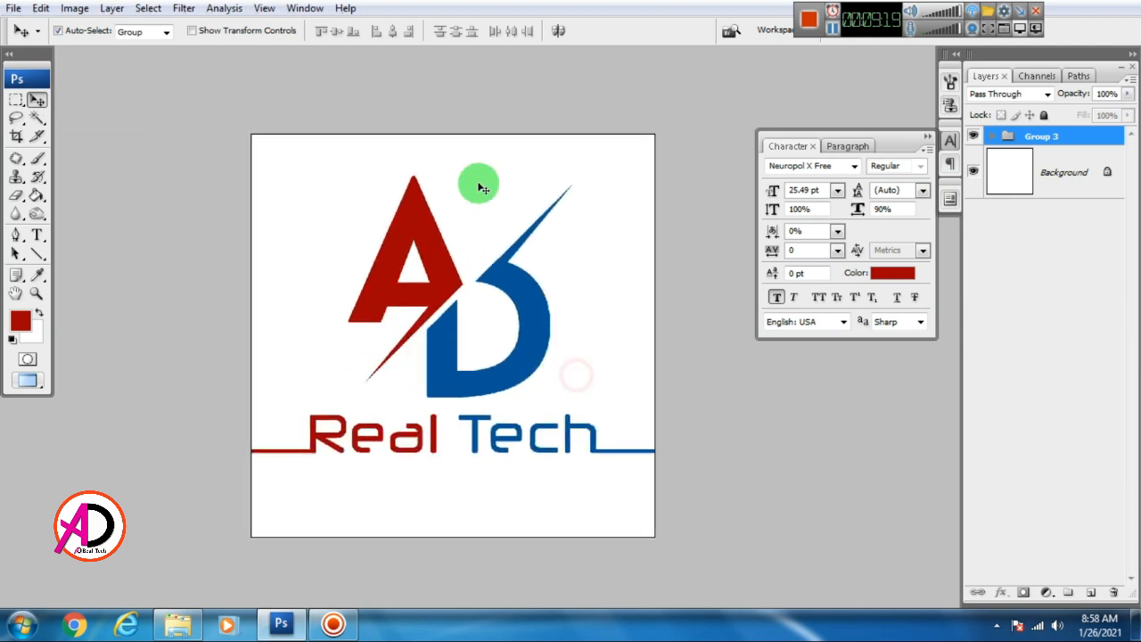
pyautogui.scroll(1, 545, 374)
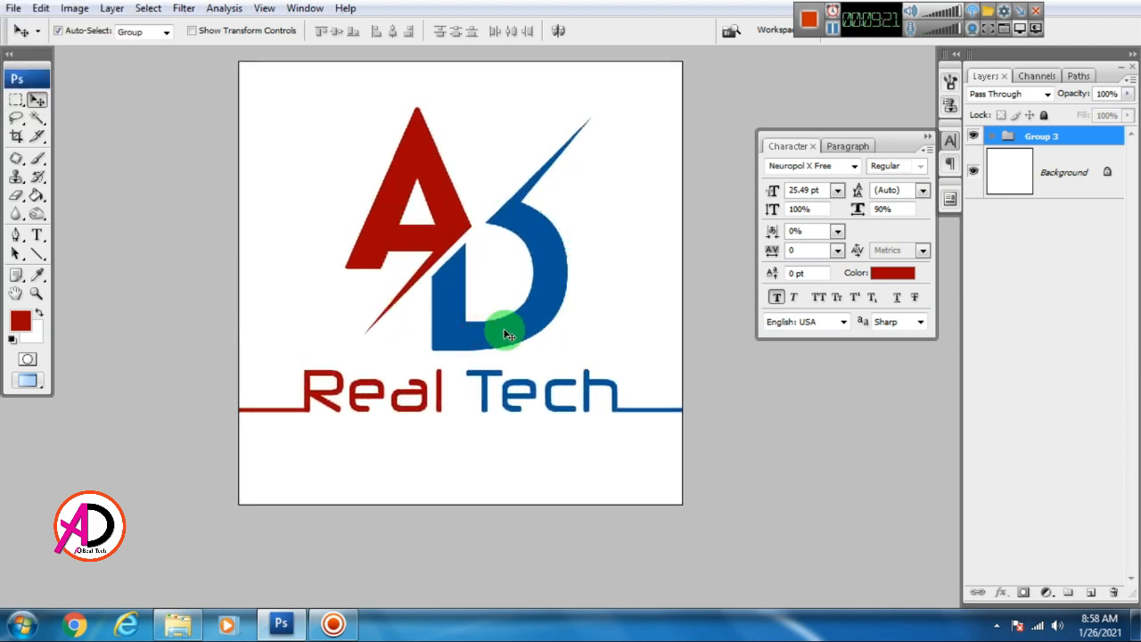